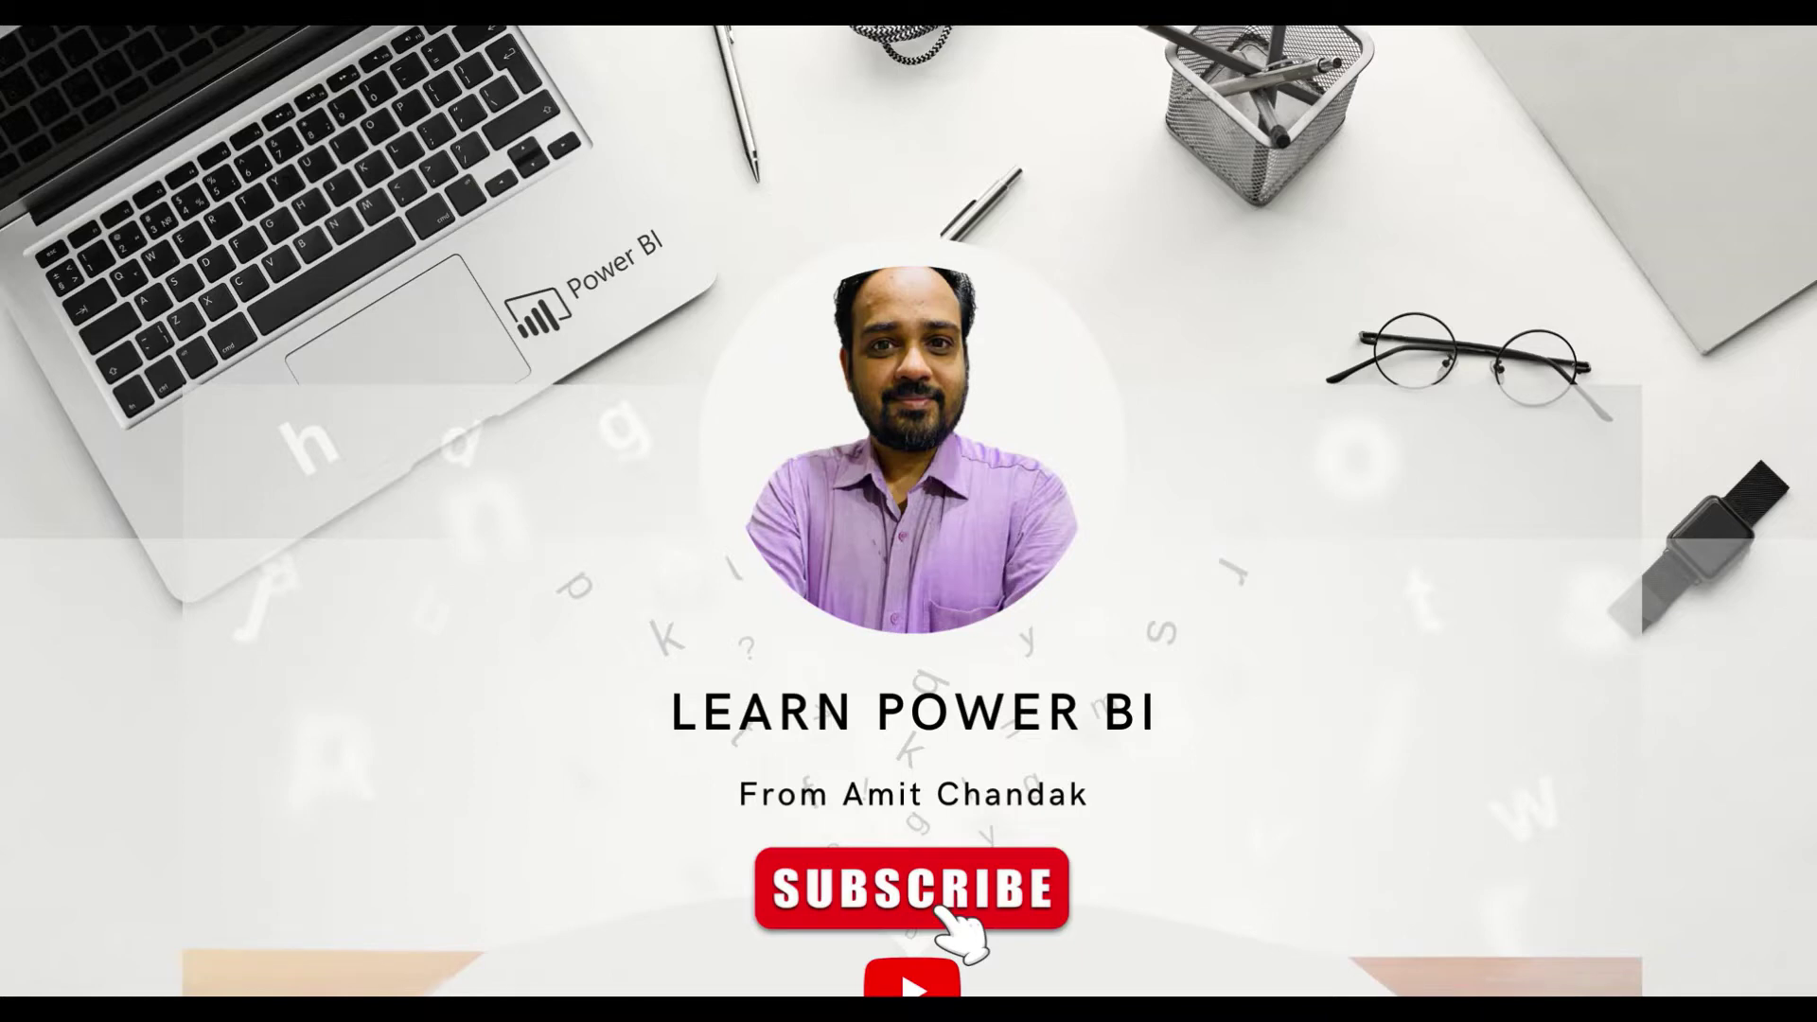
Step: Switch from the PowerPoint title slide to the Table.Distinct documentation in Firefox
key(alt+Tab)
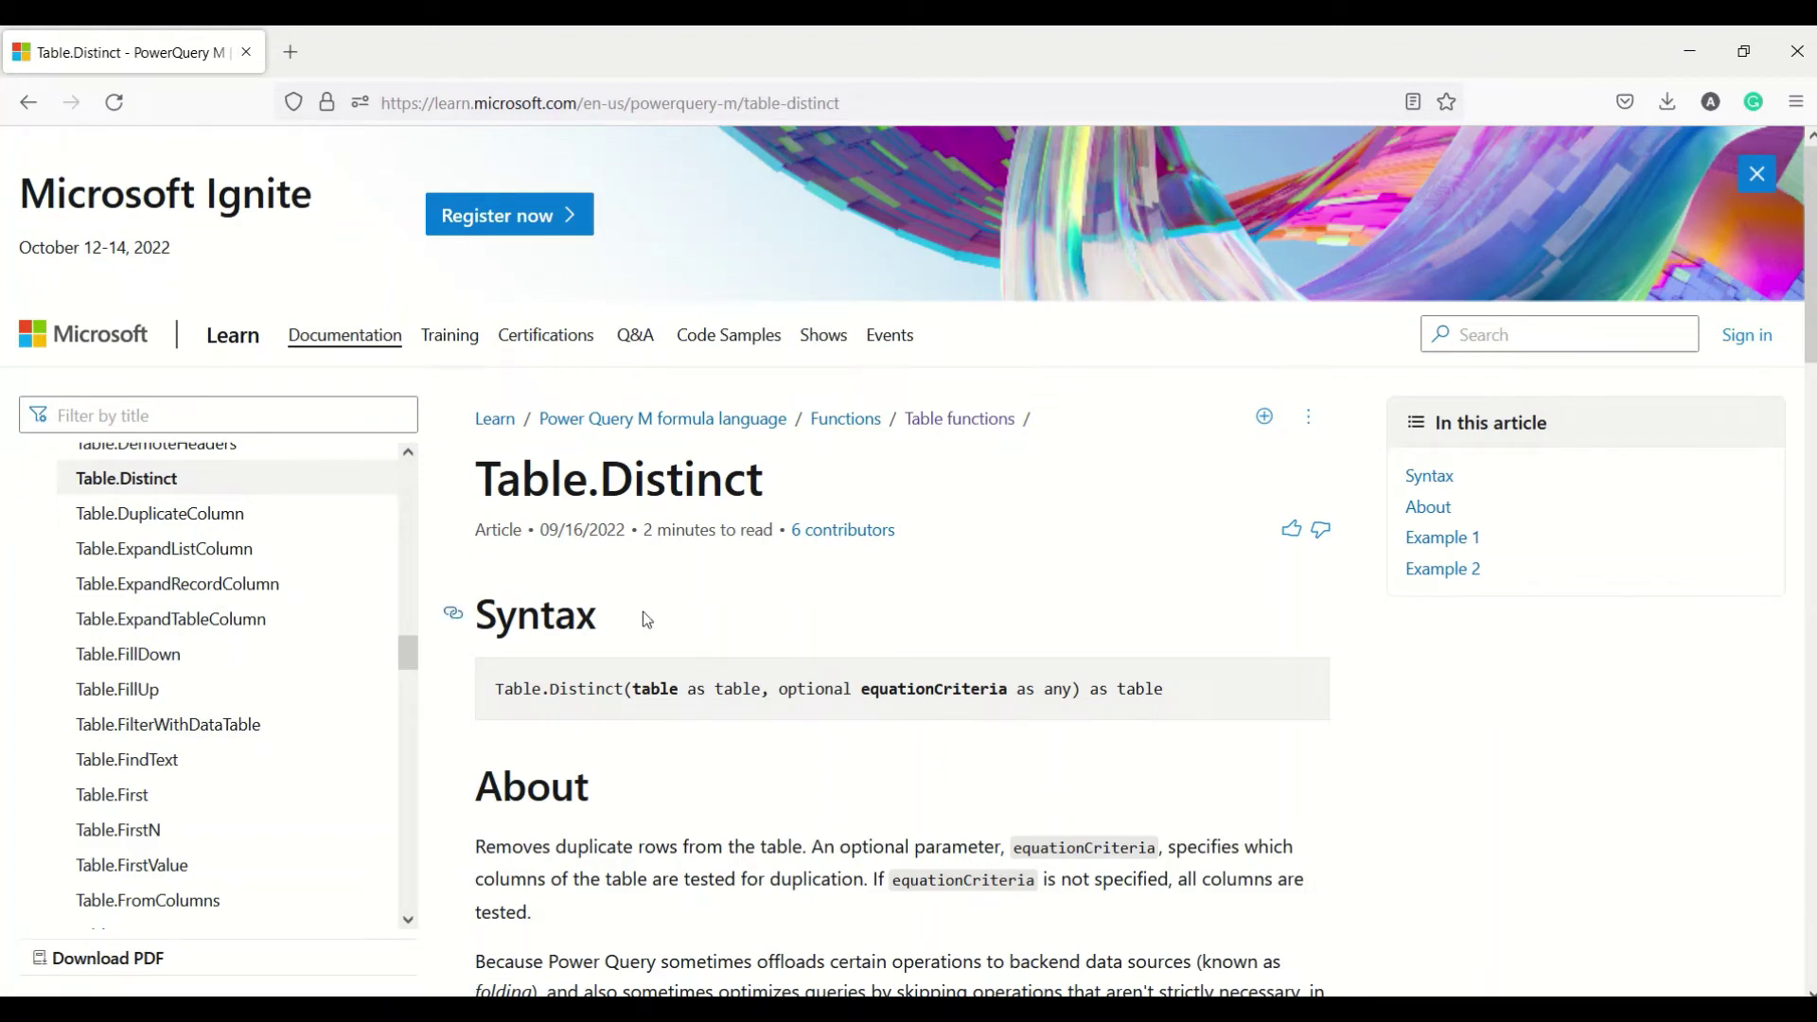
Step: Scroll past Syntax and Example 1, highlighting Example 1's first and third records, until Example 2 appears
scroll(644, 611, down, 2)
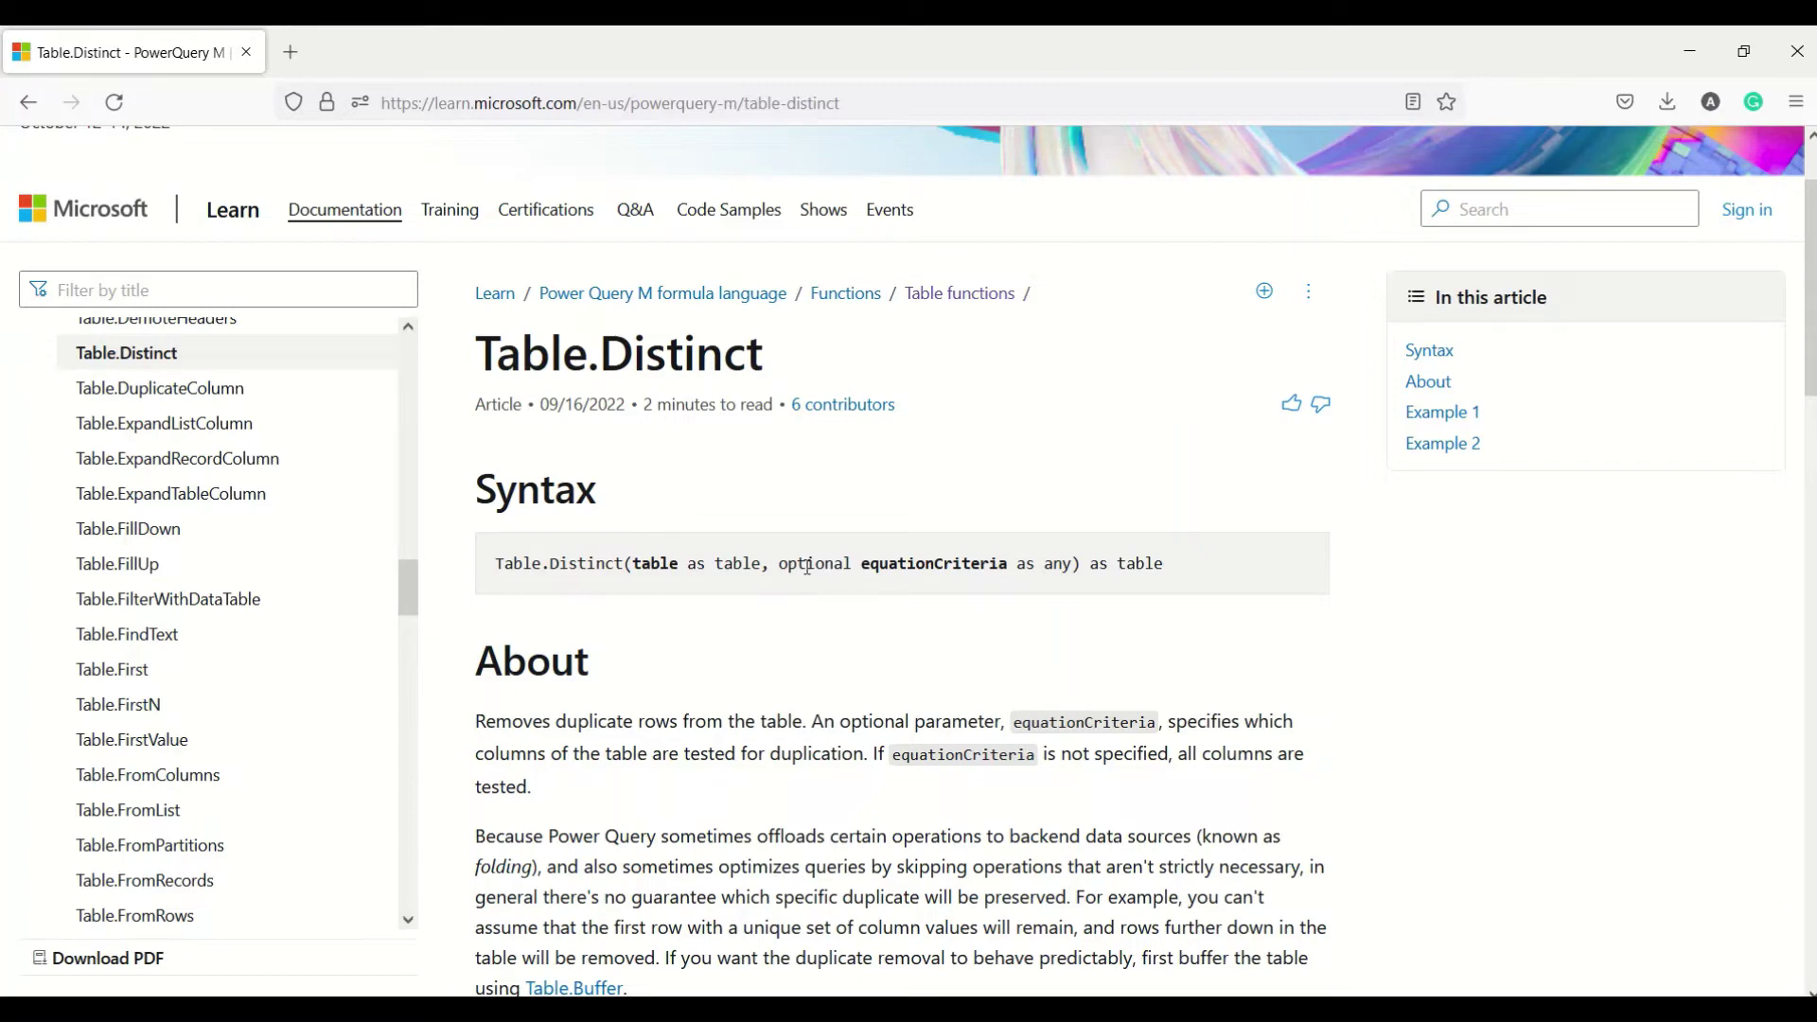
scroll(807, 565, down, 7)
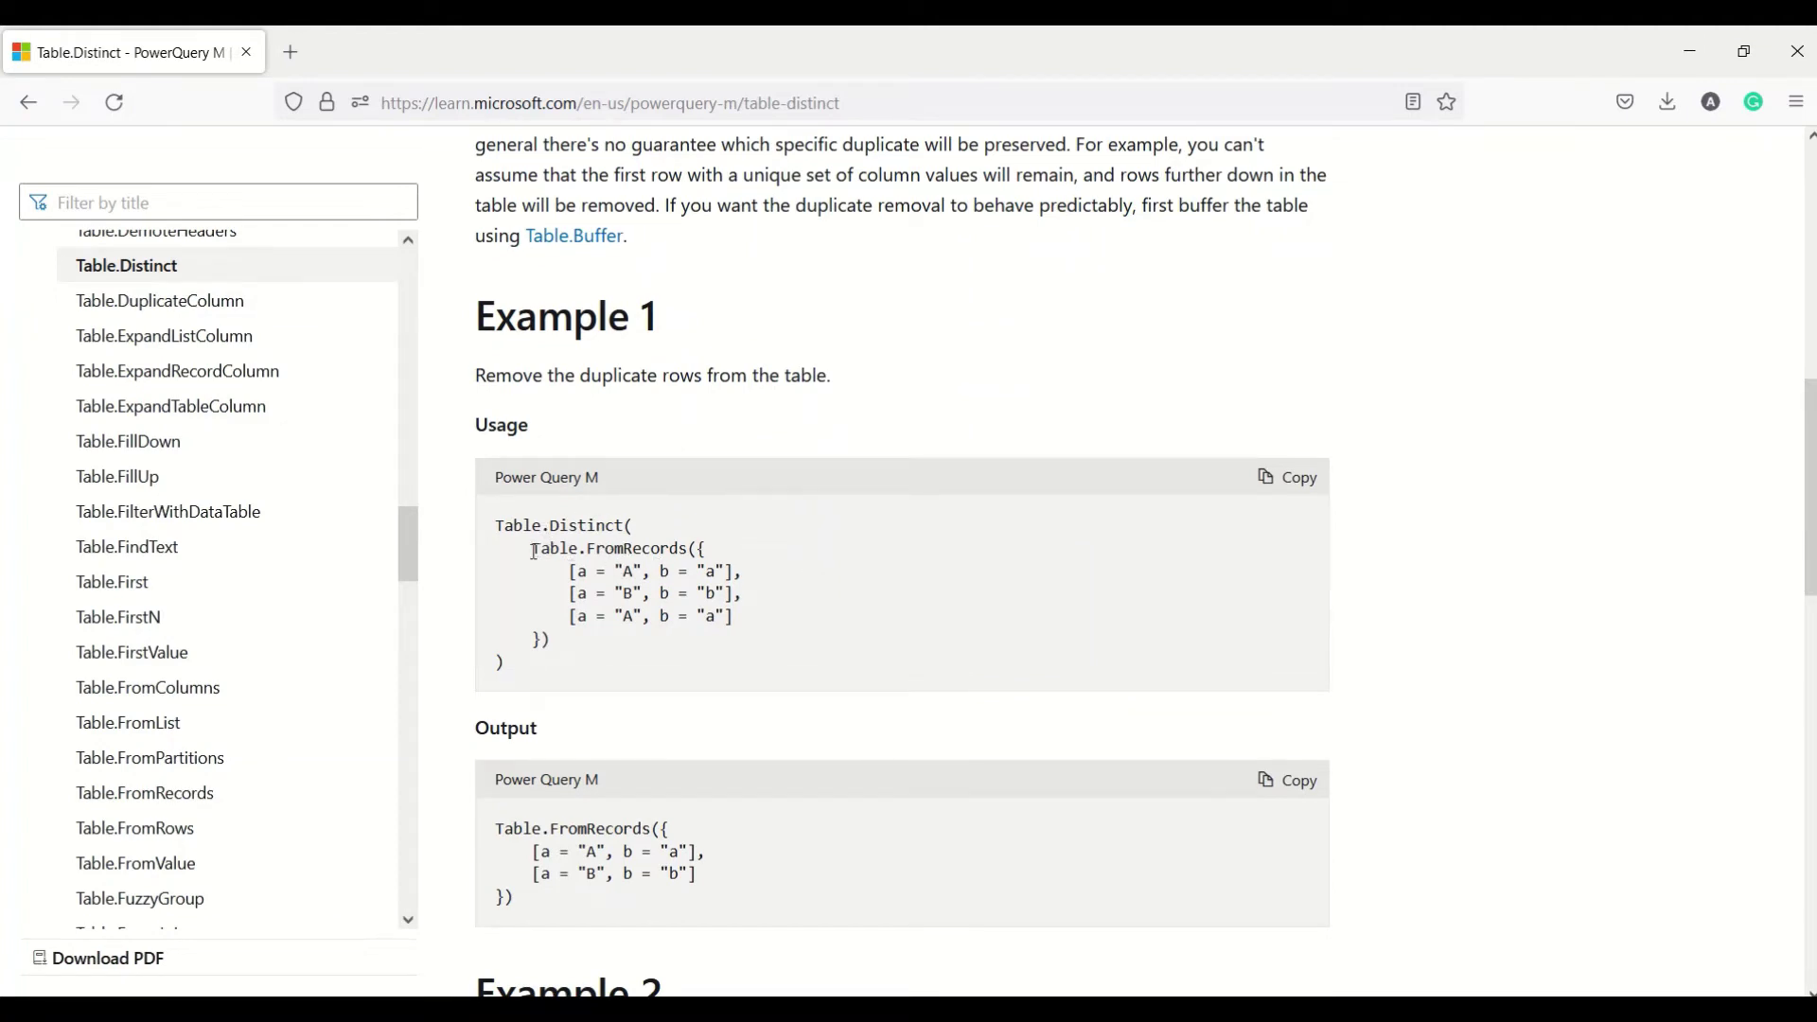
drag(523, 548, 560, 642)
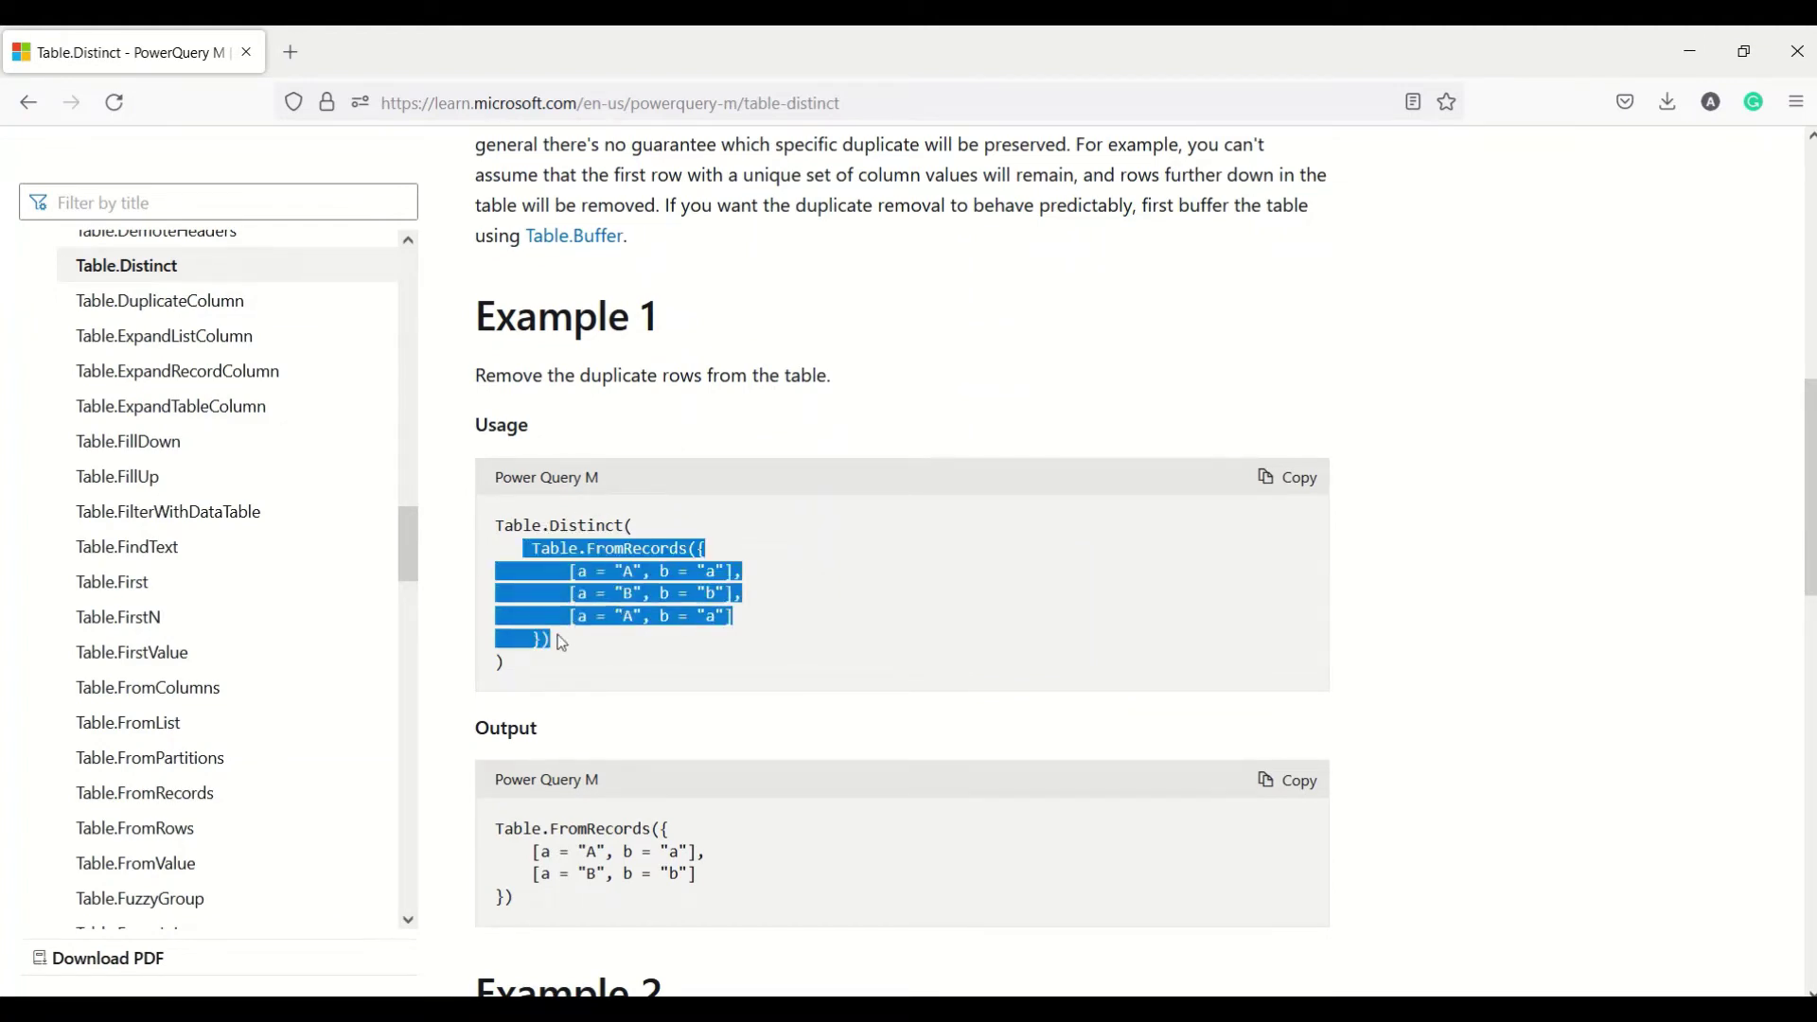
scroll(560, 642, down, 3)
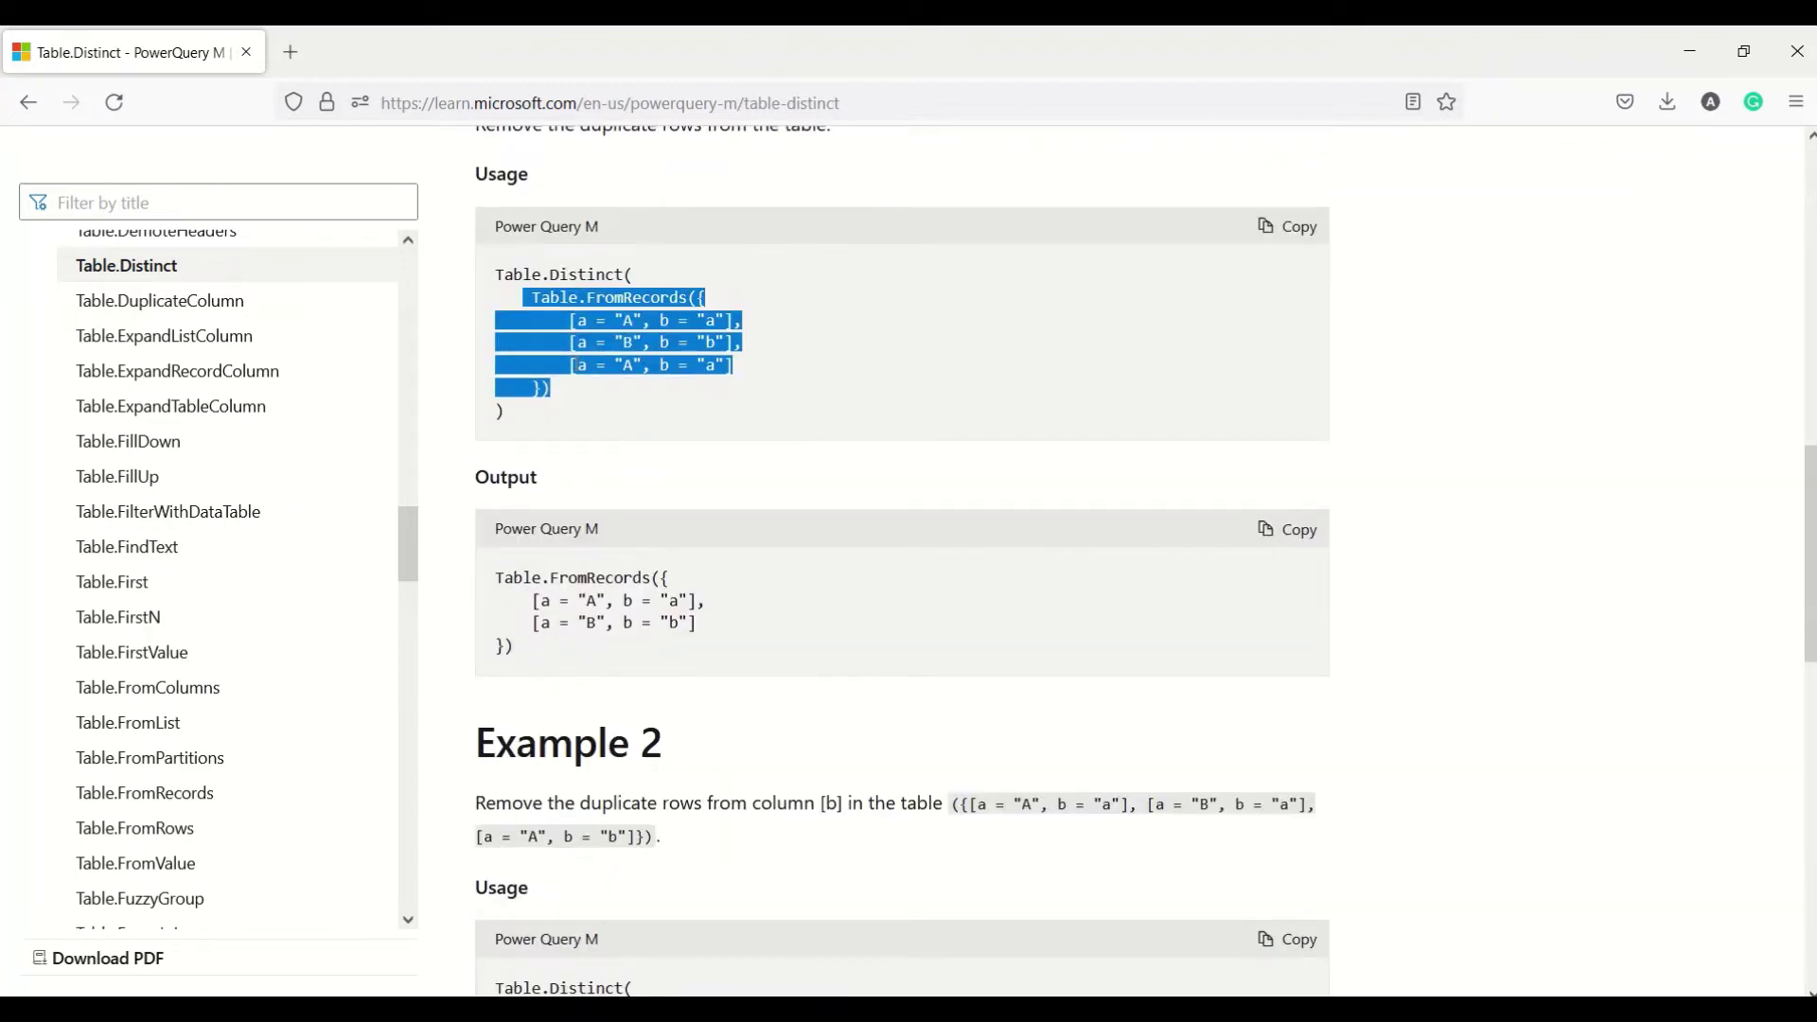
drag(767, 371, 554, 372)
drag(742, 320, 559, 321)
scroll(610, 413, down, 4)
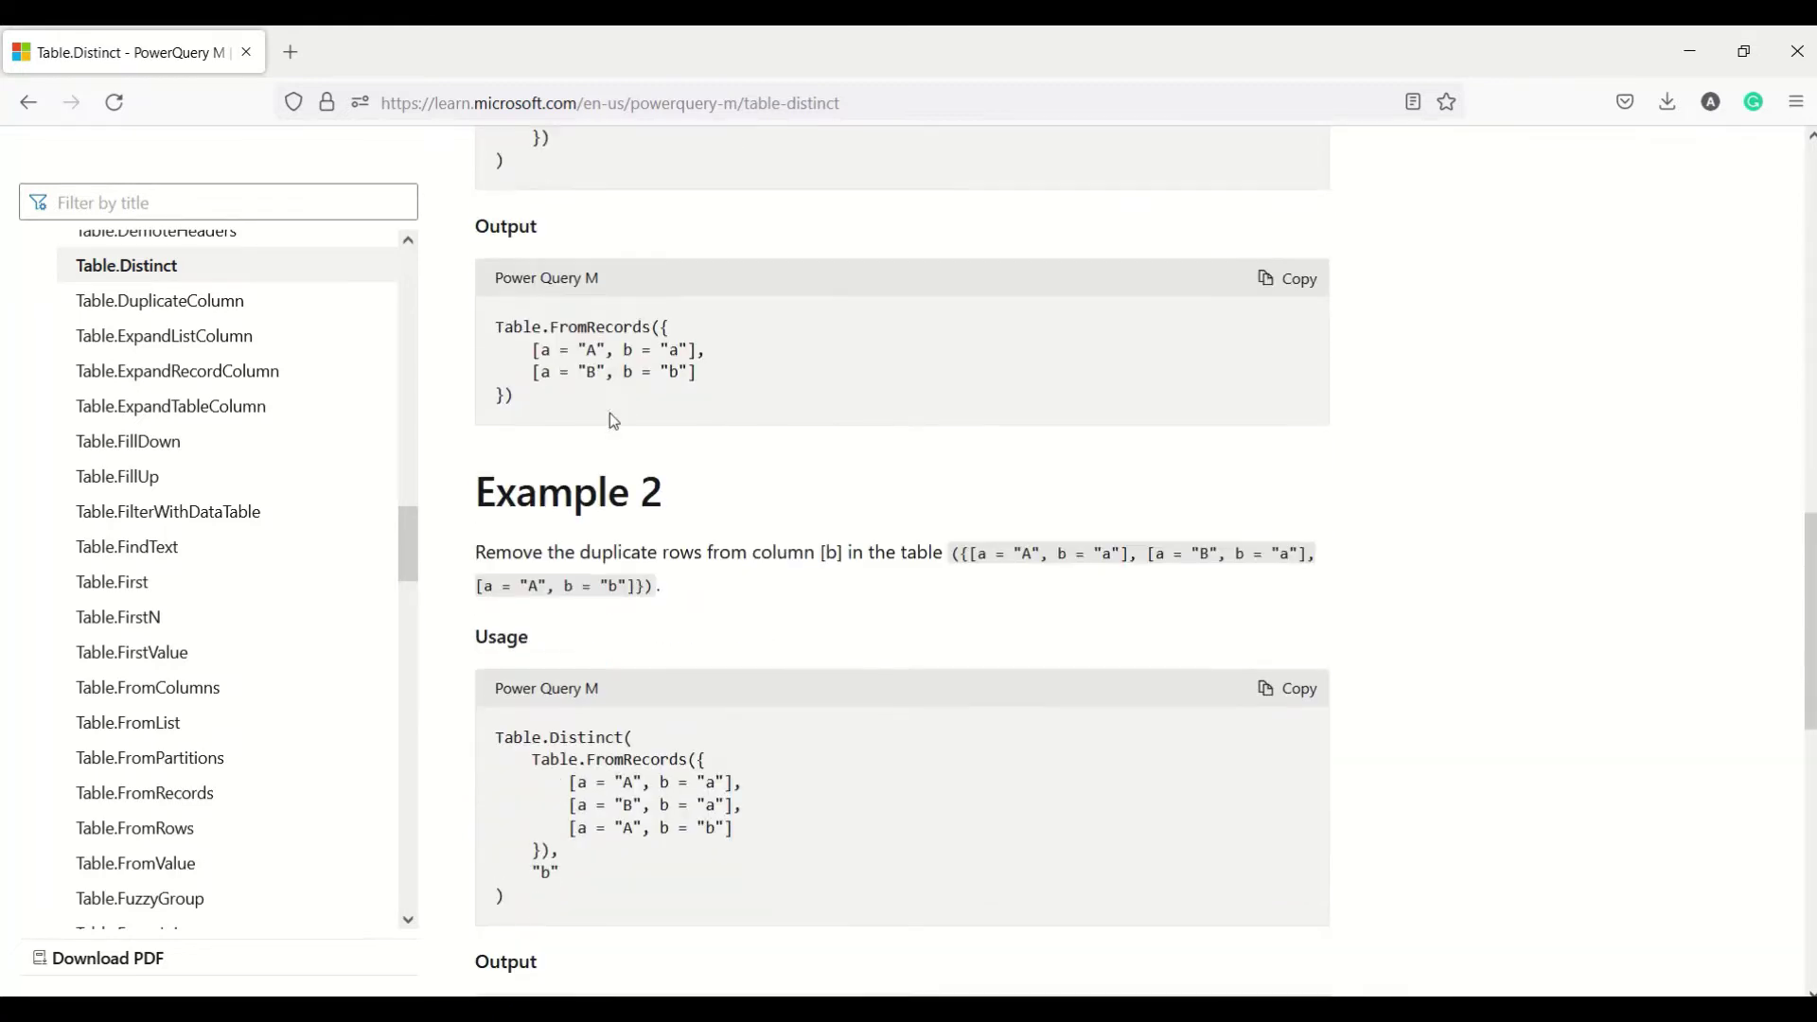
Step: Highlight Example 2's "b" column argument and its first two input records
scroll(664, 653, down, 2)
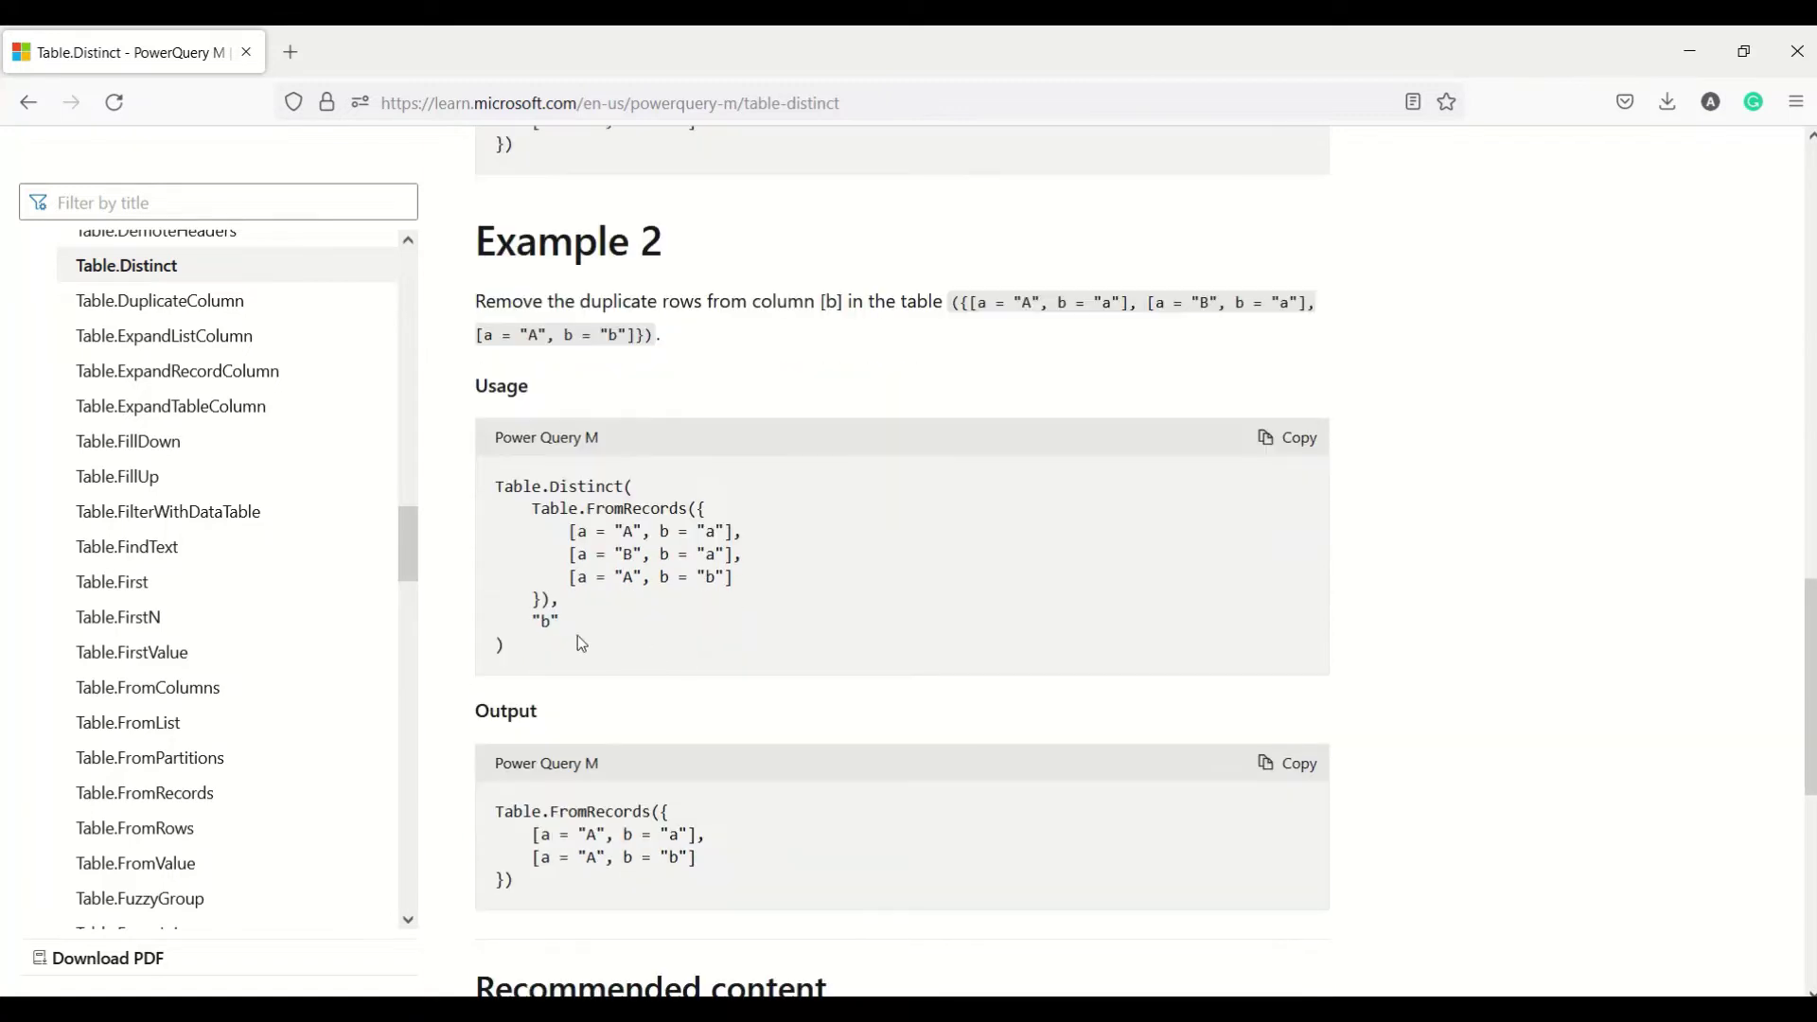
drag(558, 622, 549, 622)
drag(771, 550, 567, 535)
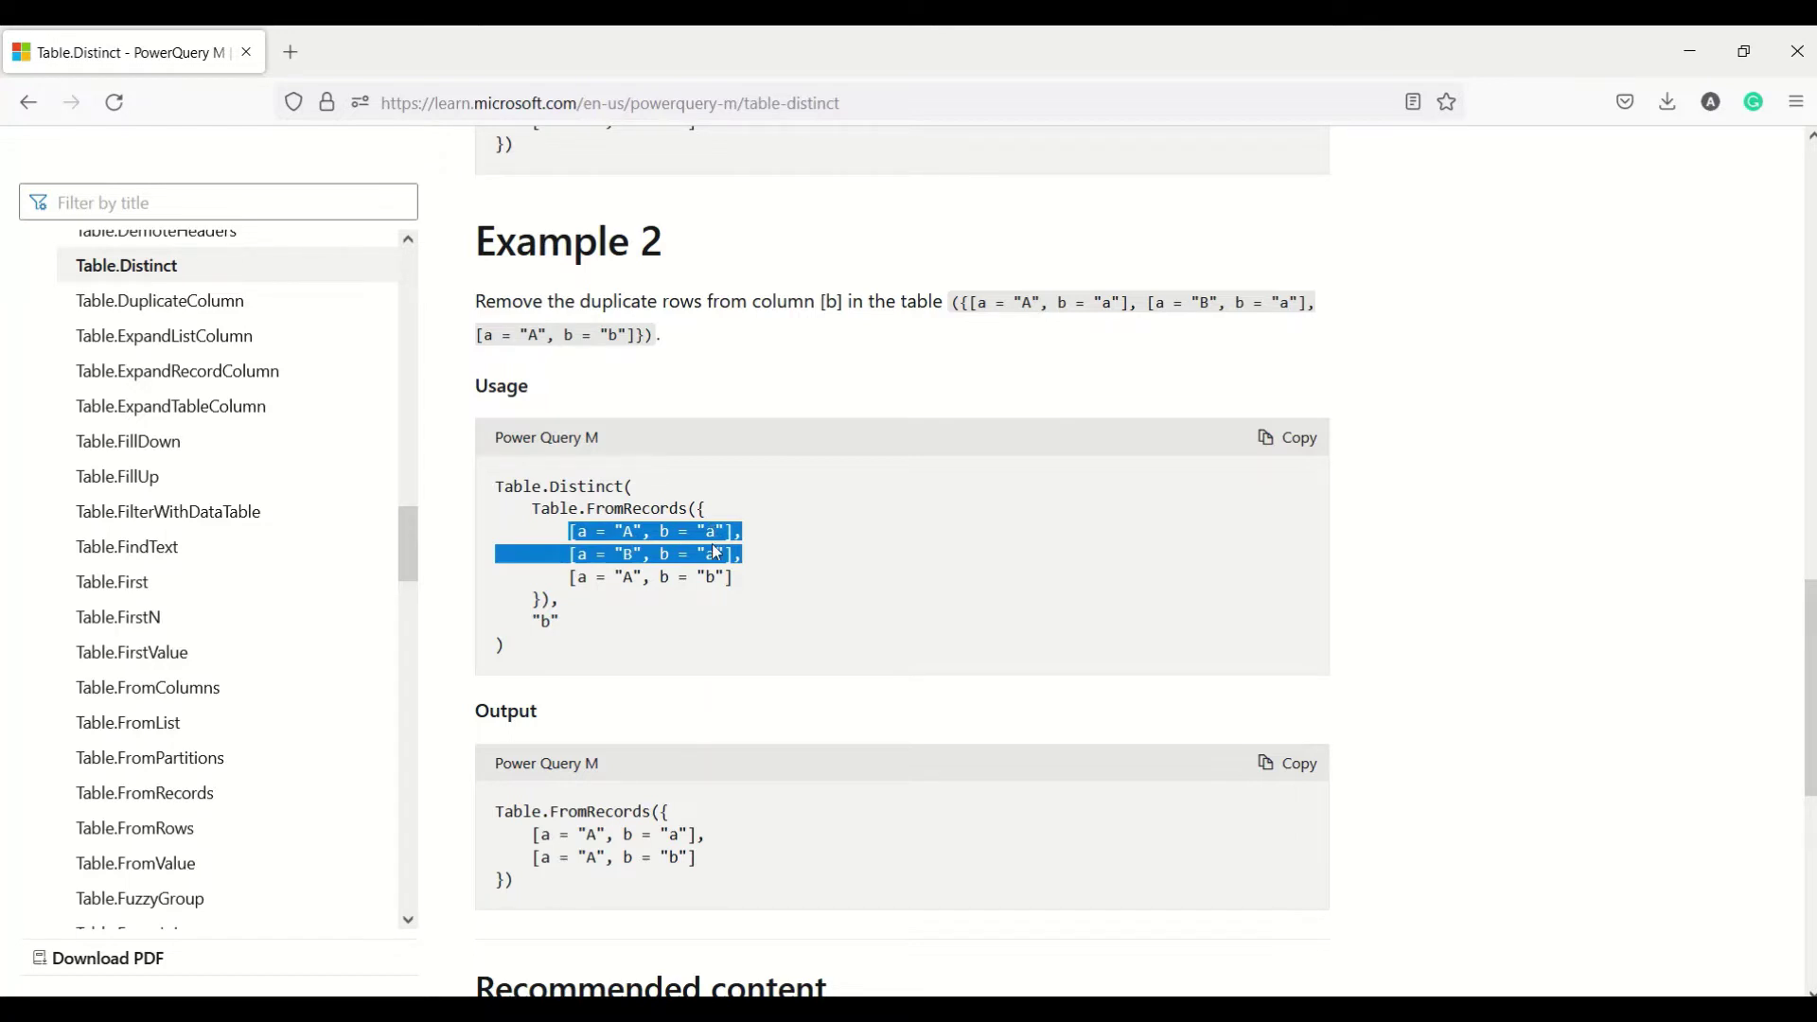
Step: Highlight Example 2's two output records (b = "a" and b = "b"), then bring up the window switcher
drag(707, 834, 502, 842)
drag(742, 861, 511, 858)
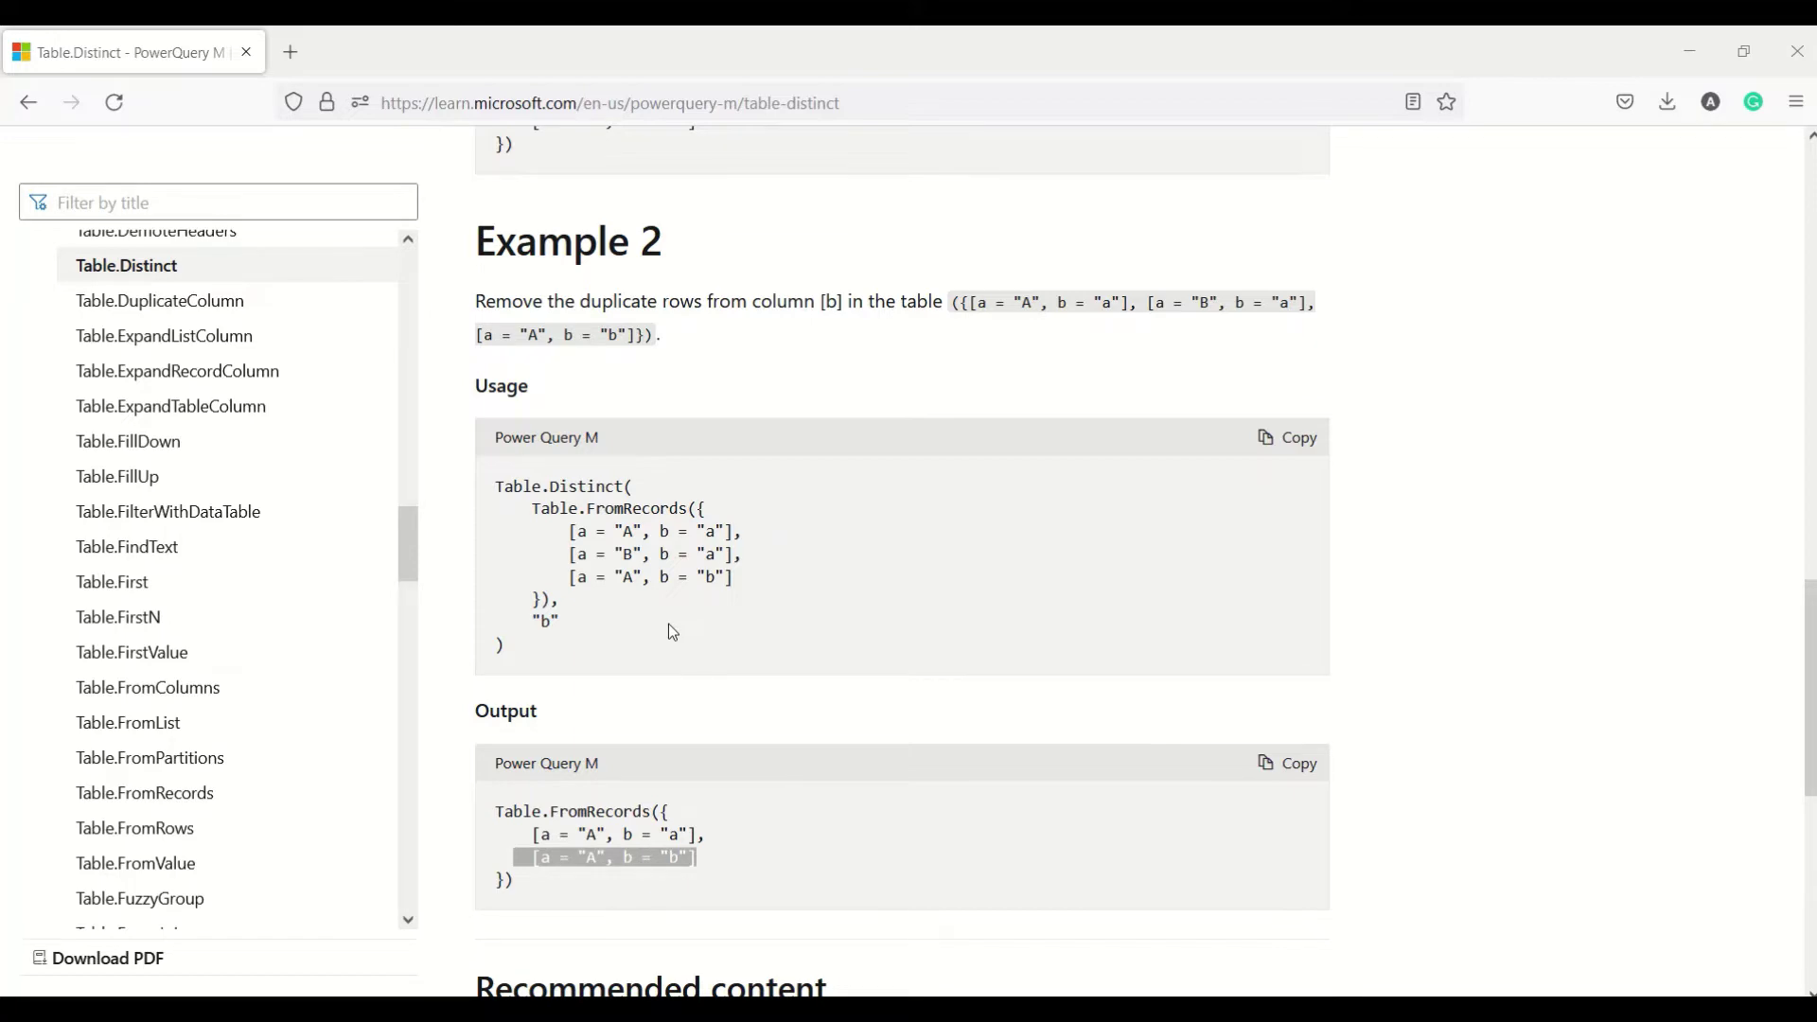
key(alt+Tab)
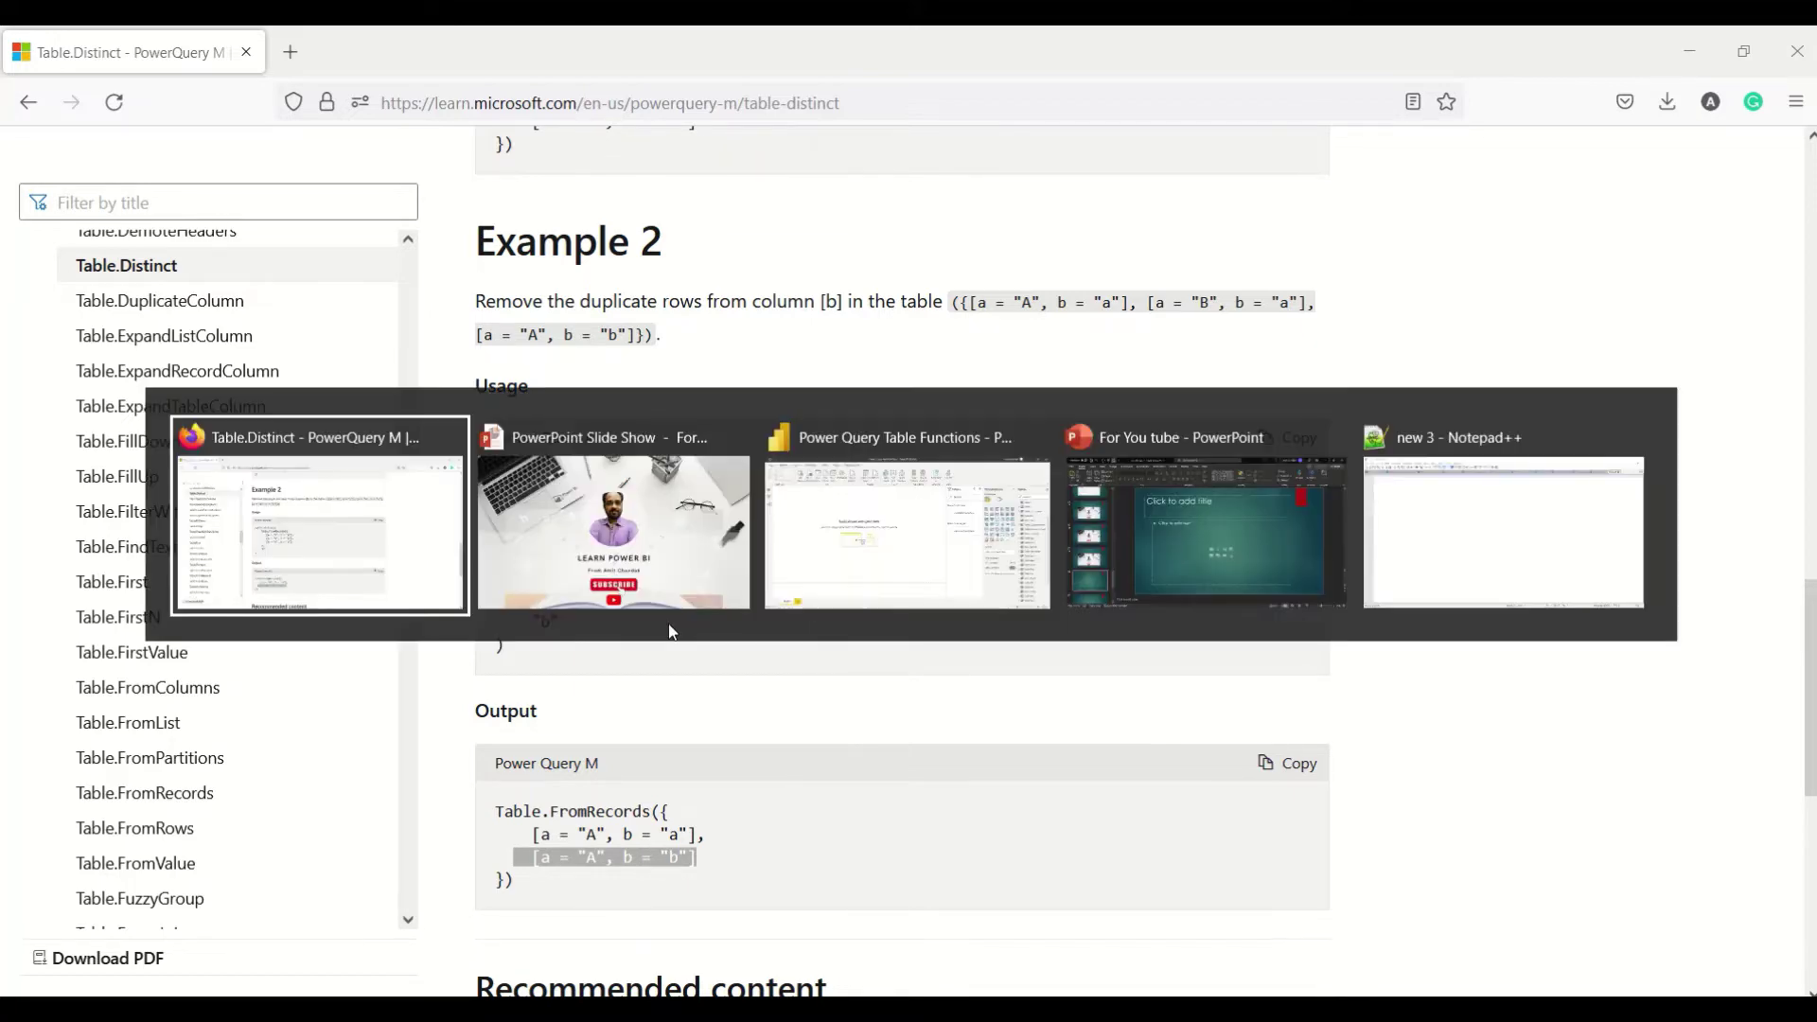
Step: Switch to Power BI Desktop and open the Power Query Editor via Transform data
key(alt+Tab)
key(alt+Tab)
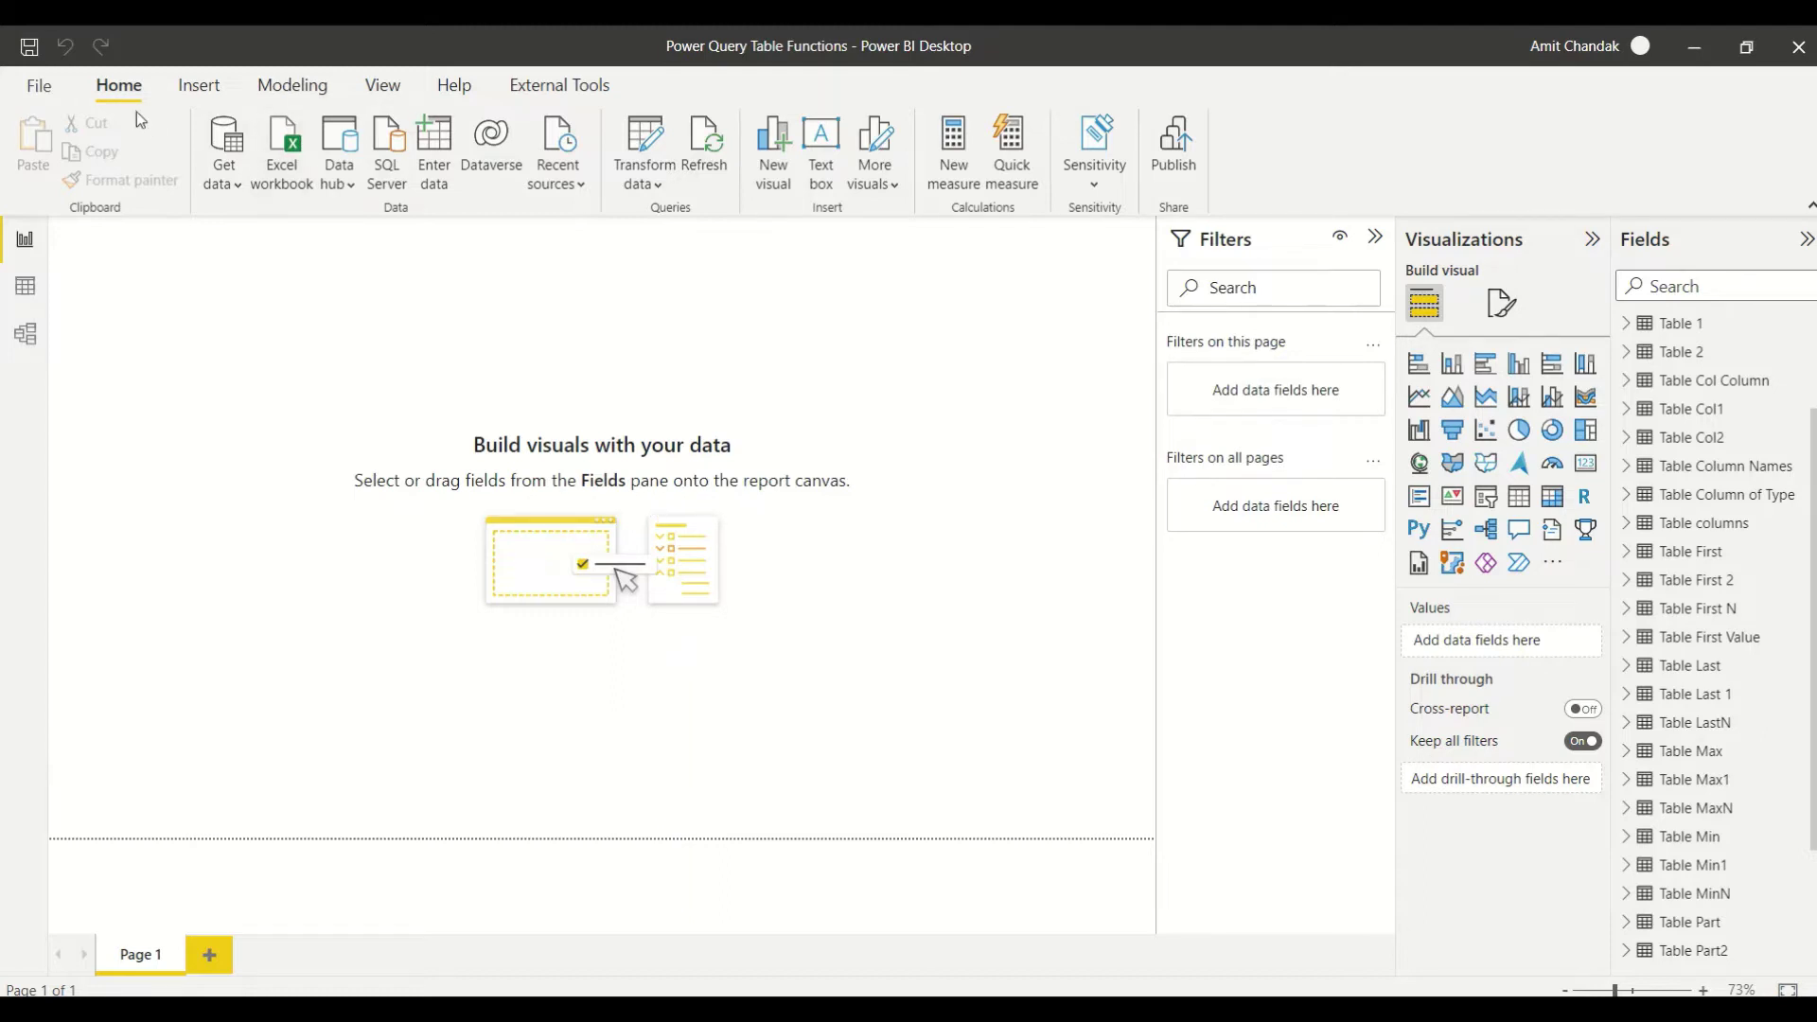
click(672, 184)
click(673, 224)
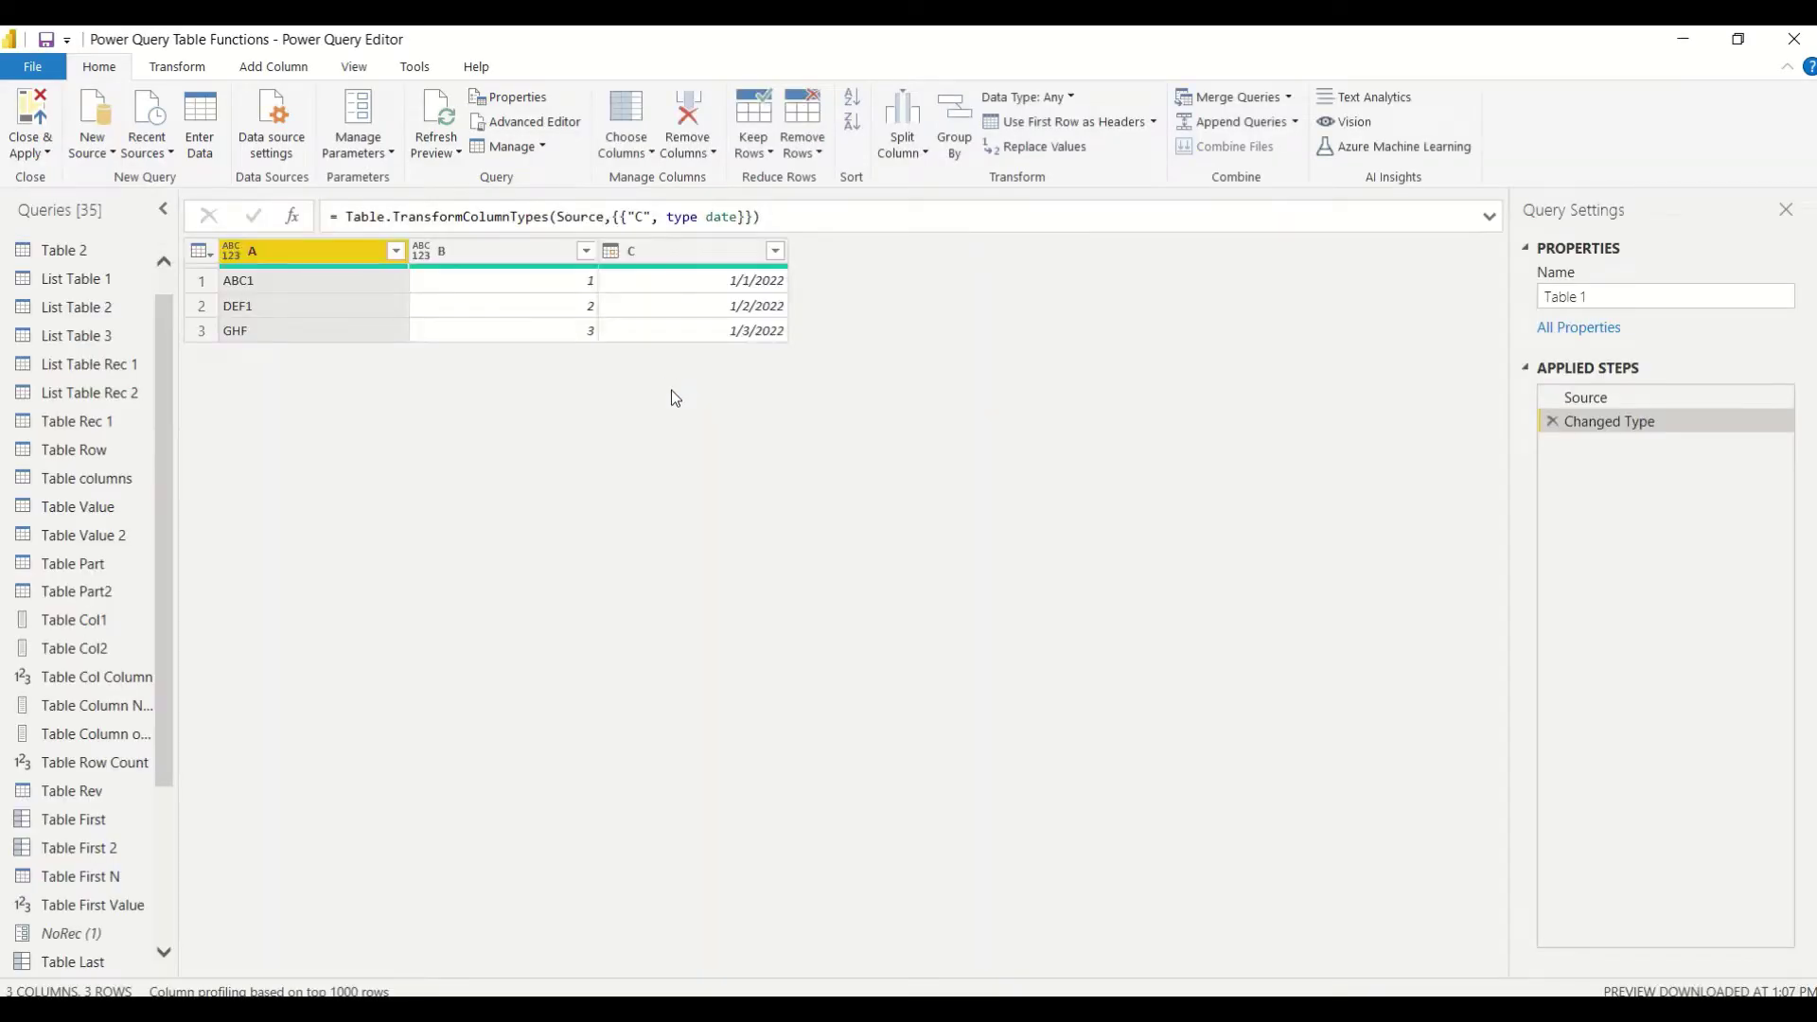
scroll(122, 734, down, 3)
scroll(133, 493, up, 4)
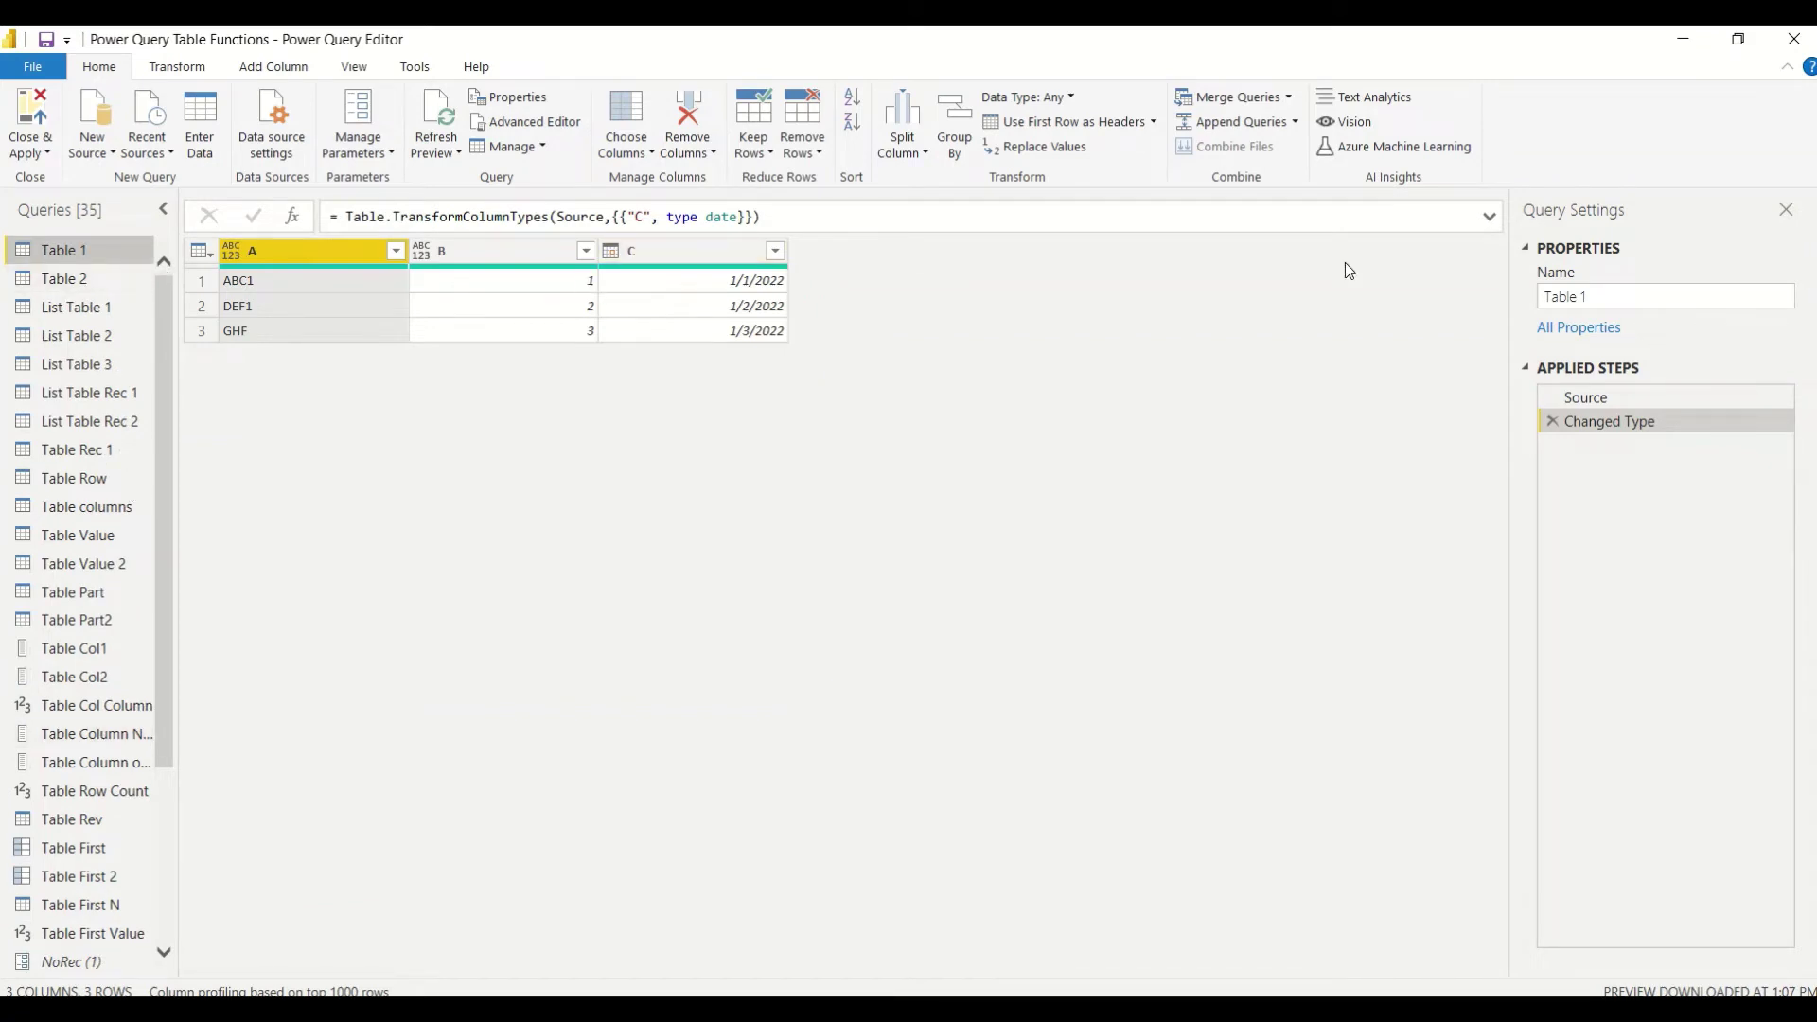
Step: Copy Table 1's full #table Source formula (rows ABC1, DEF1, GHF) and bring up New Source
click(1582, 398)
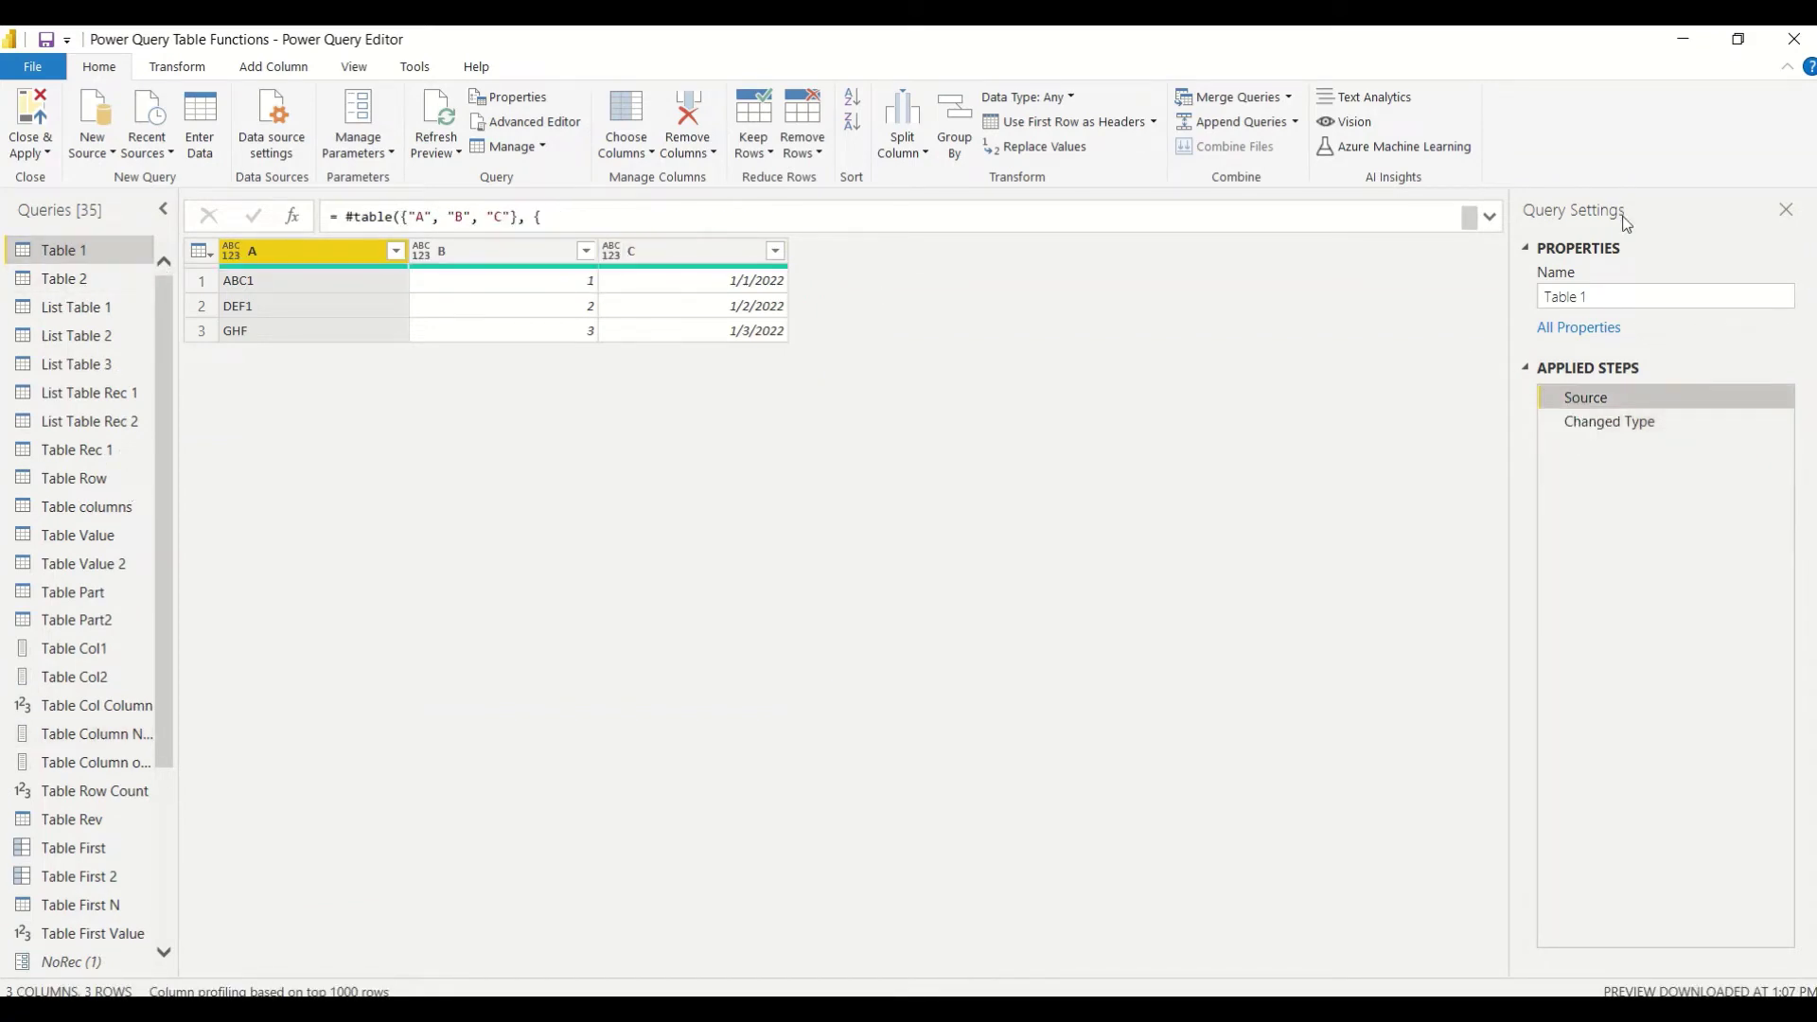
click(1490, 217)
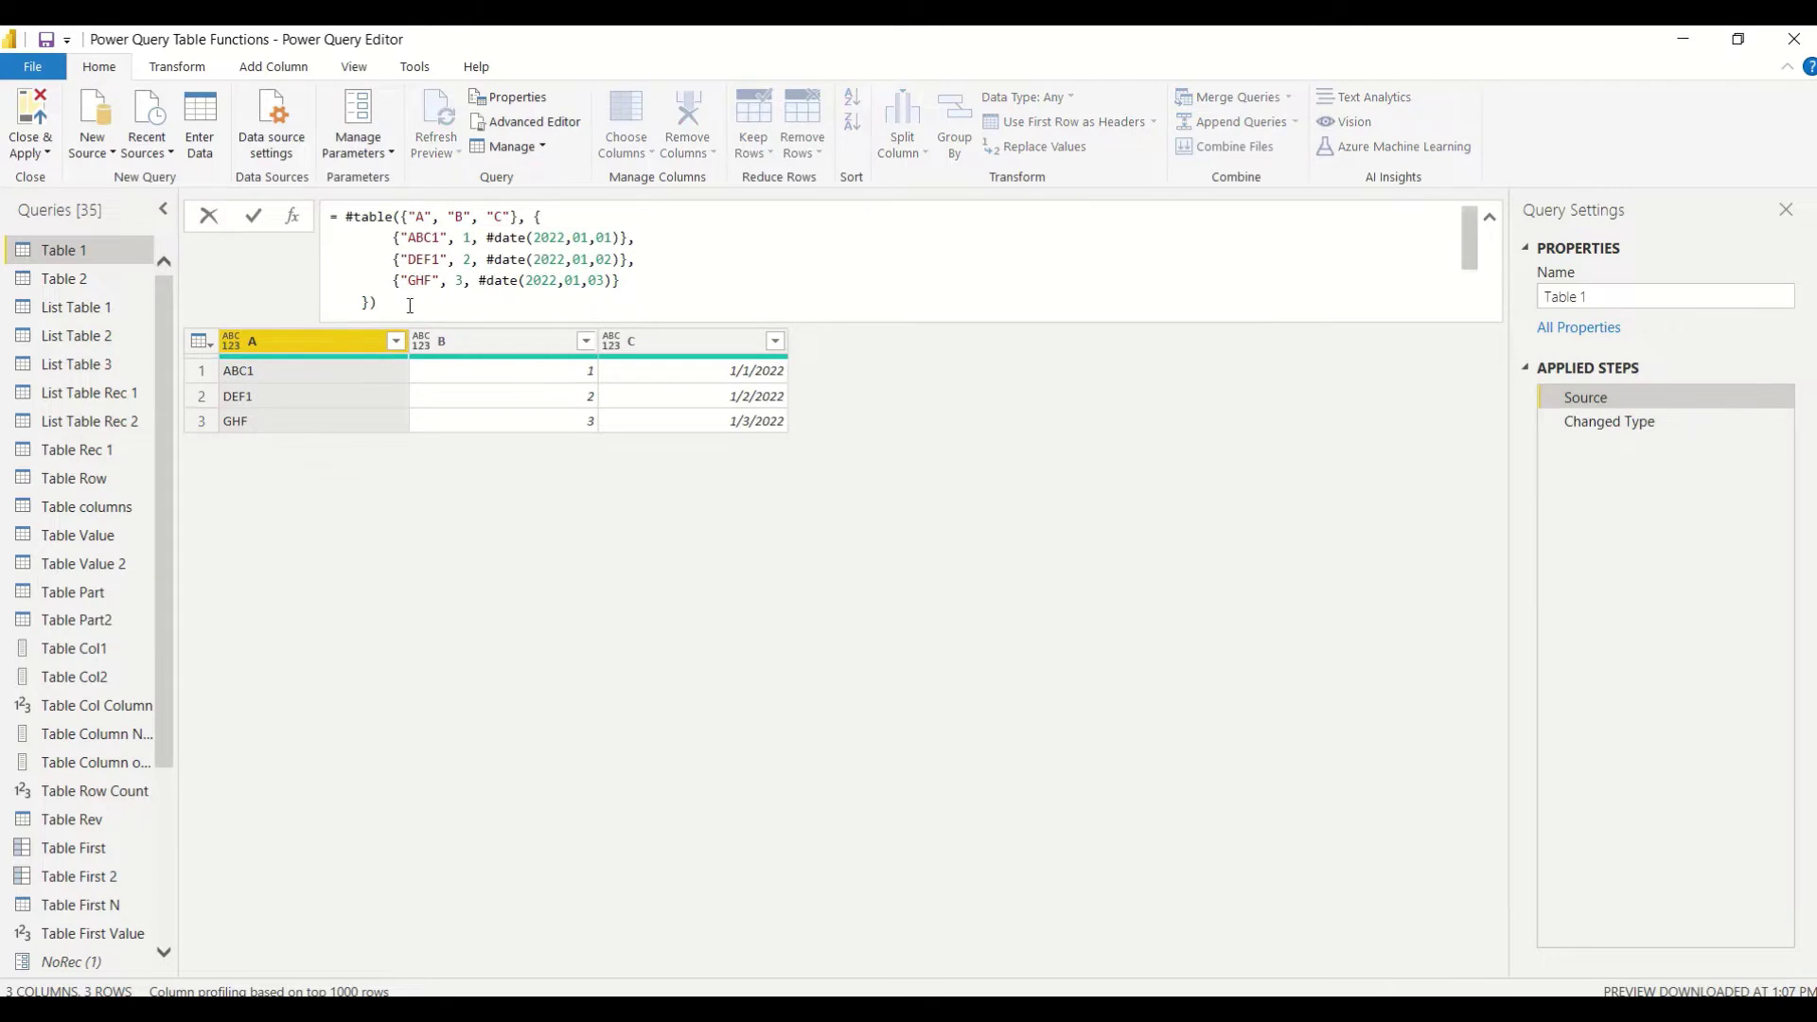
drag(410, 304, 304, 207)
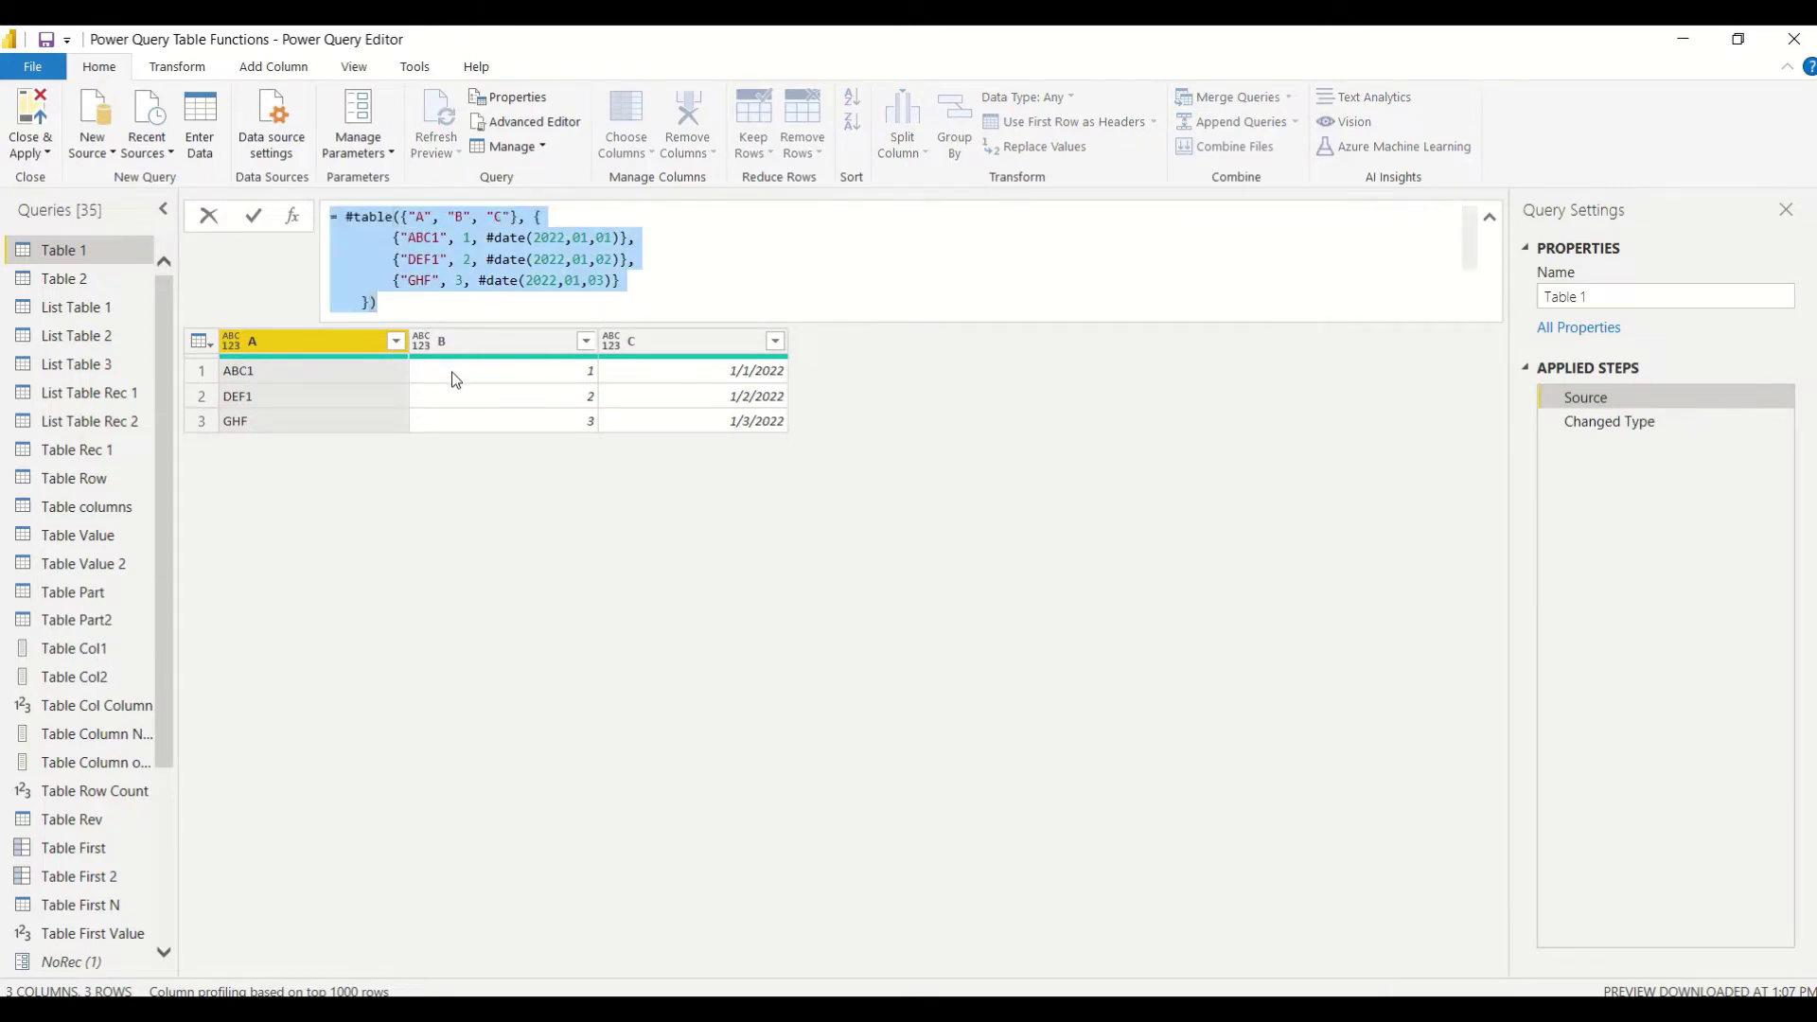
click(161, 856)
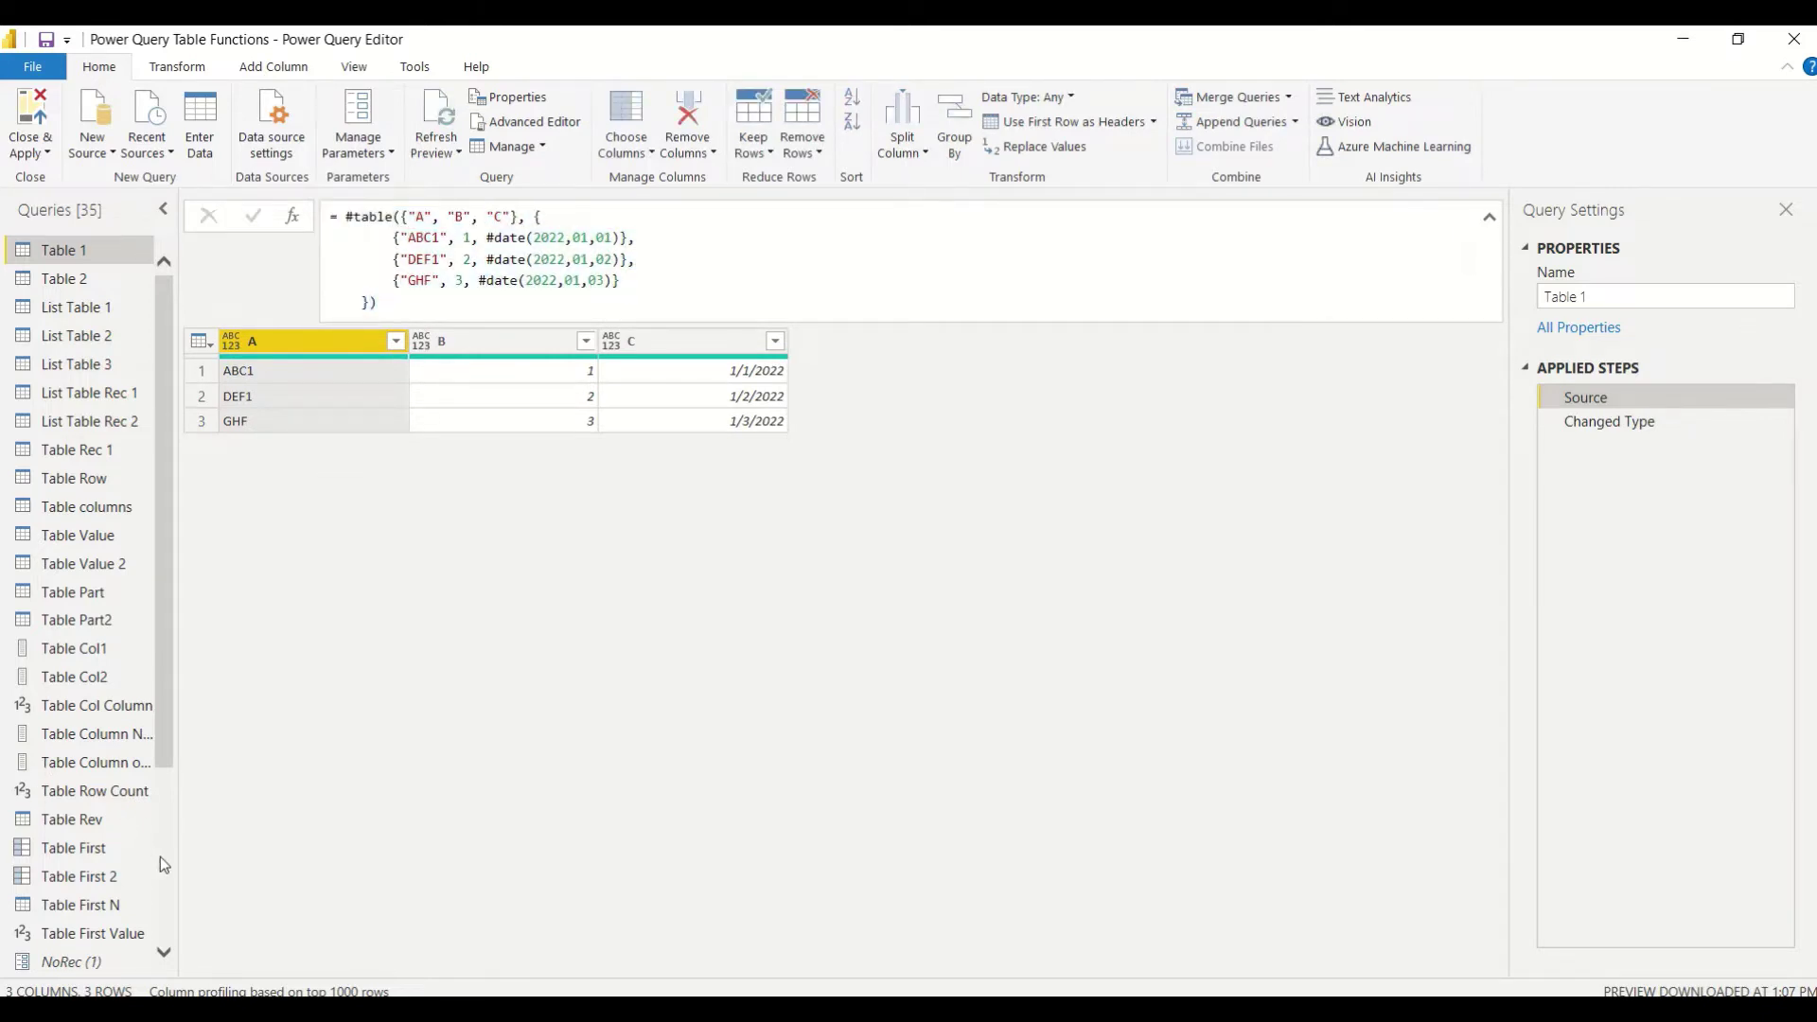
scroll(168, 840, down, 3)
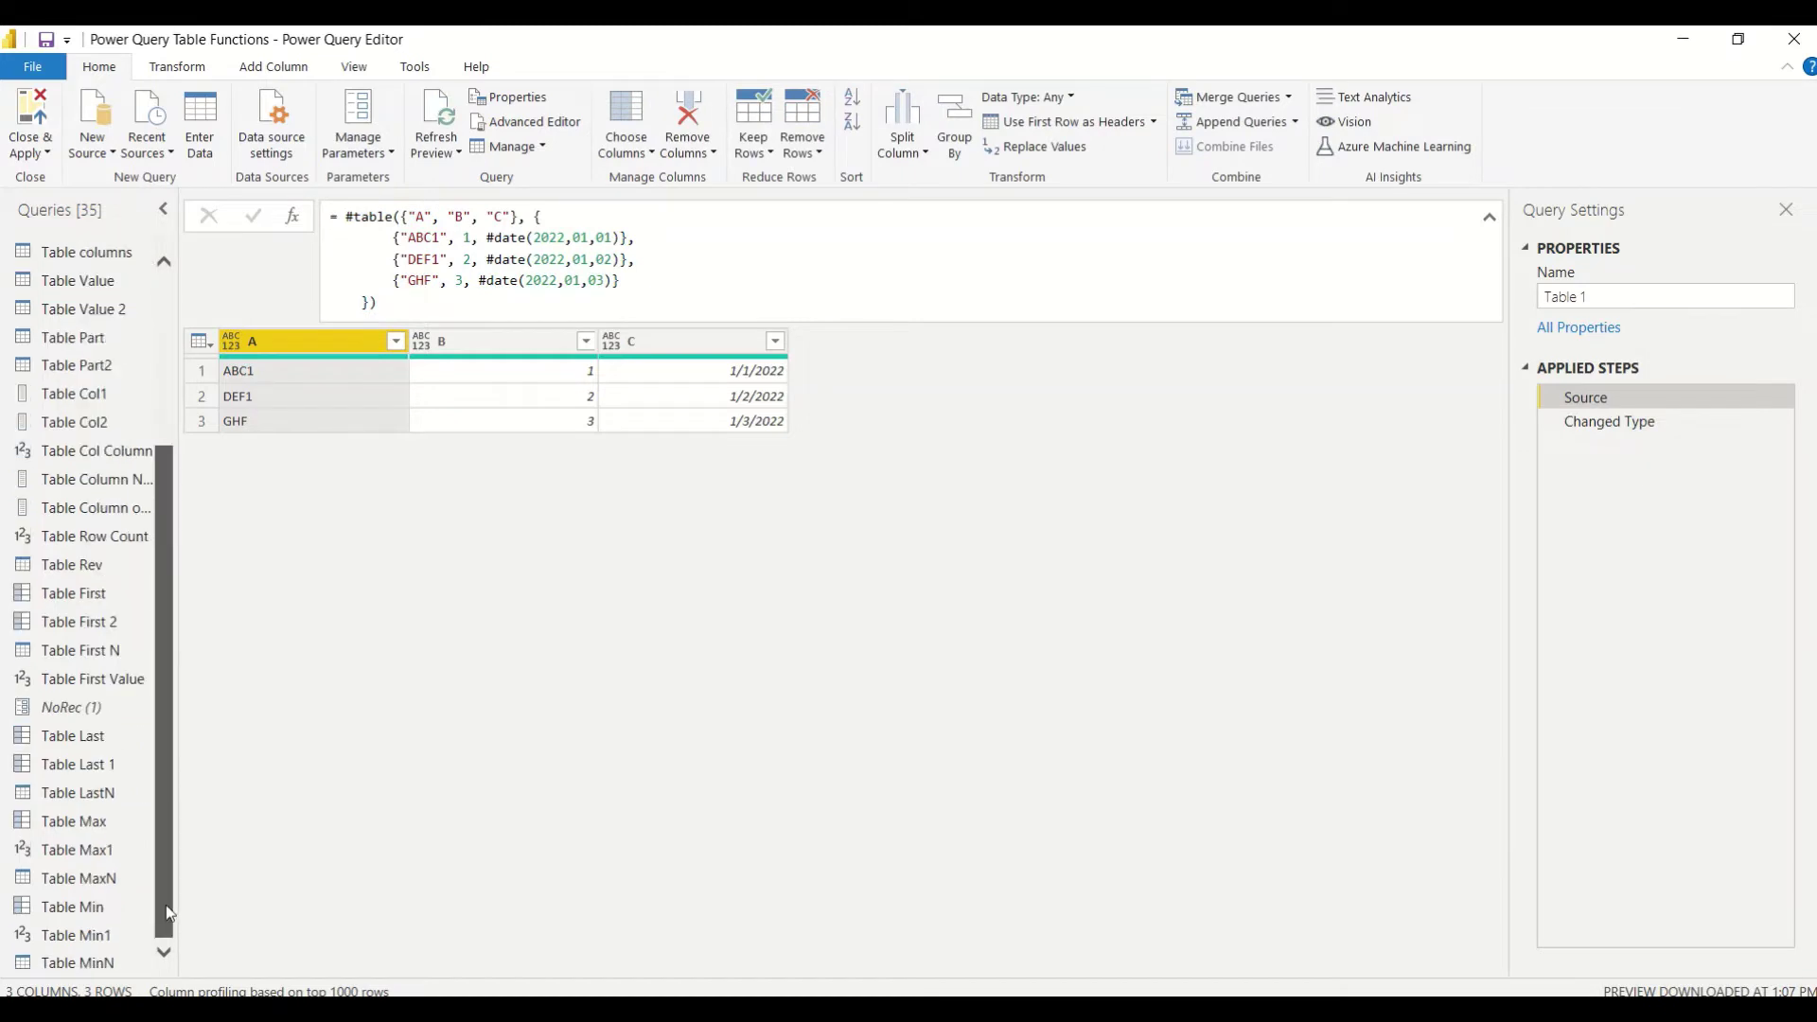
click(91, 146)
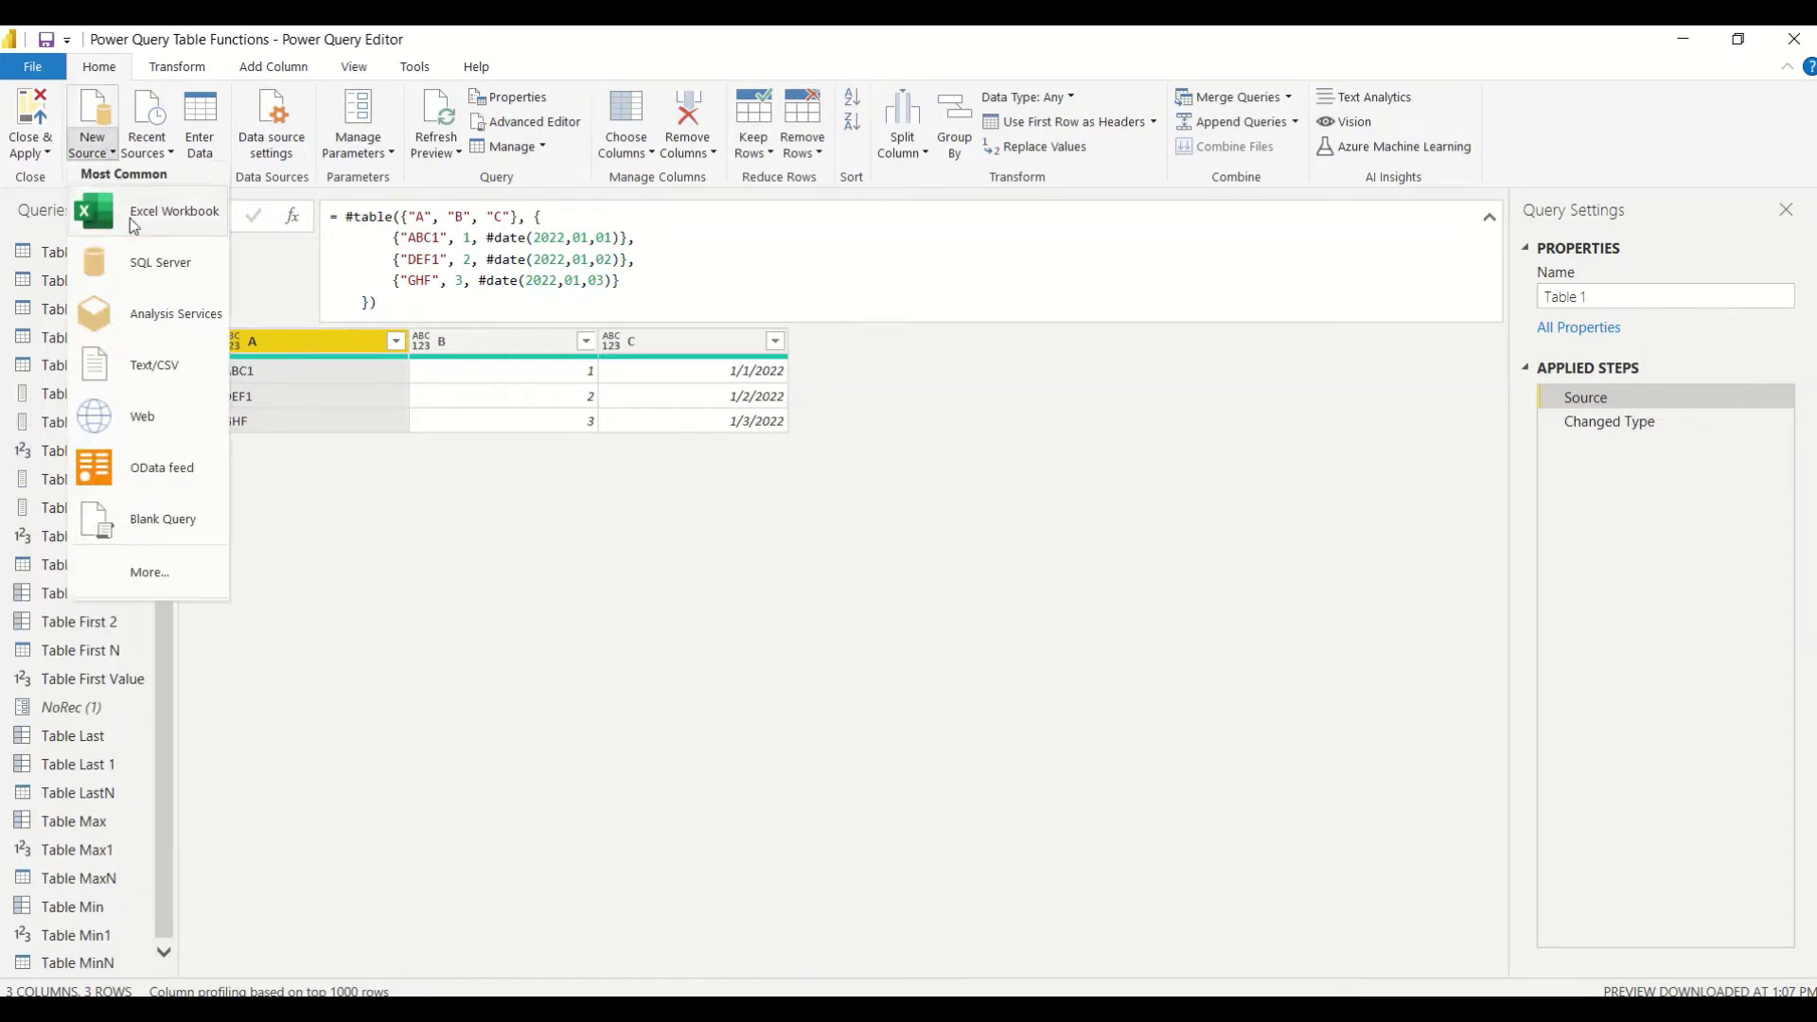
Step: Create blank Query1 and paste the copied #table code as its Source in the Advanced Editor
click(156, 518)
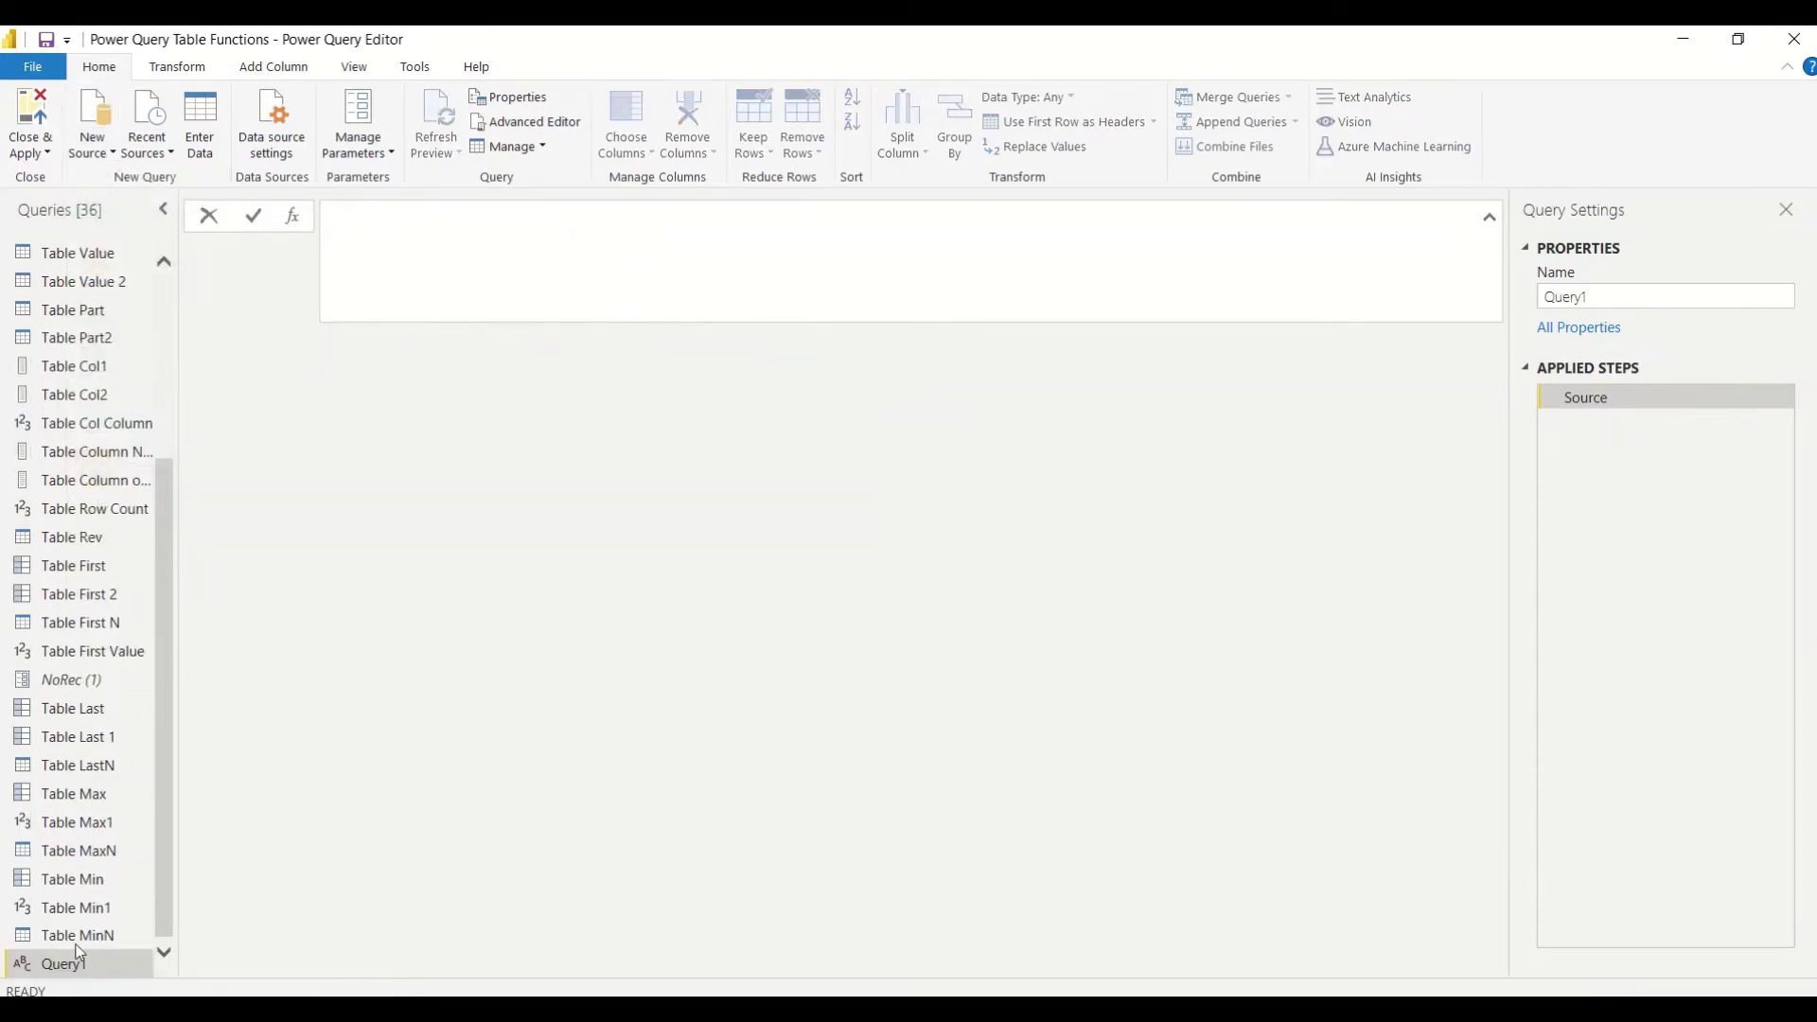
right_click(68, 967)
click(104, 963)
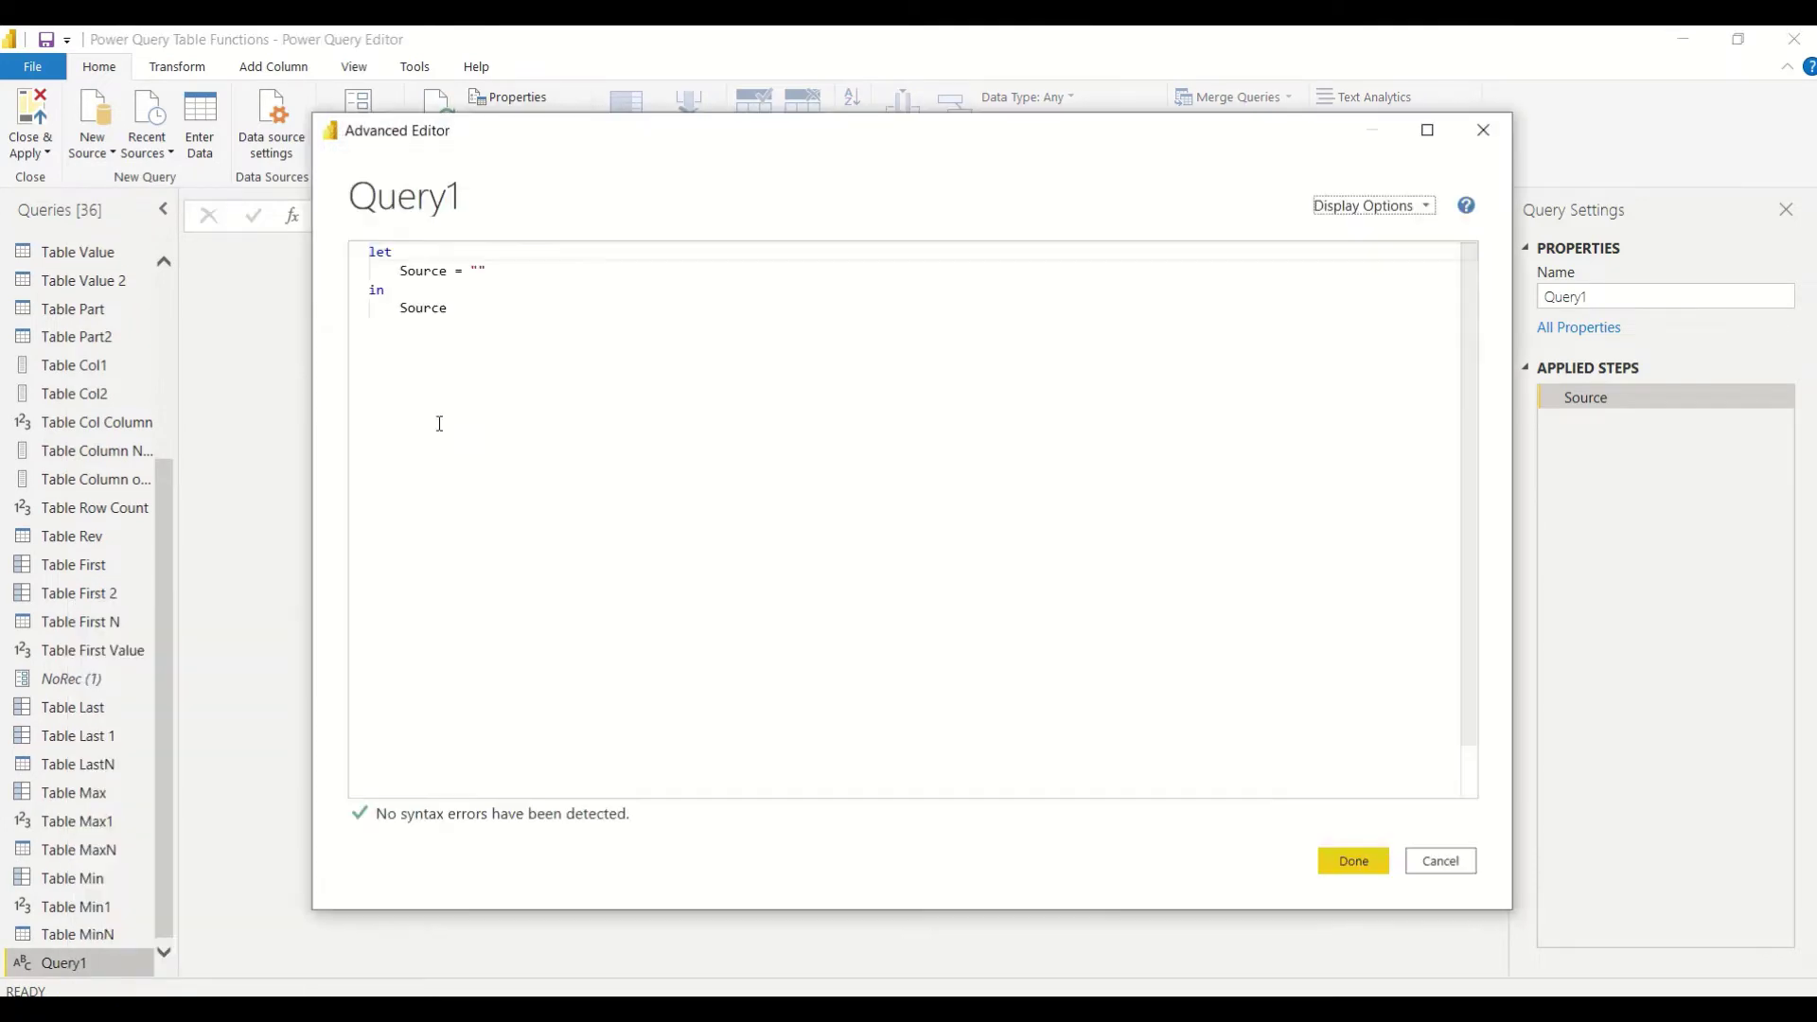
double_click(474, 270)
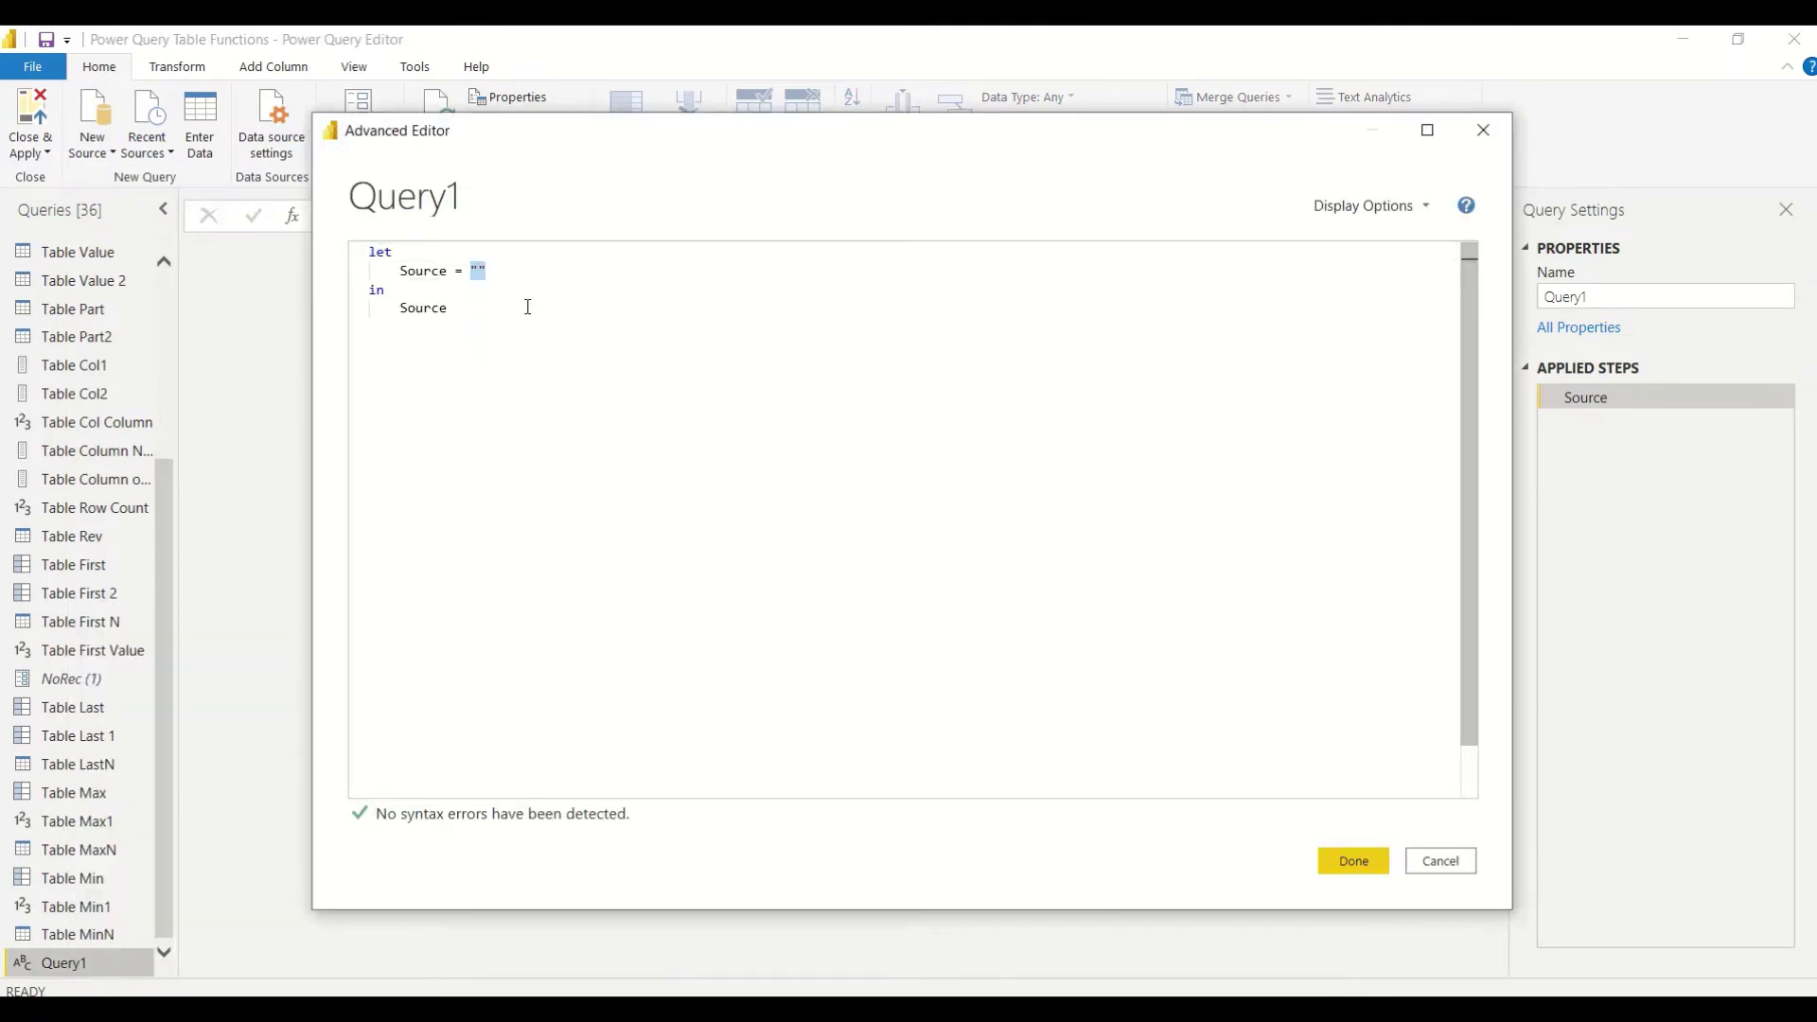
key(ctrl+v)
click(471, 270)
key(BackSpace)
key(BackSpace)
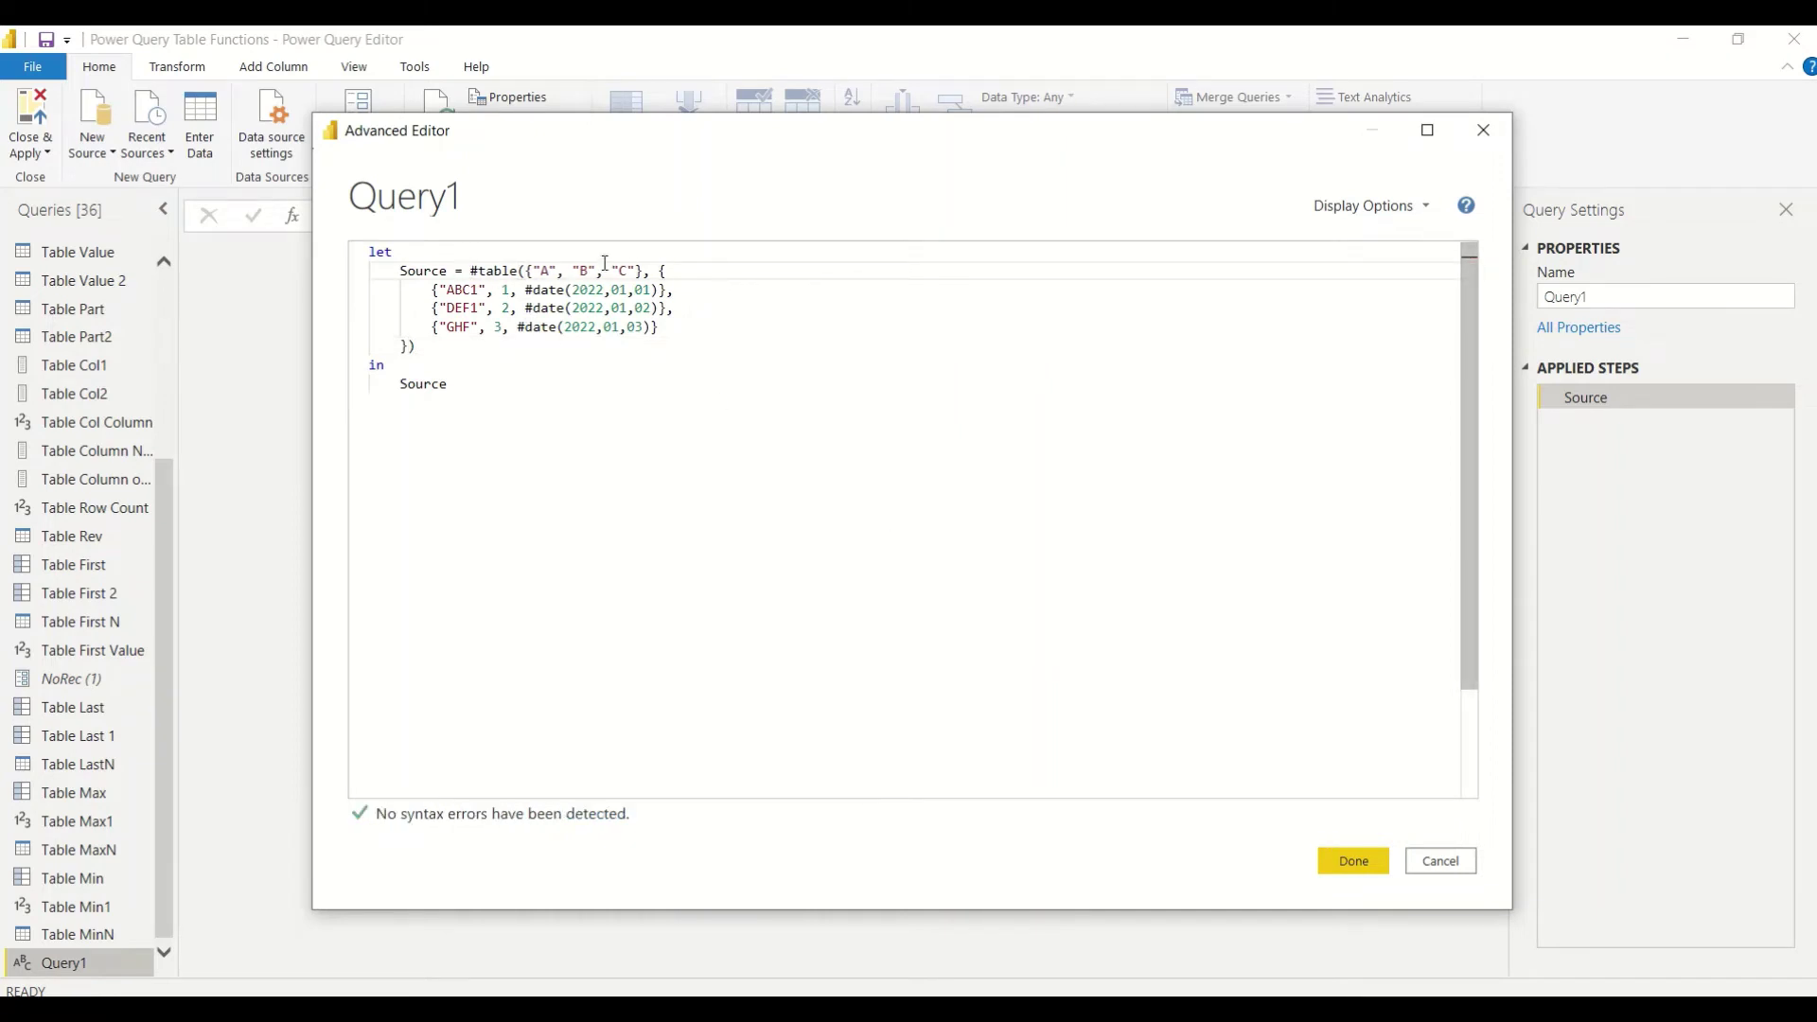
Step: Copy the ABC1 row line and paste it twice so ABC1 appears three times
click(674, 289)
key(ctrl+shift+Left)
key(ctrl+shift+Left)
key(ctrl+shift+Left)
key(ctrl+shift+Left)
key(ctrl+shift+Left)
key(ctrl+shift+Left)
key(ctrl+shift+Left)
key(ctrl+shift+Left)
key(ctrl+c)
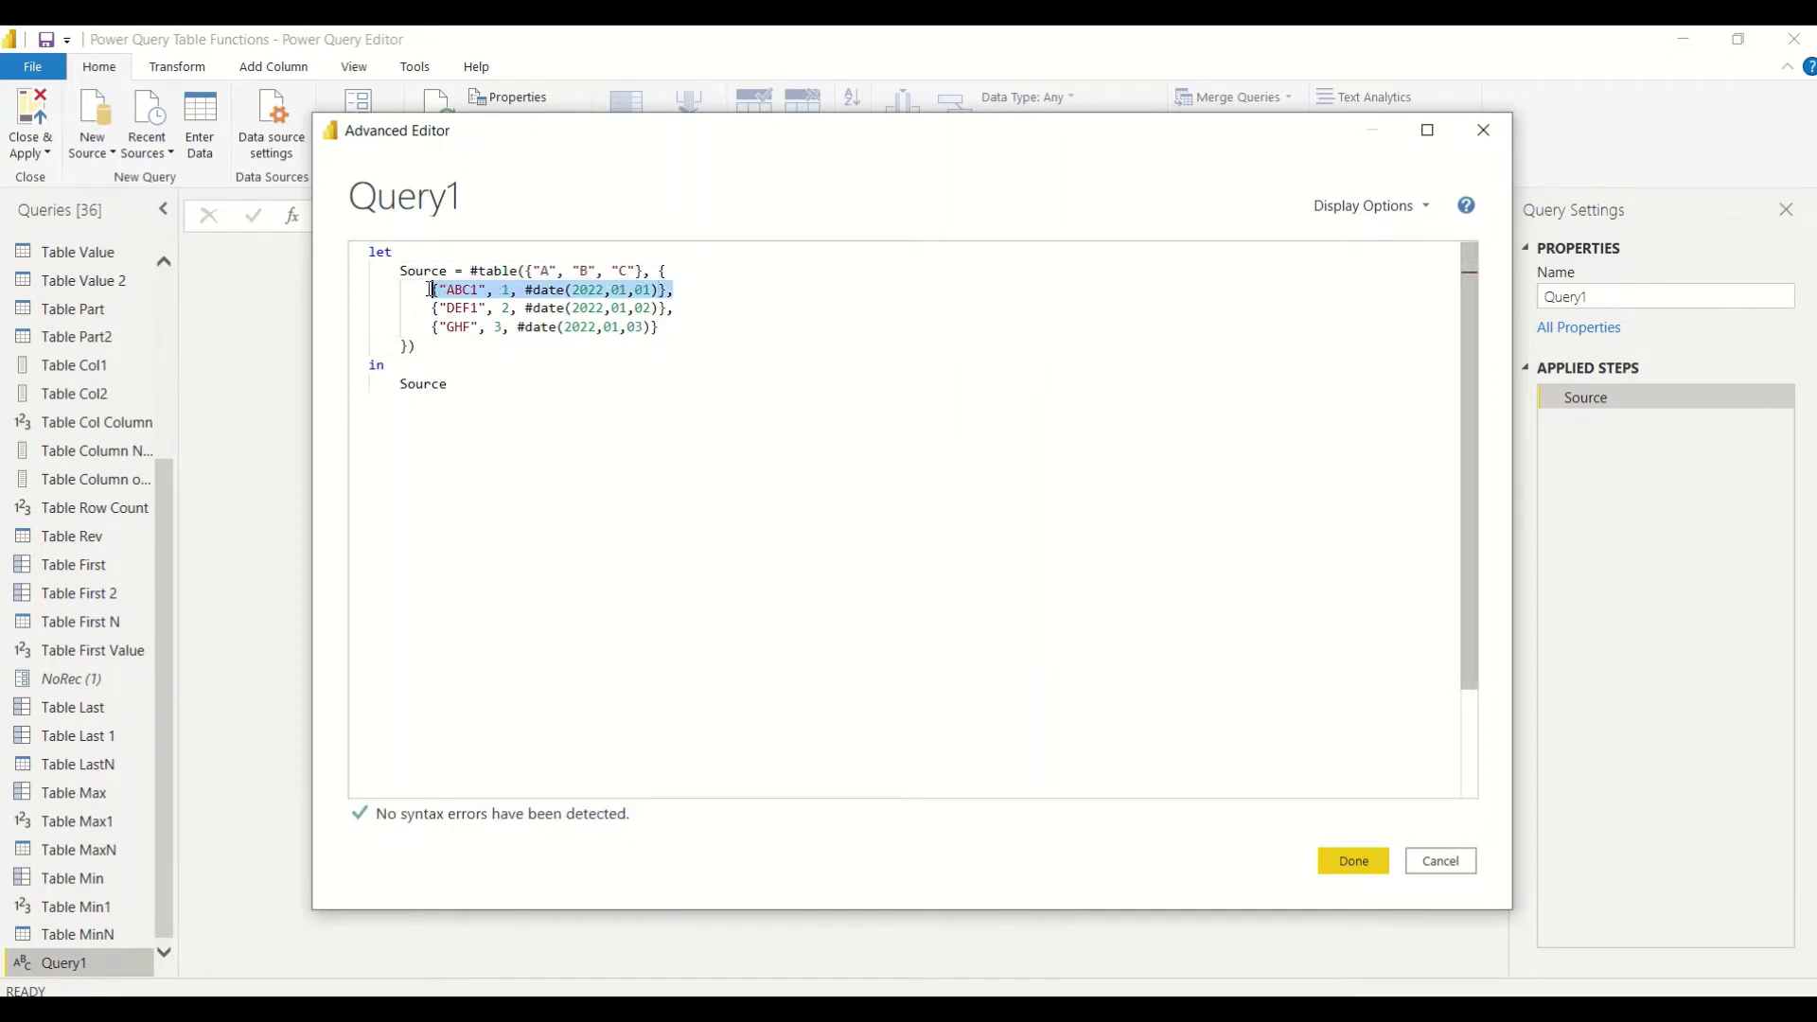
click(682, 293)
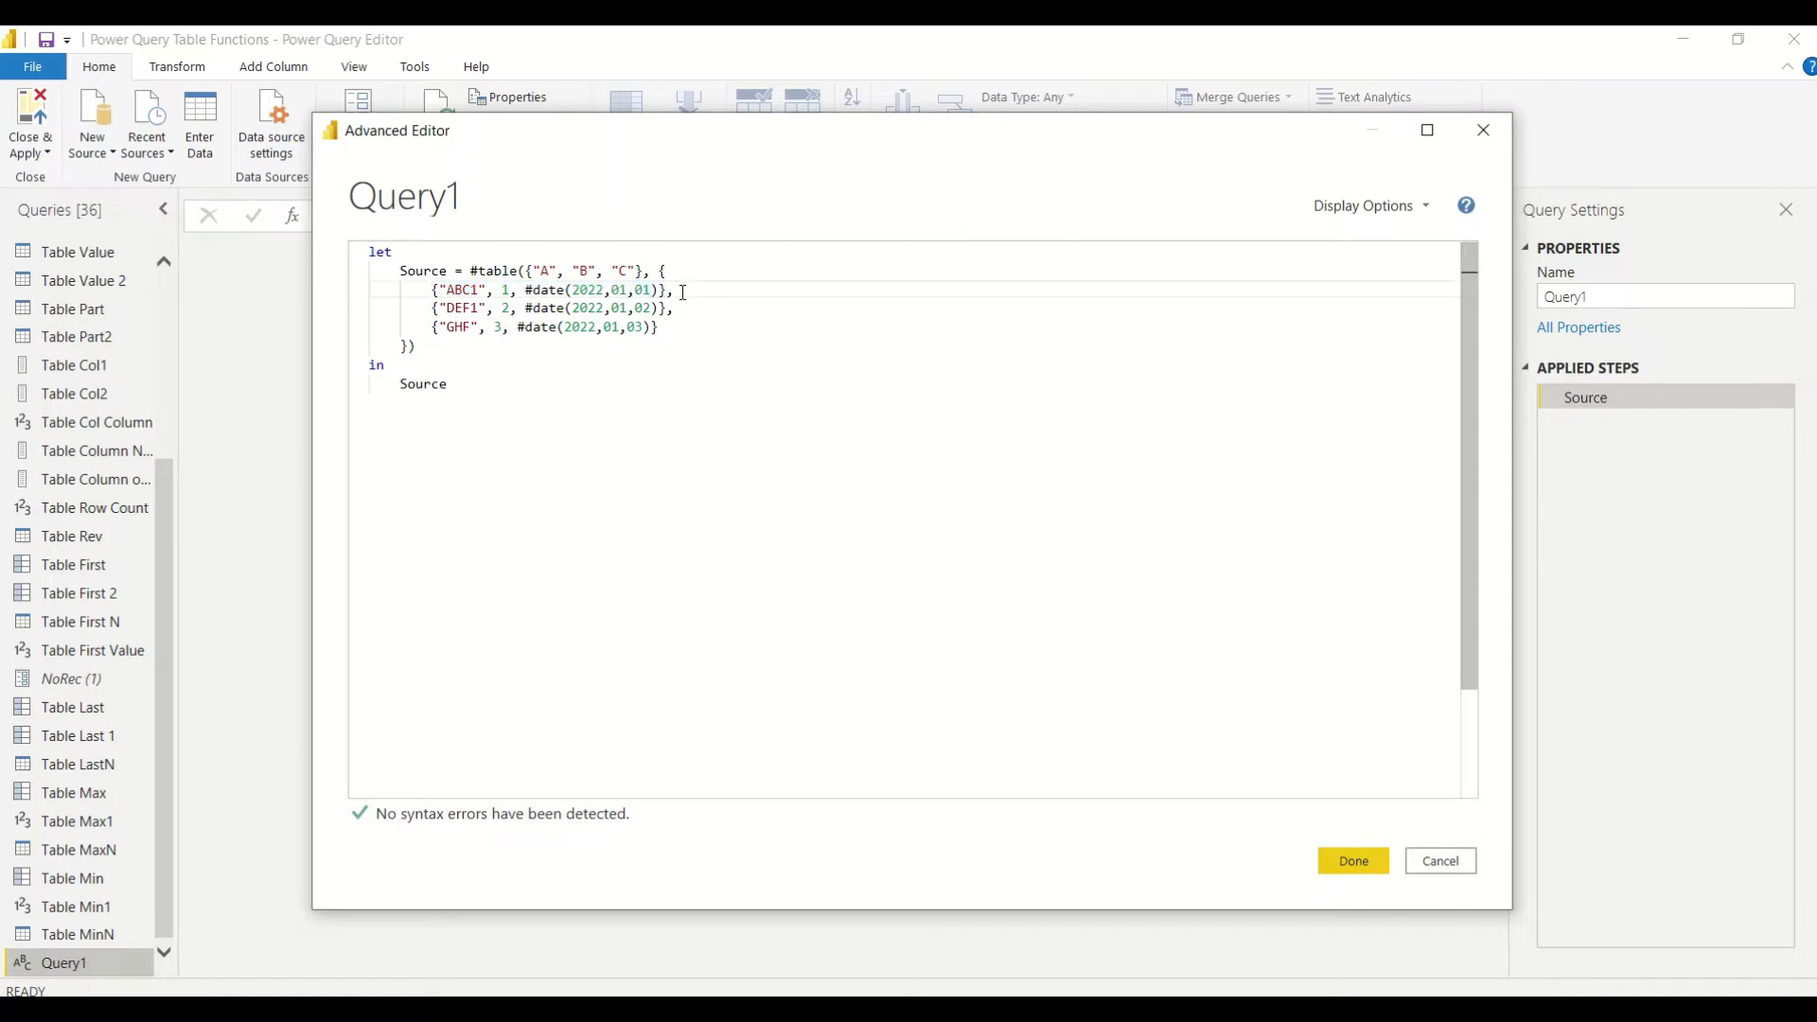
key(Return)
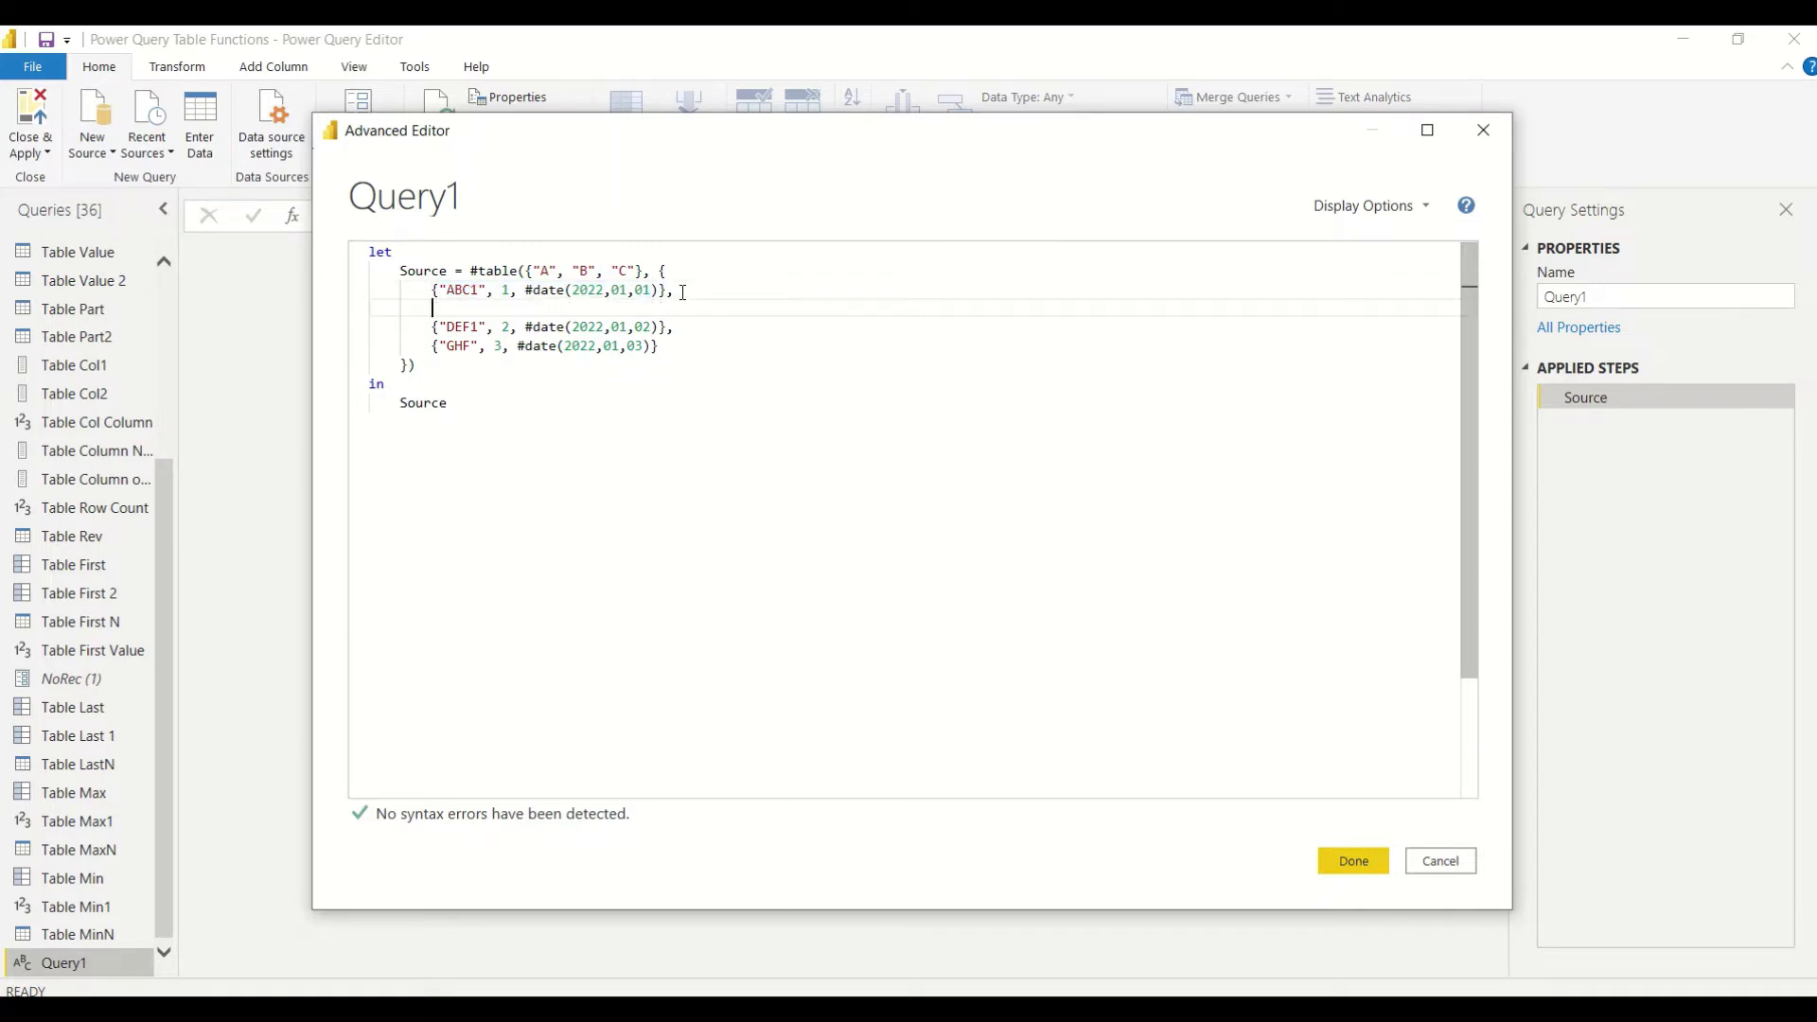
key(ctrl+v)
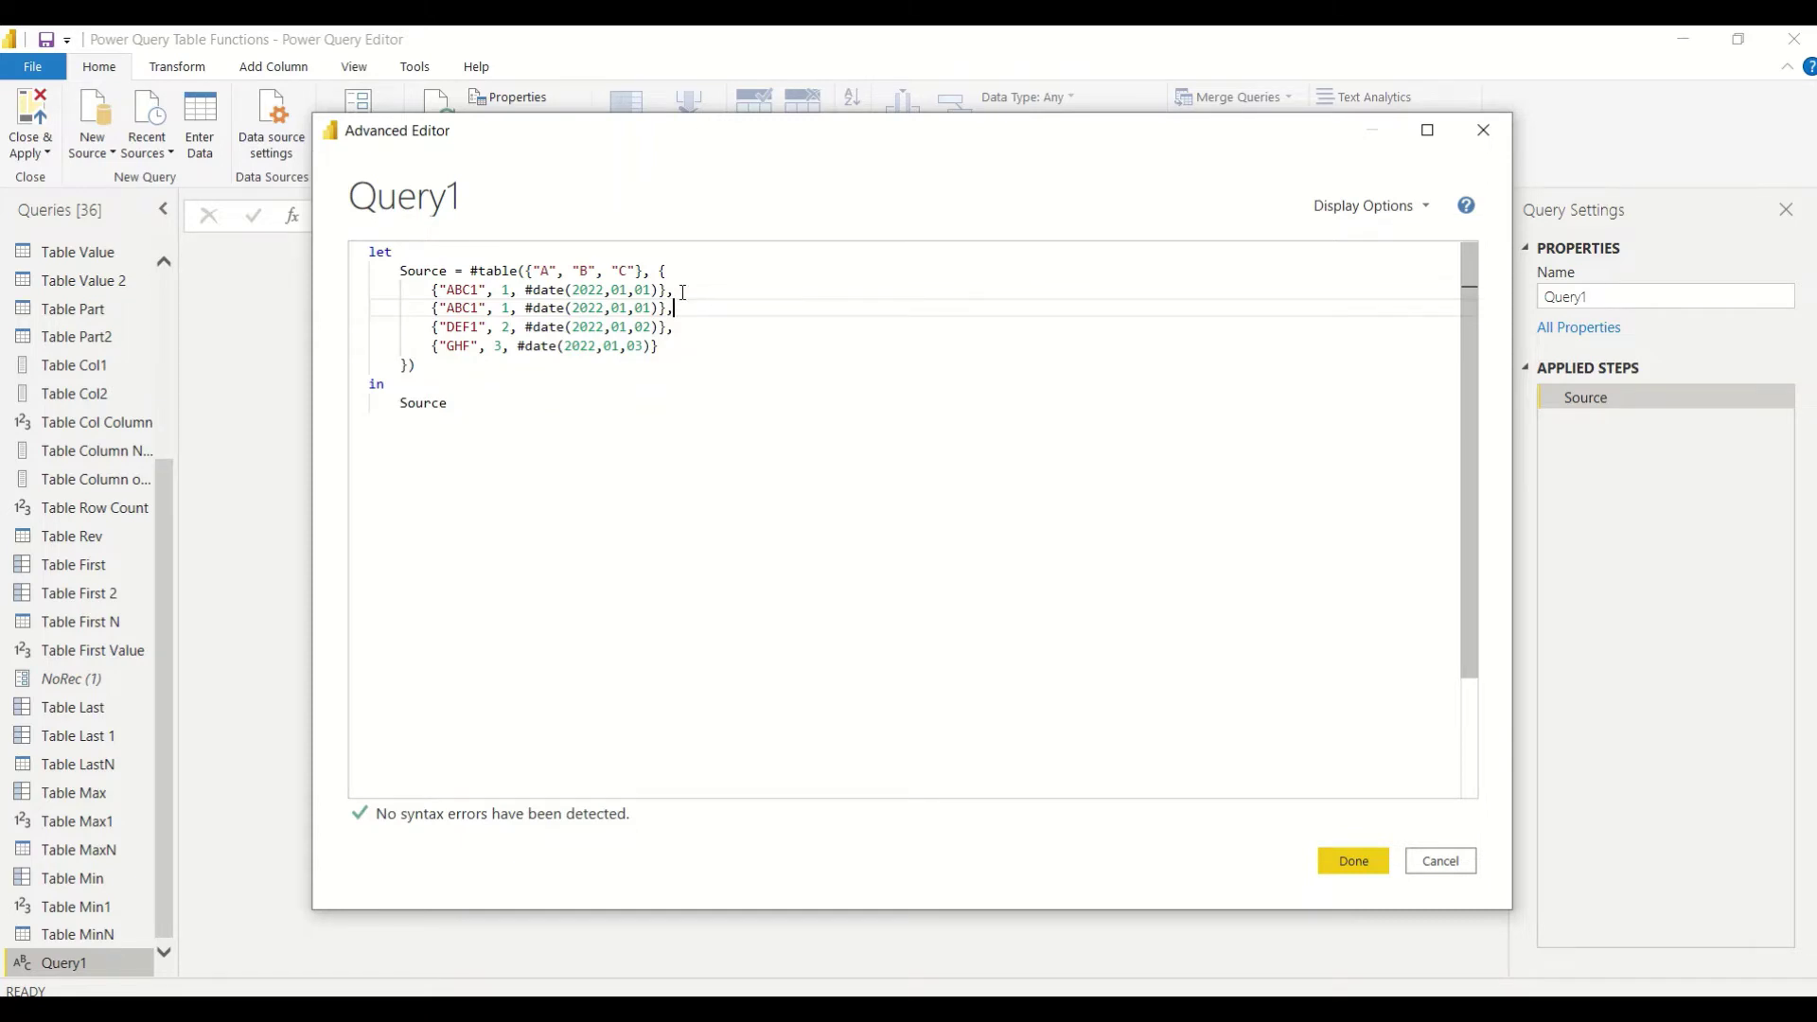
key(Return)
key(ctrl+v)
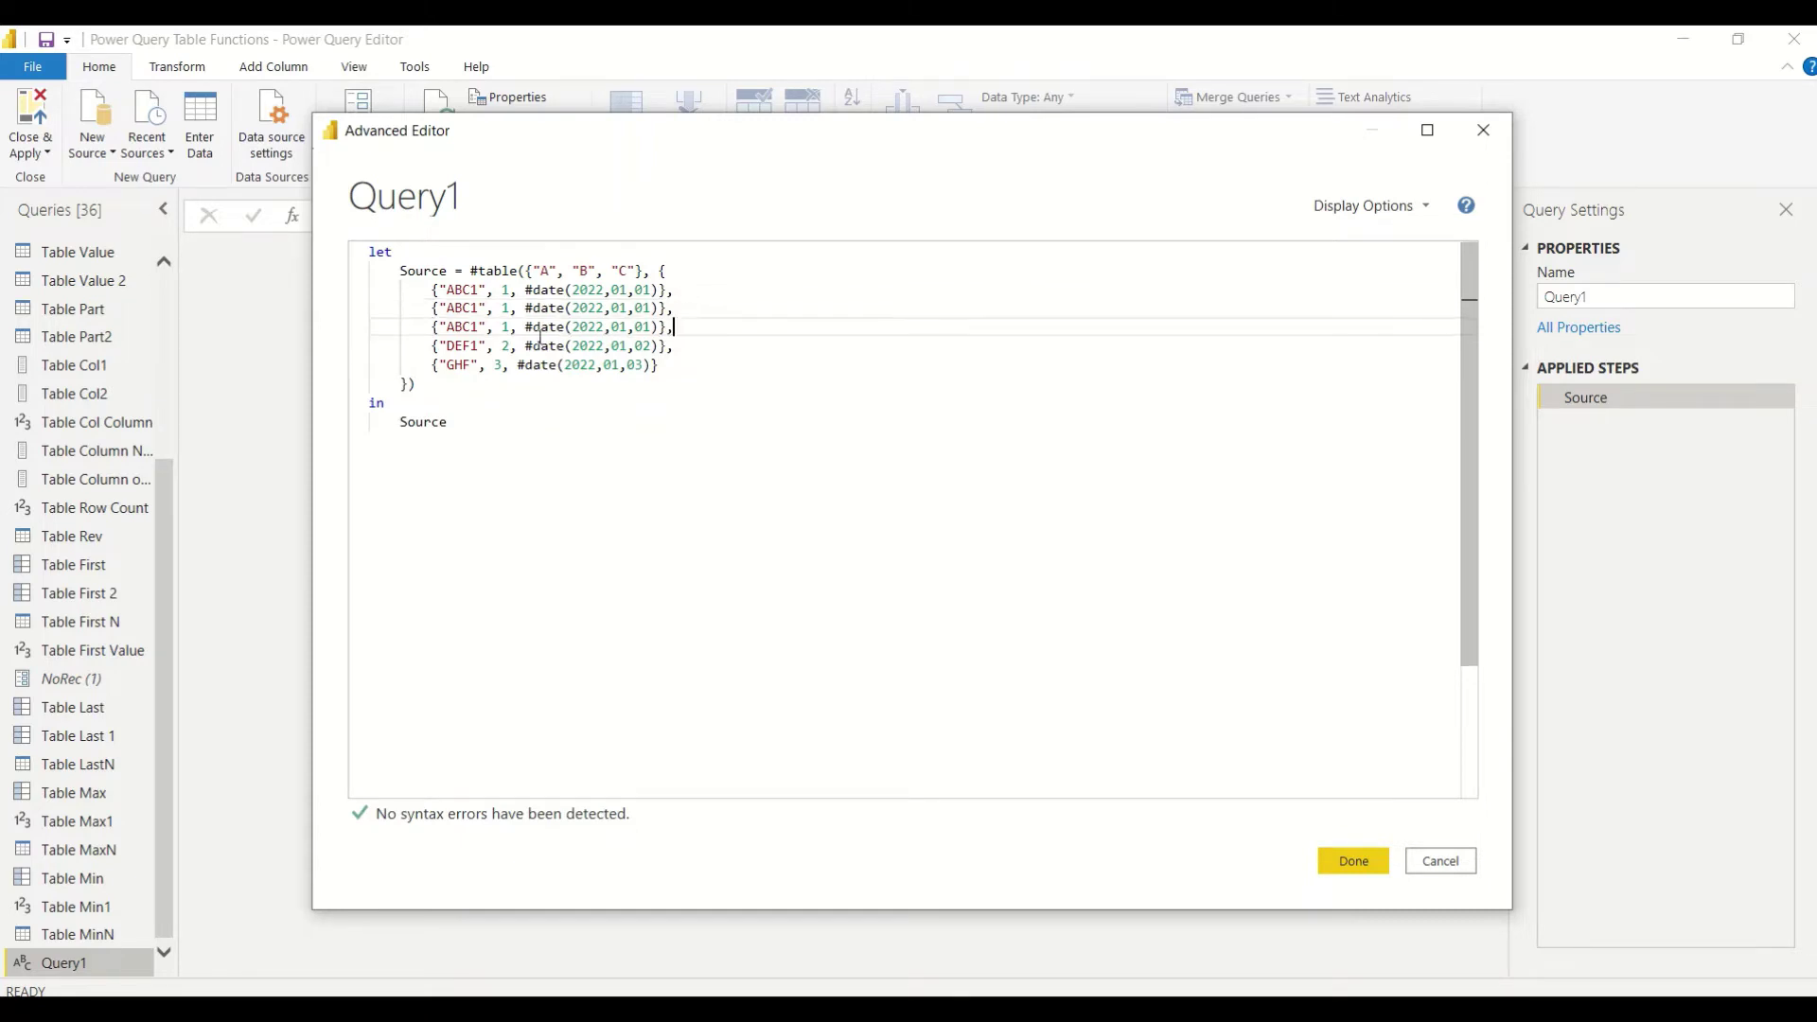
Step: Shorten the third ABC1 row to ABC and duplicate that ABC line
click(479, 327)
key(BackSpace)
drag(678, 324, 434, 329)
key(ctrl+c)
click(676, 327)
key(Return)
key(ctrl+v)
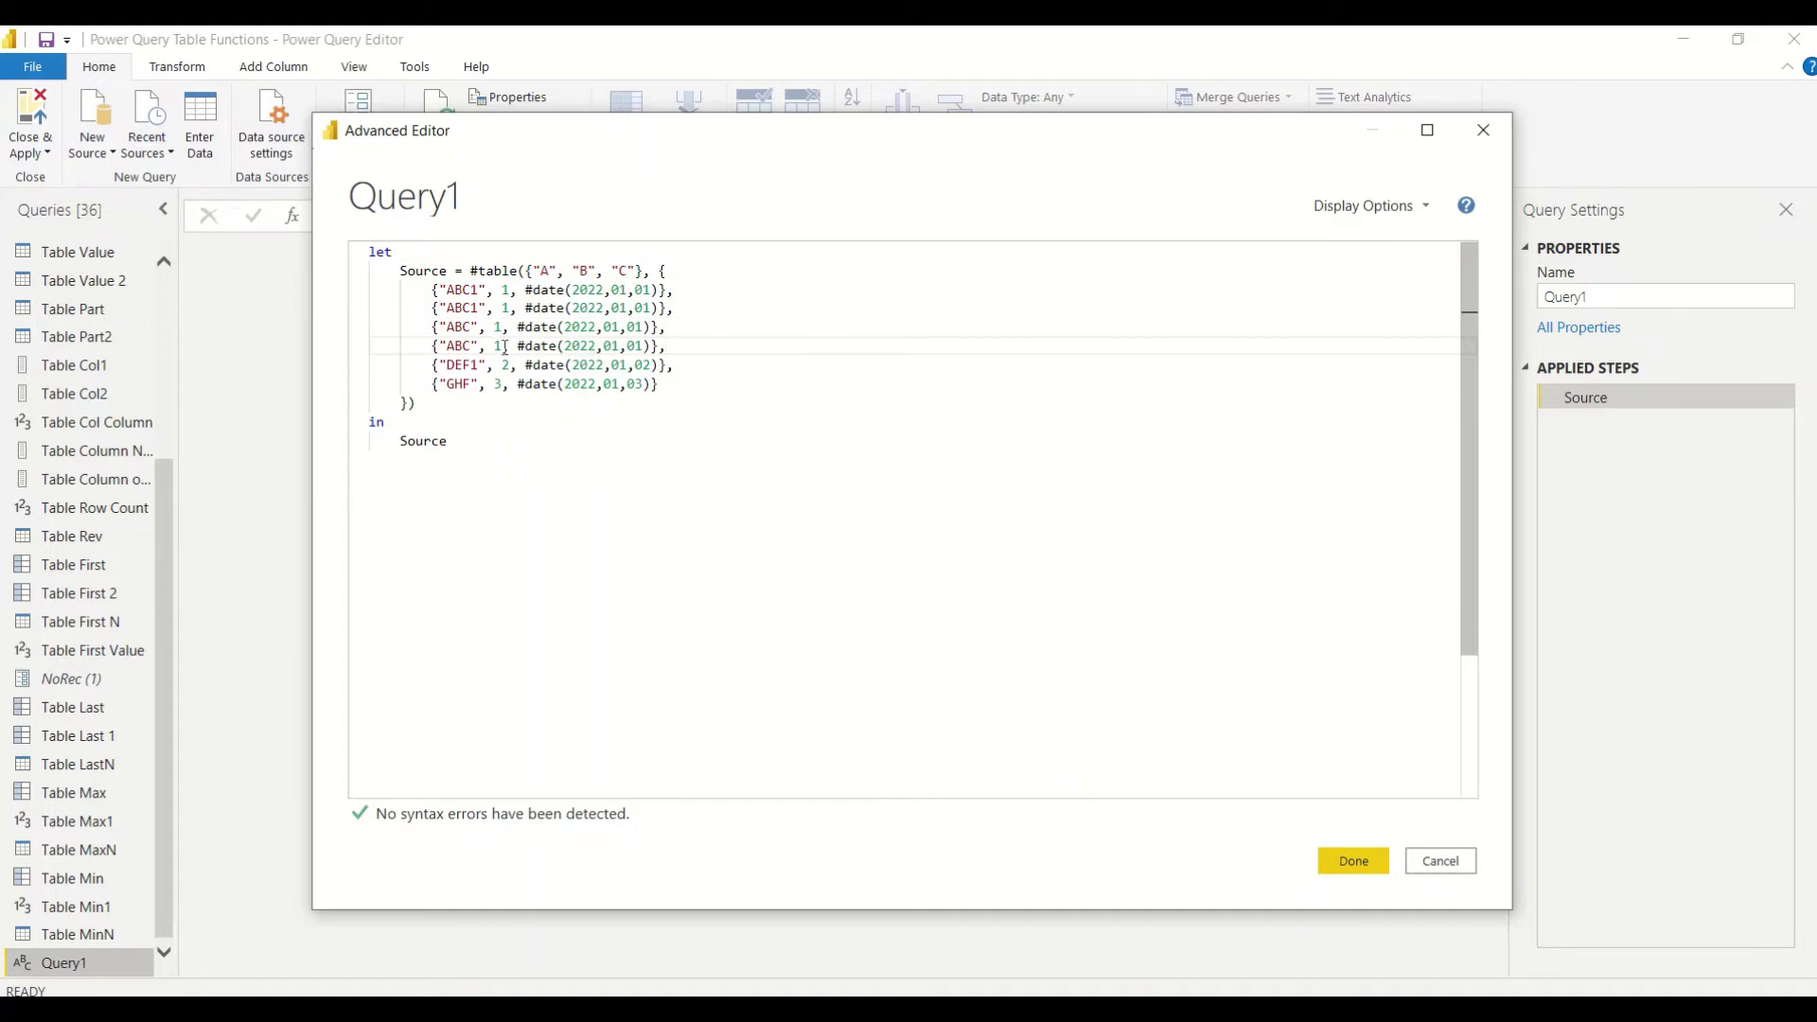
Step: Change the duplicate ABC row's month to 02 and apply Query1's six-row code
double_click(613, 346)
text(02)
mouse_move(423, 308)
mouse_down()
mouse_move(671, 313)
mouse_move(694, 336)
mouse_move(434, 367)
mouse_move(433, 331)
mouse_up()
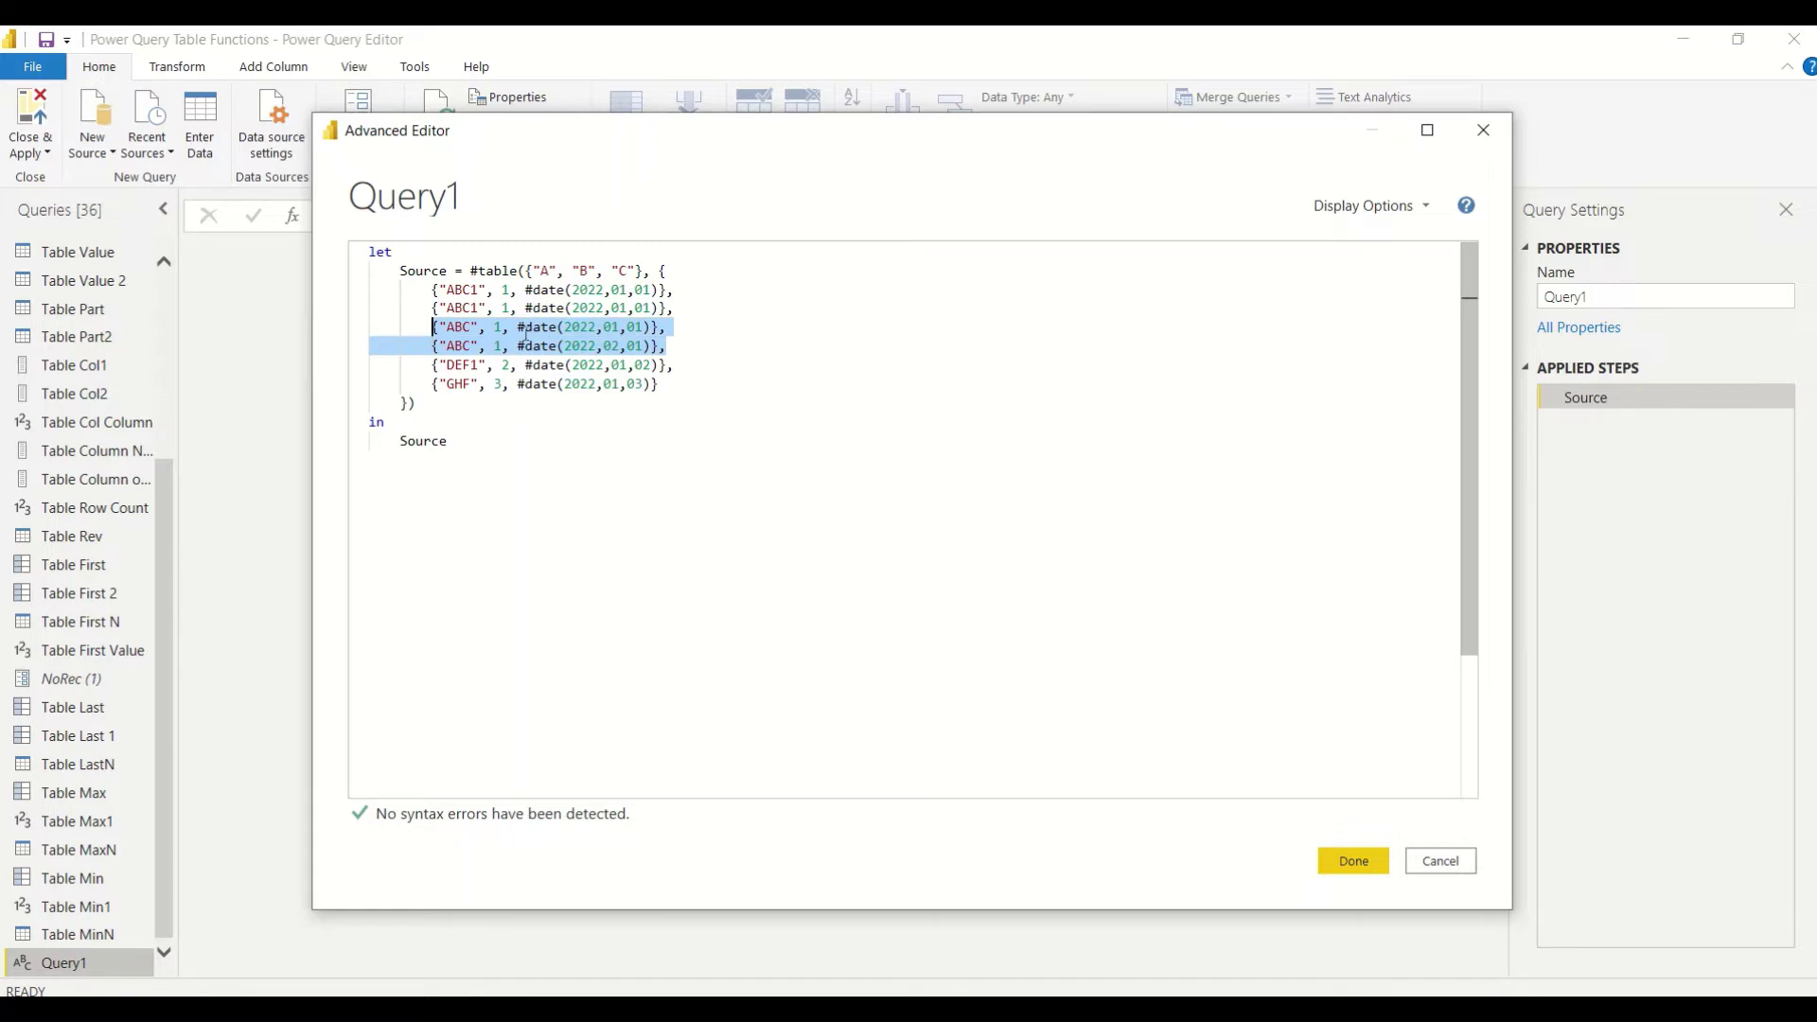
click(575, 329)
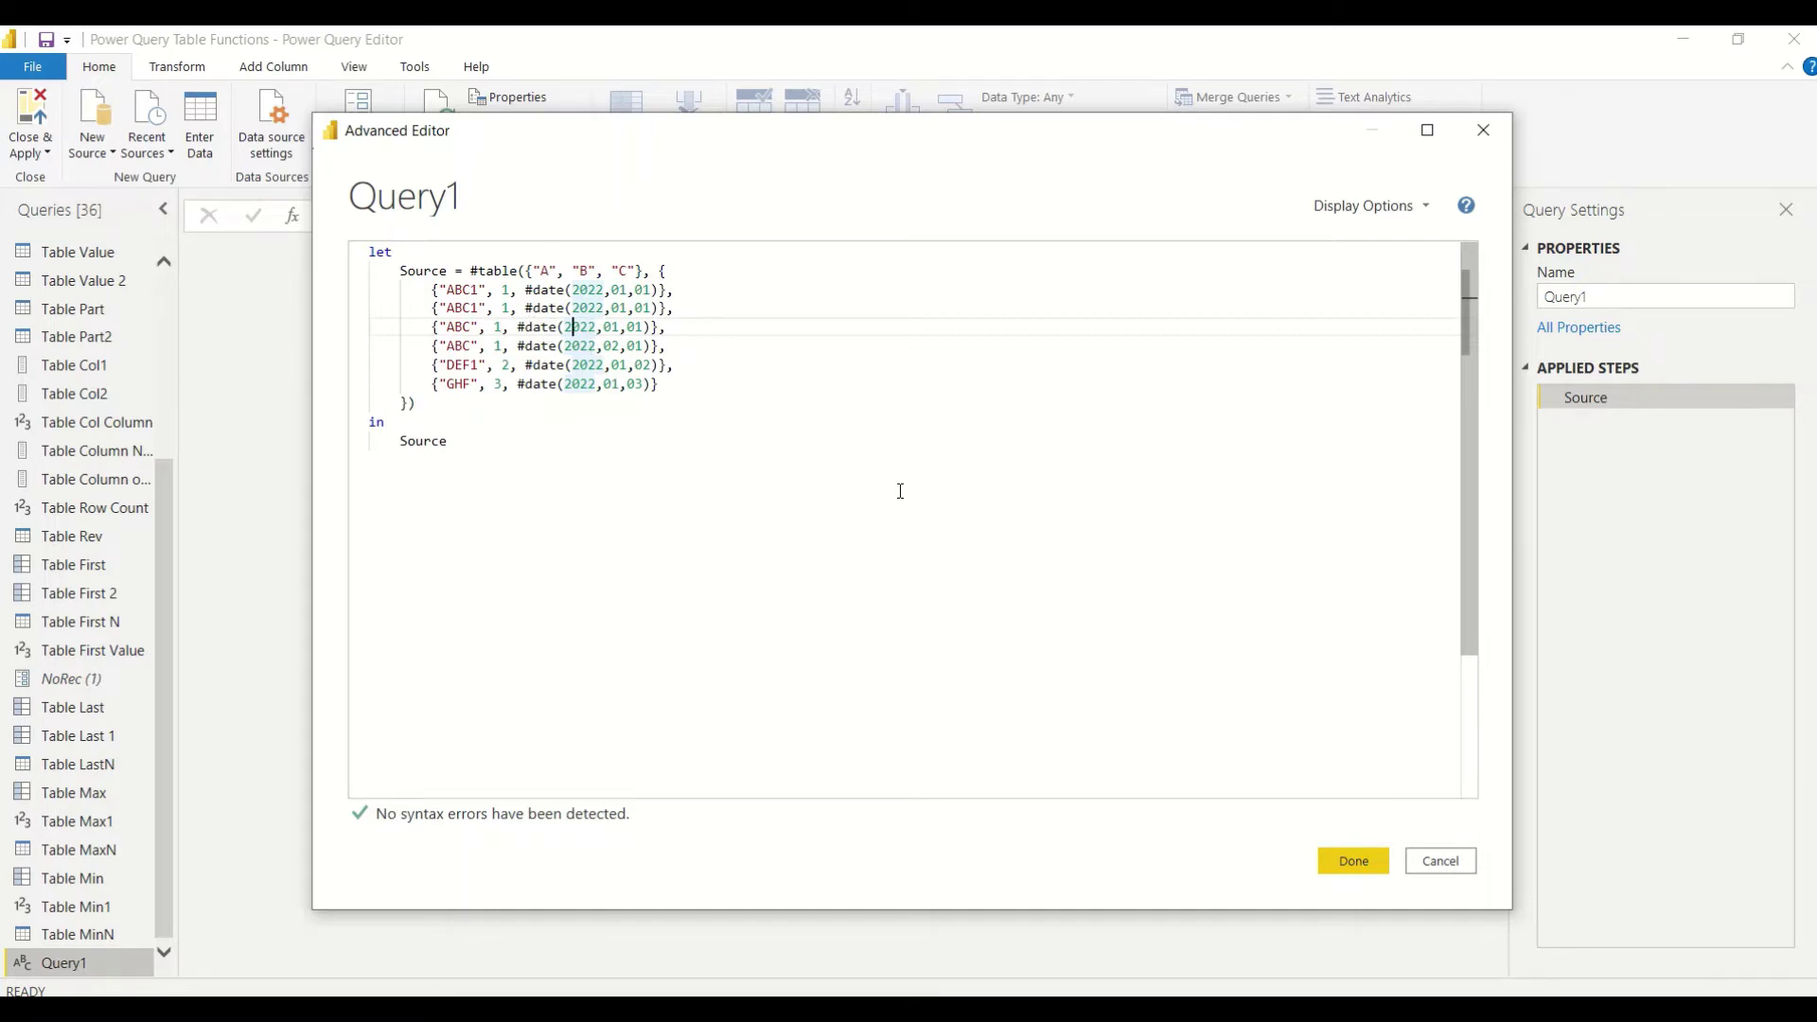
click(1351, 864)
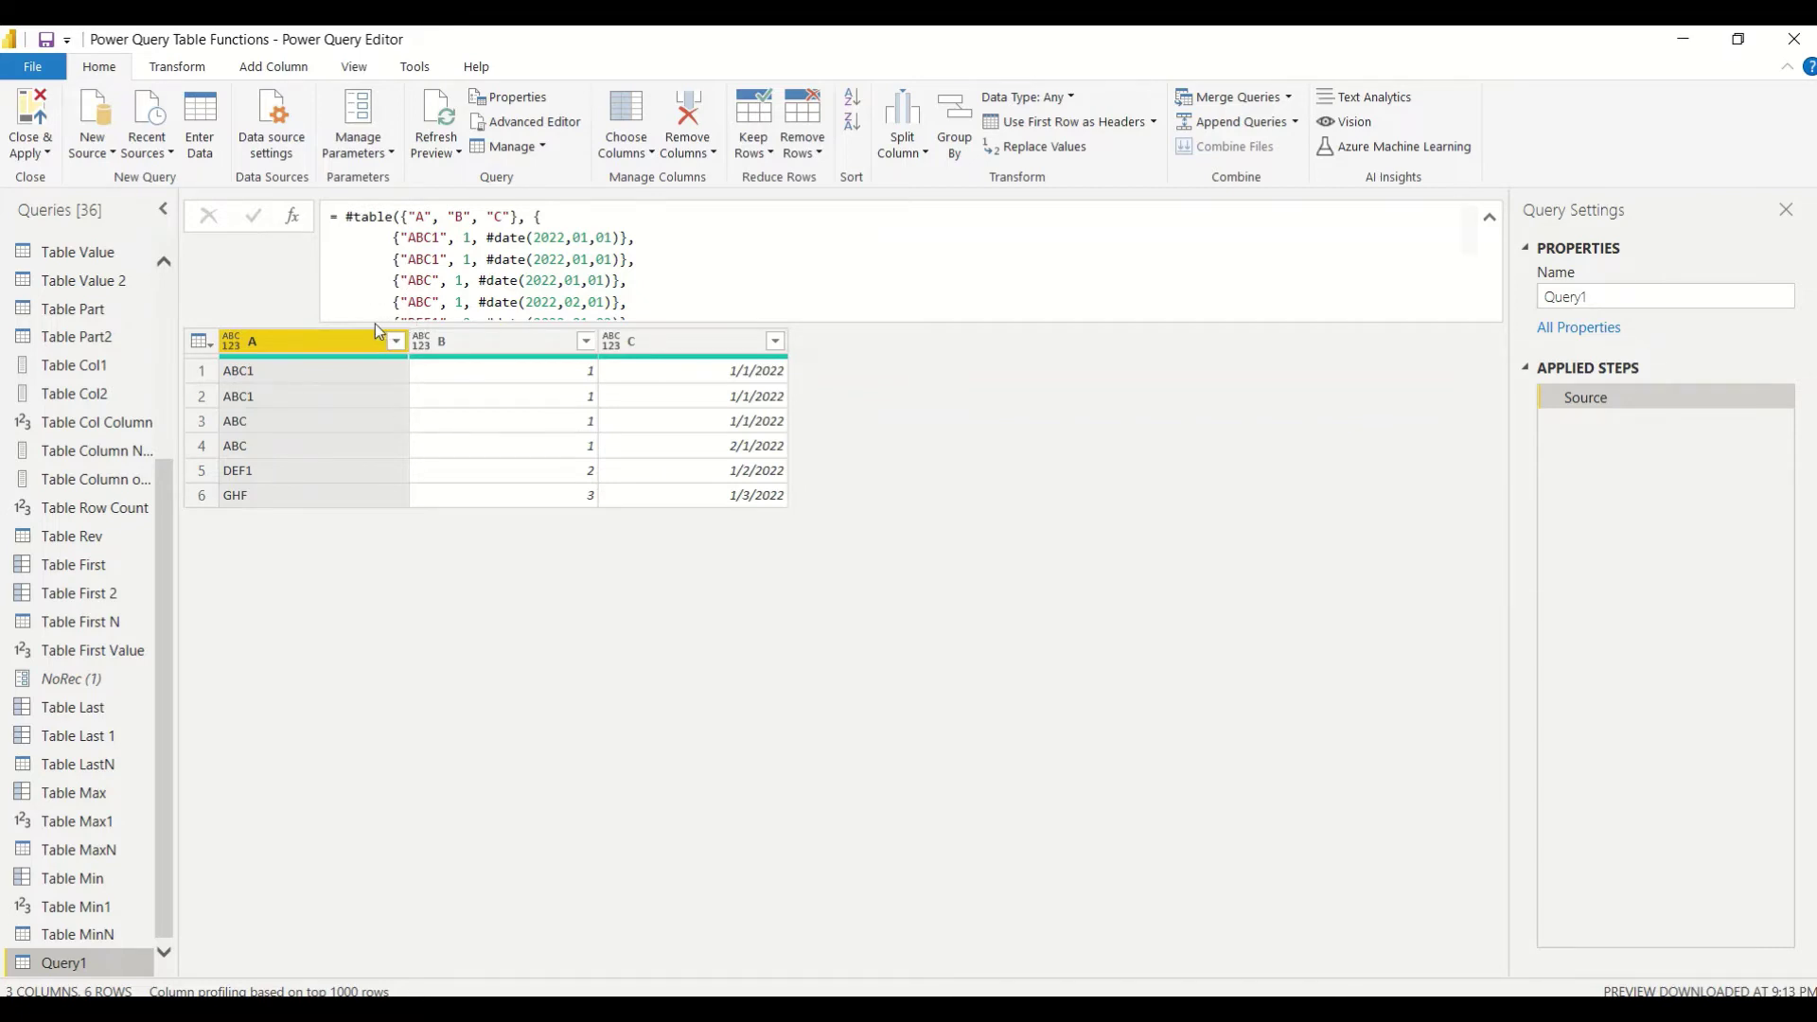
Step: Wrap Query1's #table formula in Table.Distinct( ), dropping the duplicate ABC1 row to leave 5 rows
click(347, 217)
text(Table.)
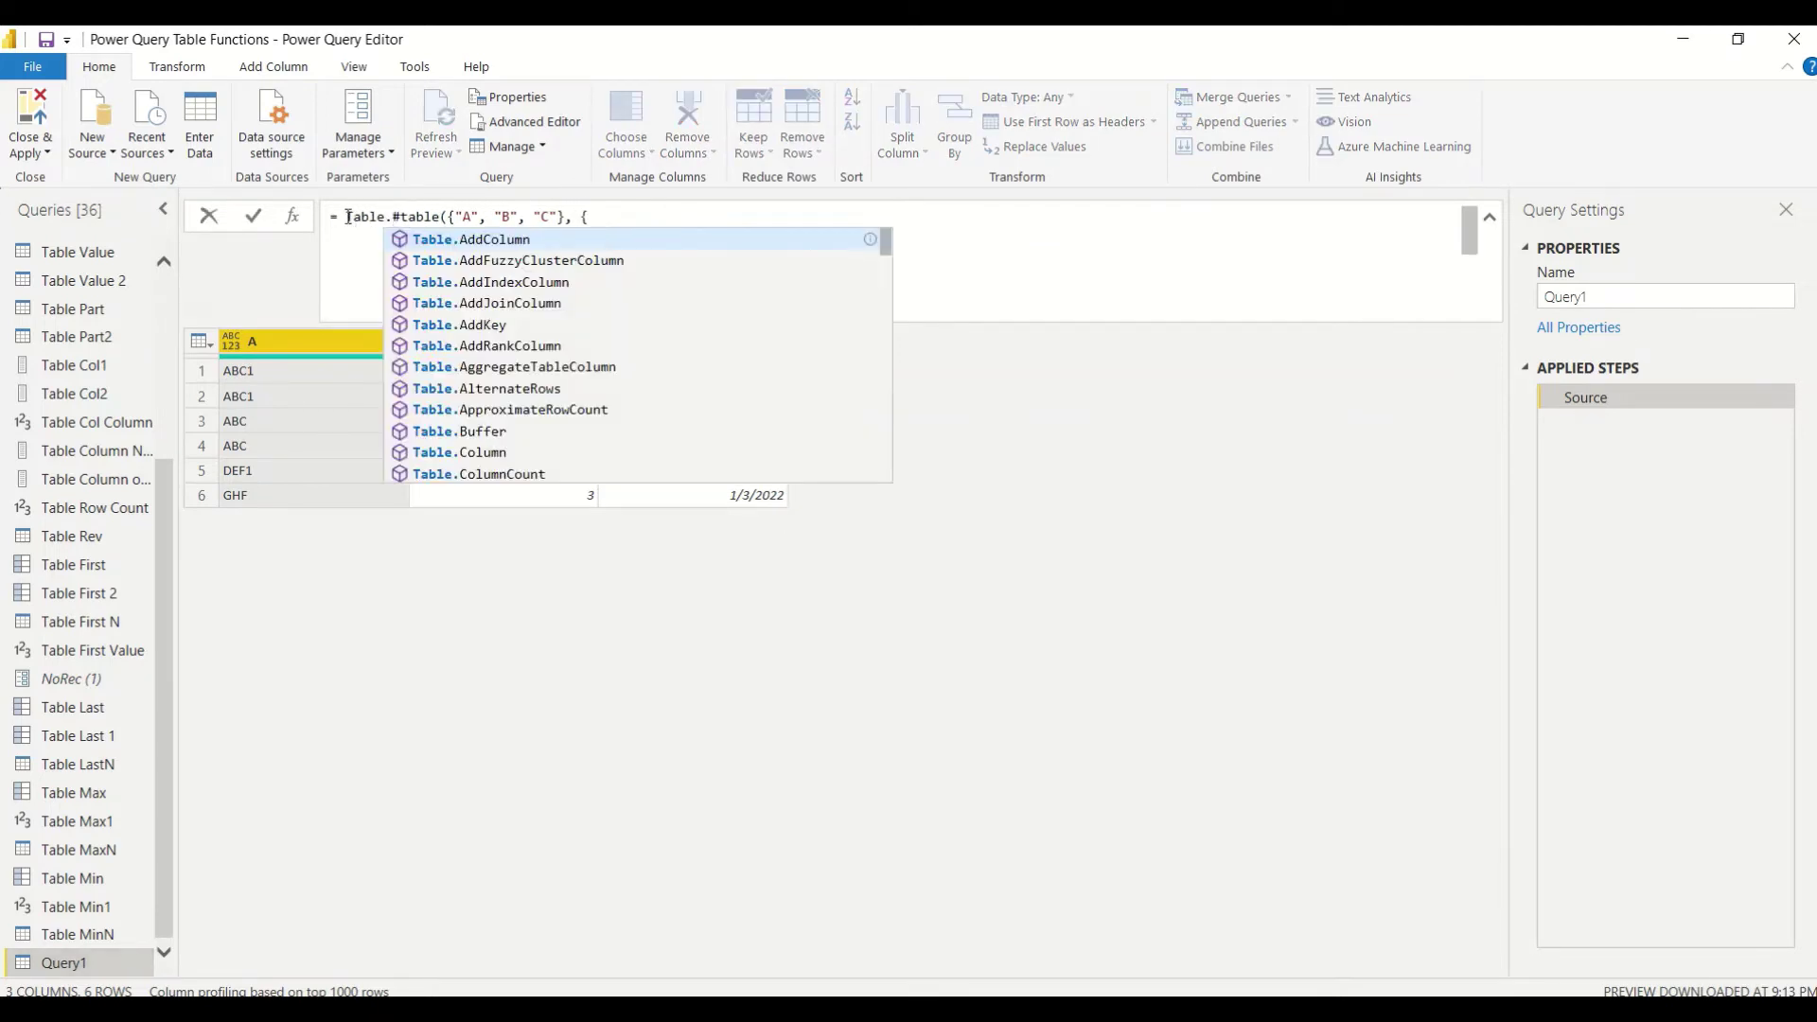
text(Dis)
key(Tab)
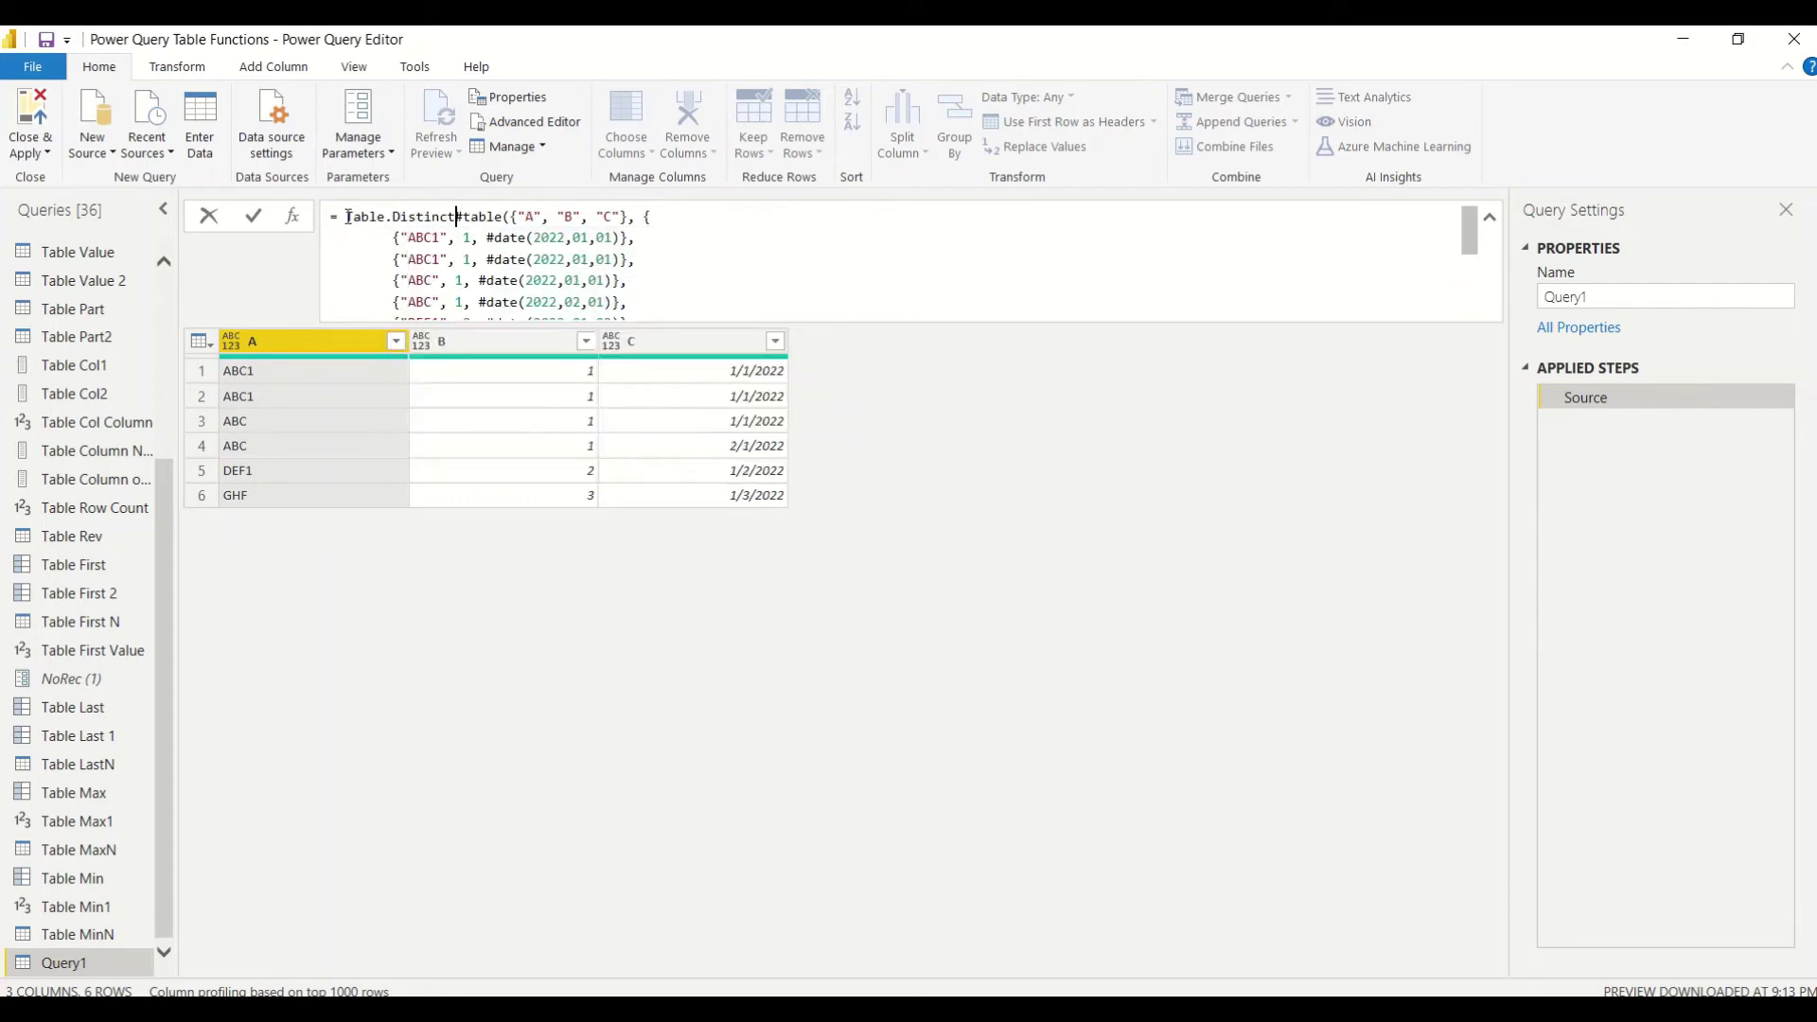
text(()
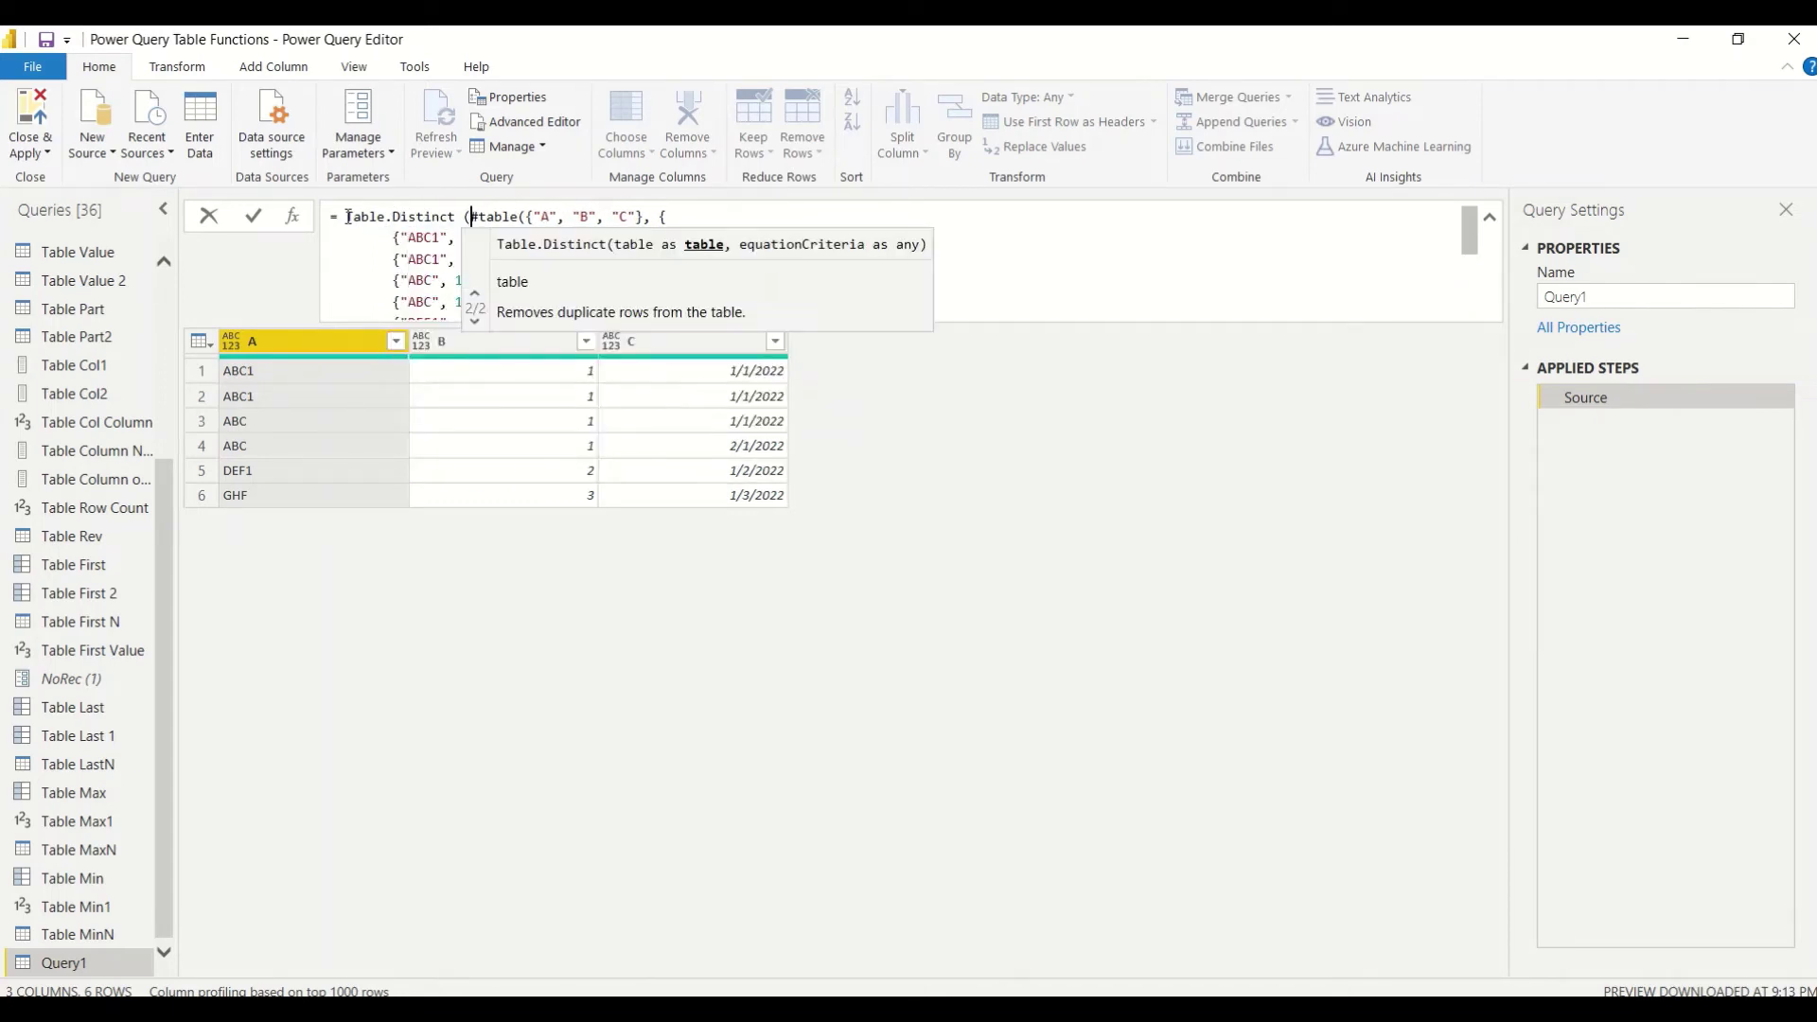
click(983, 264)
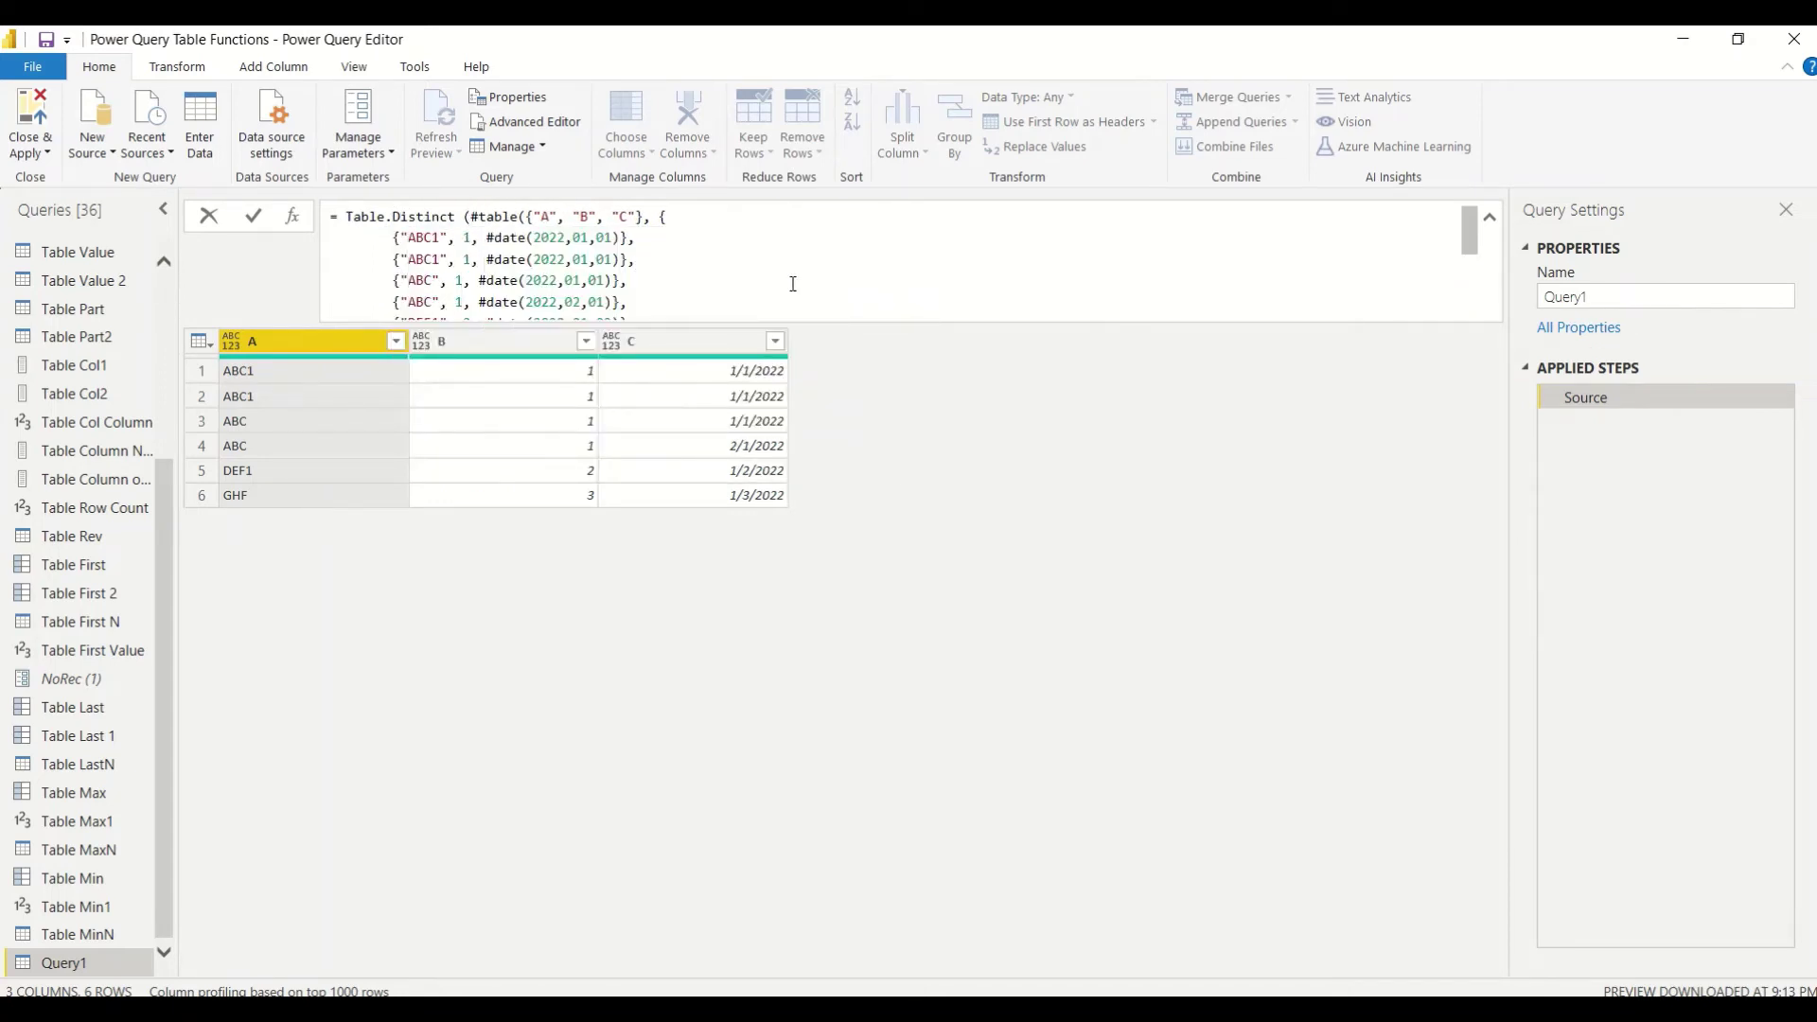
scroll(518, 303, down, 2)
click(417, 261)
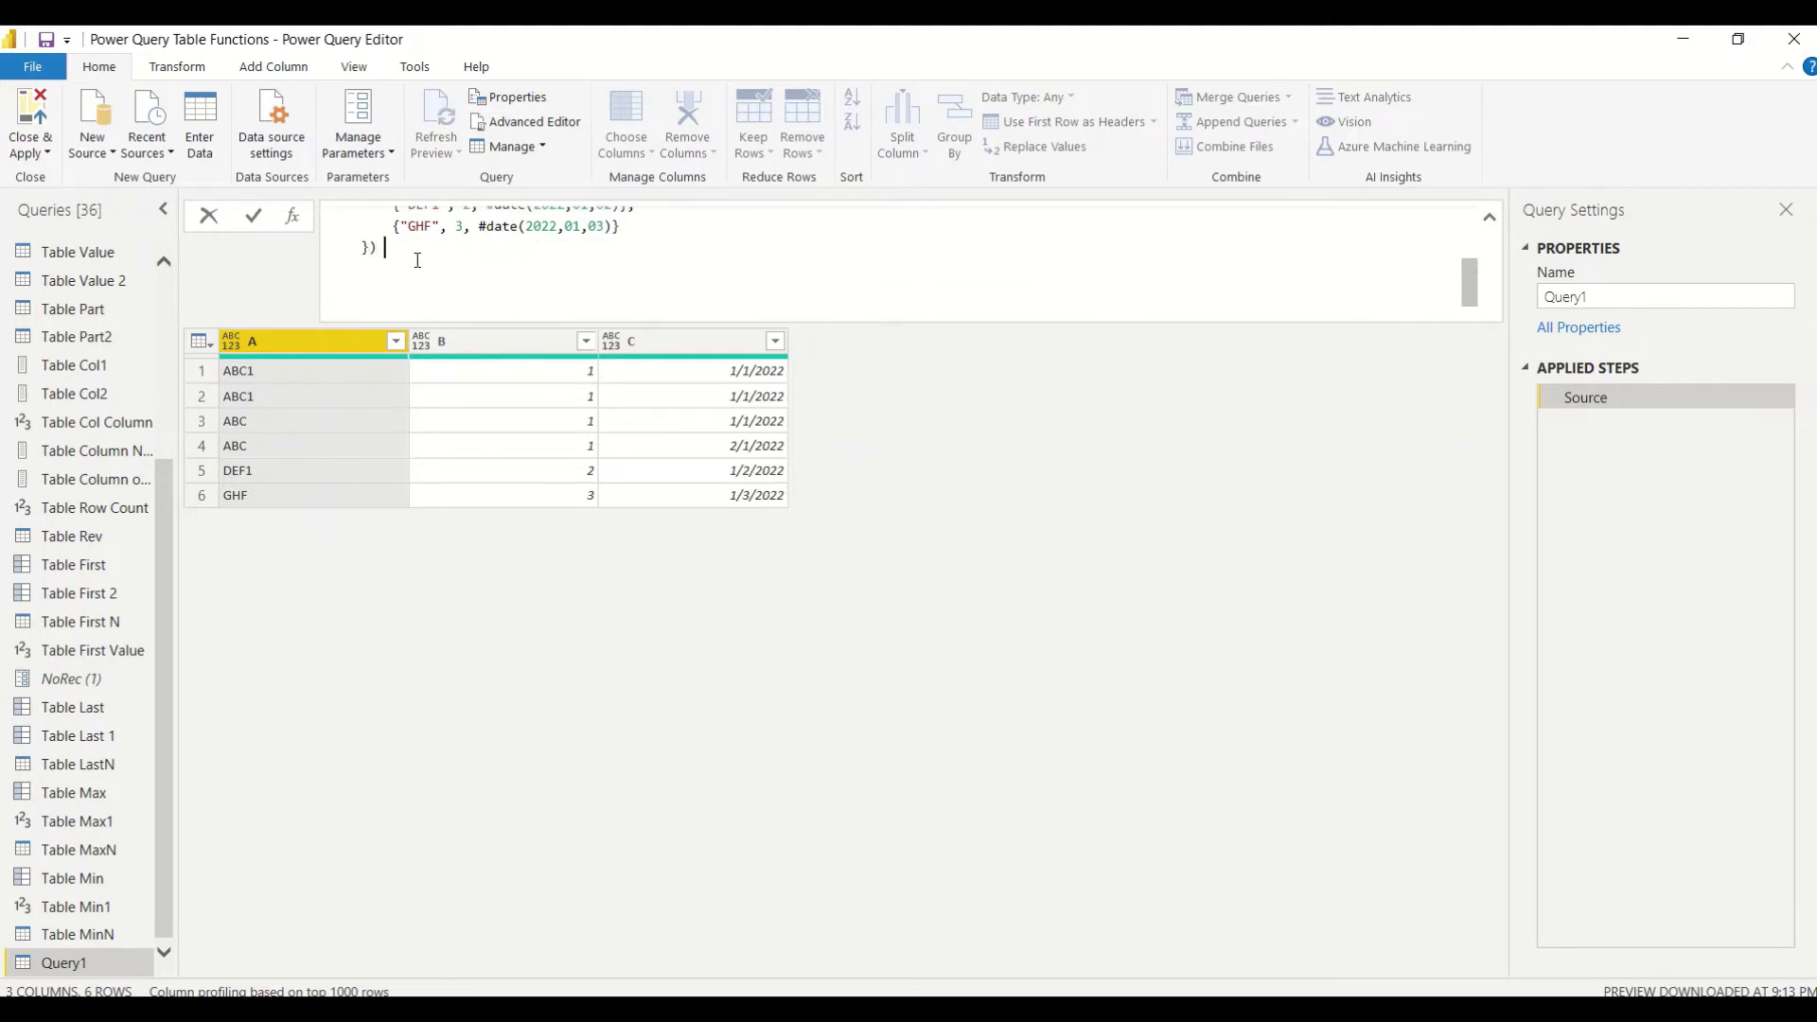
text())
key(Return)
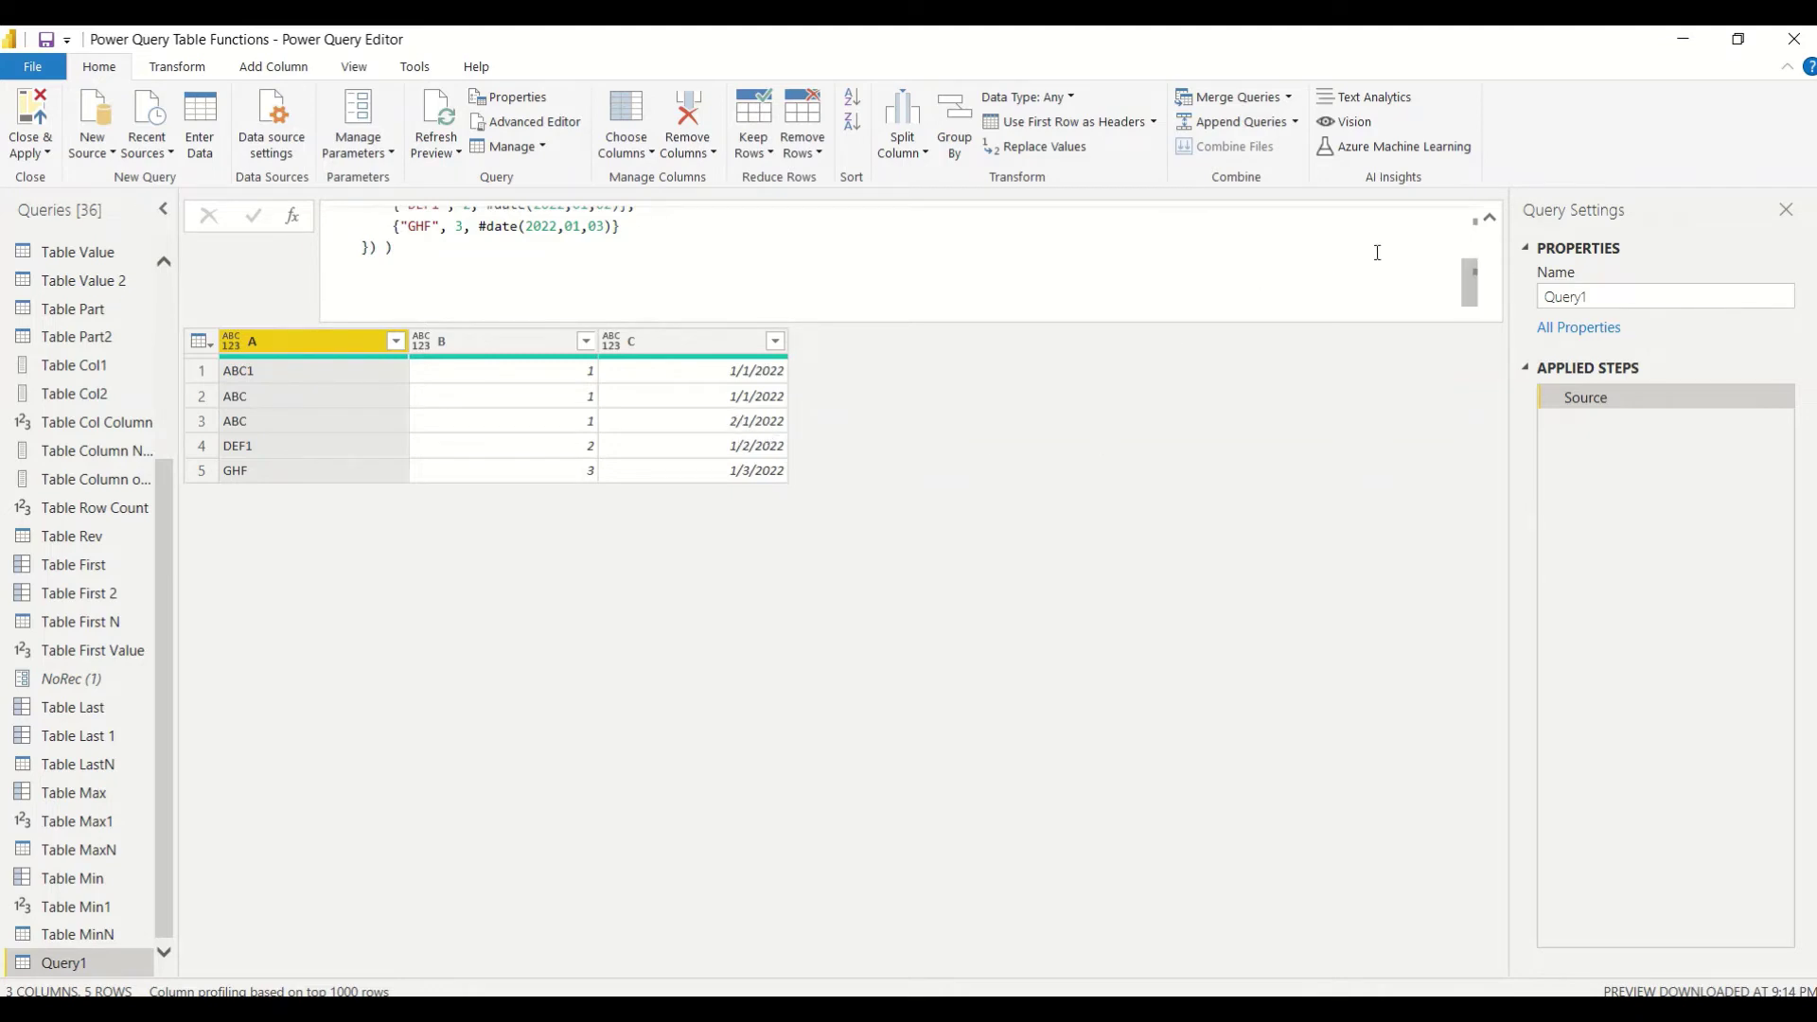
scroll(1472, 244, up, 1)
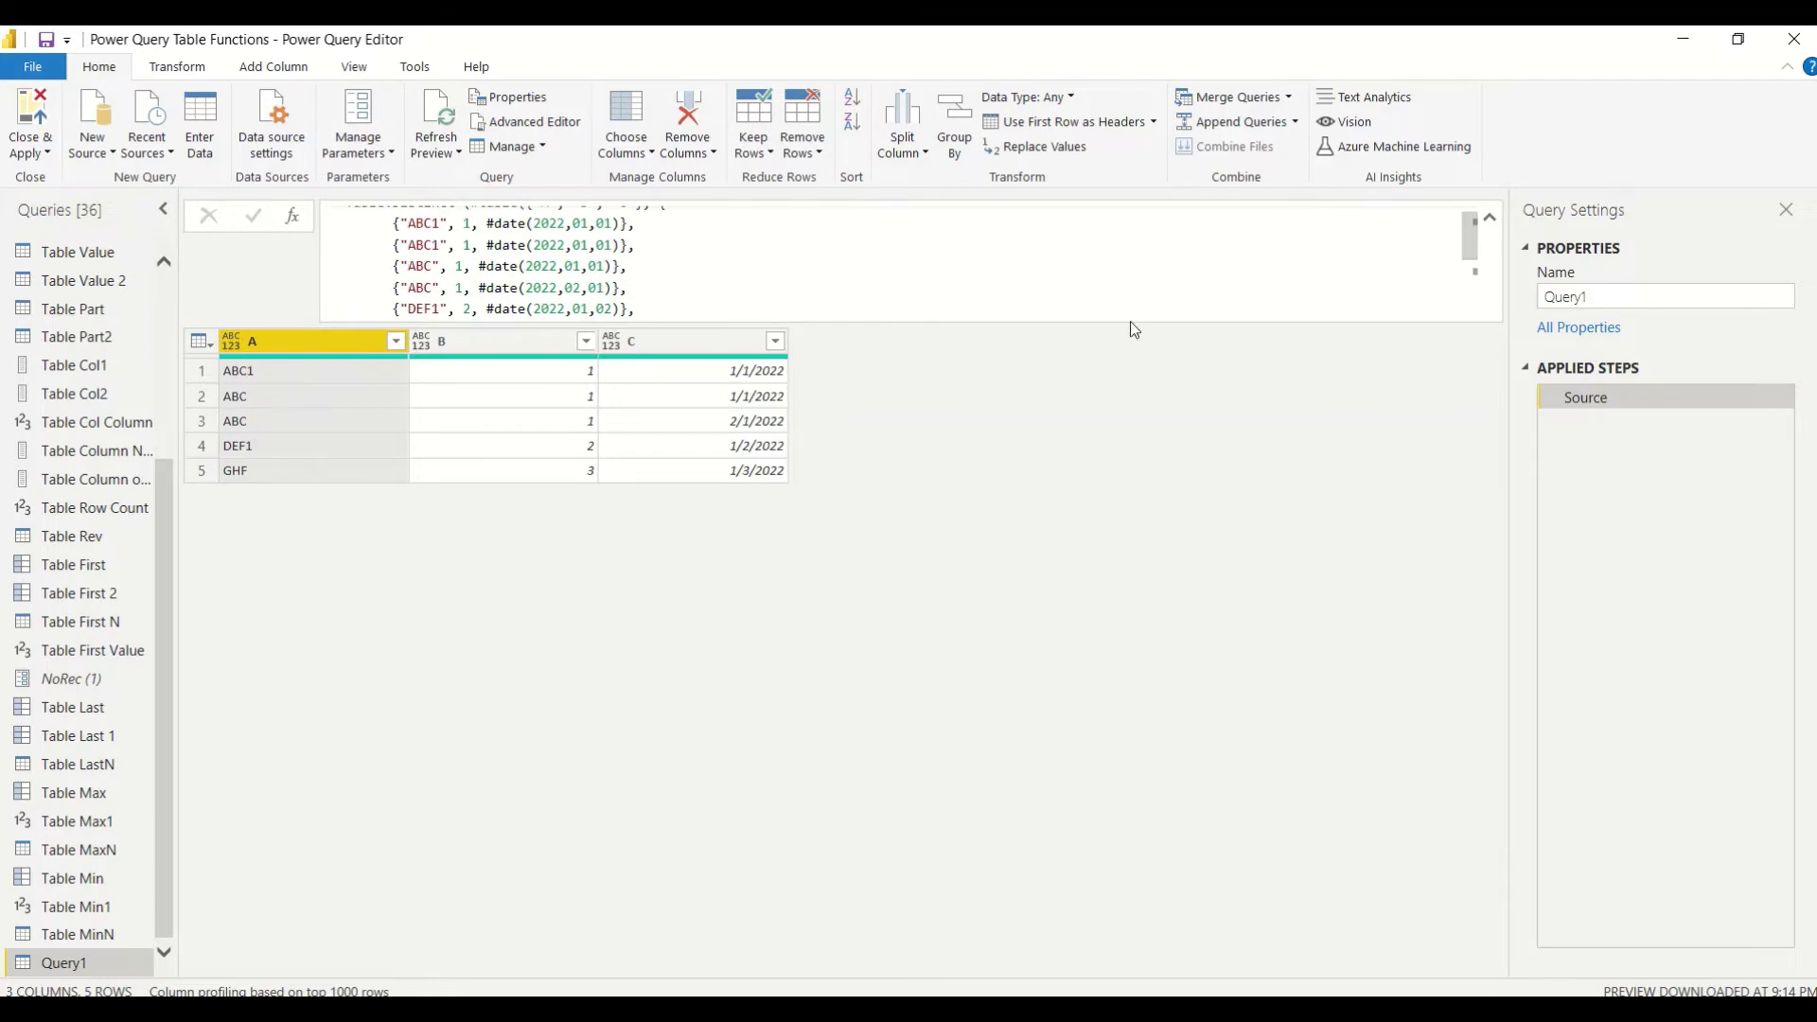
drag(1129, 320, 1130, 398)
Step: Add "B" as Table.Distinct's criteria, reducing Query1 to ABC1, DEF1 and GHF
click(568, 309)
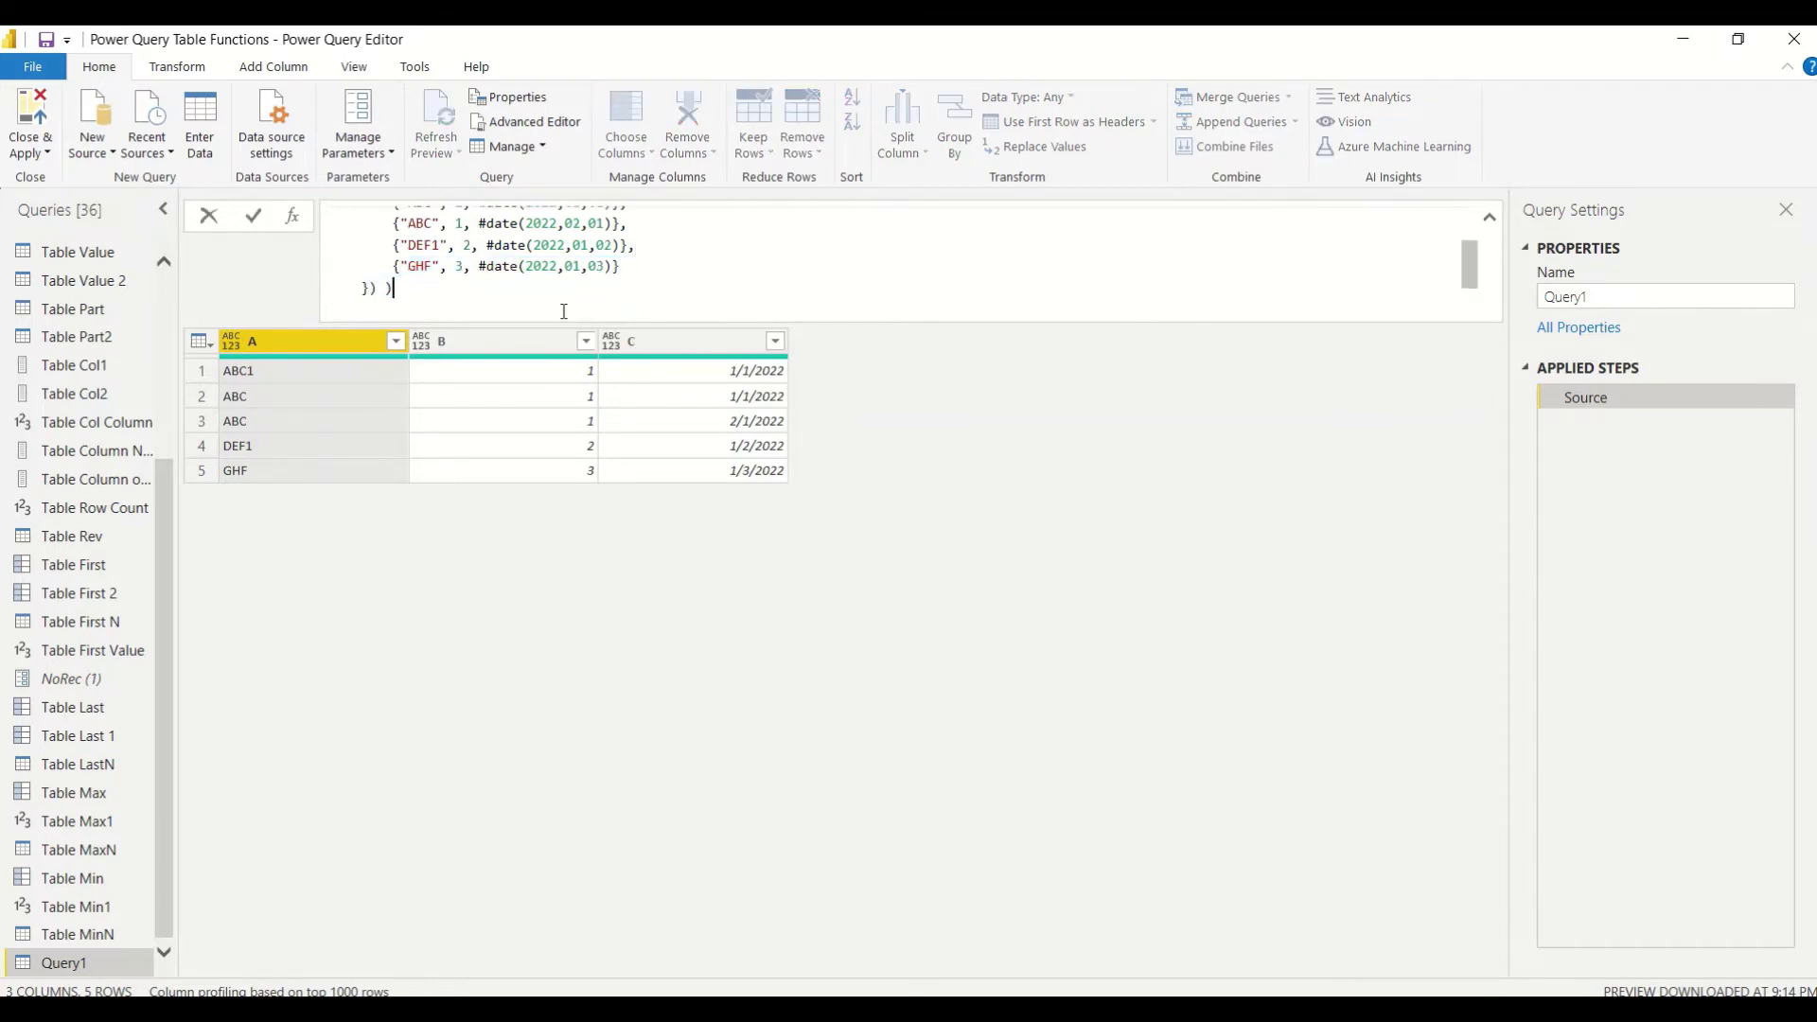
scroll(401, 305, up, 2)
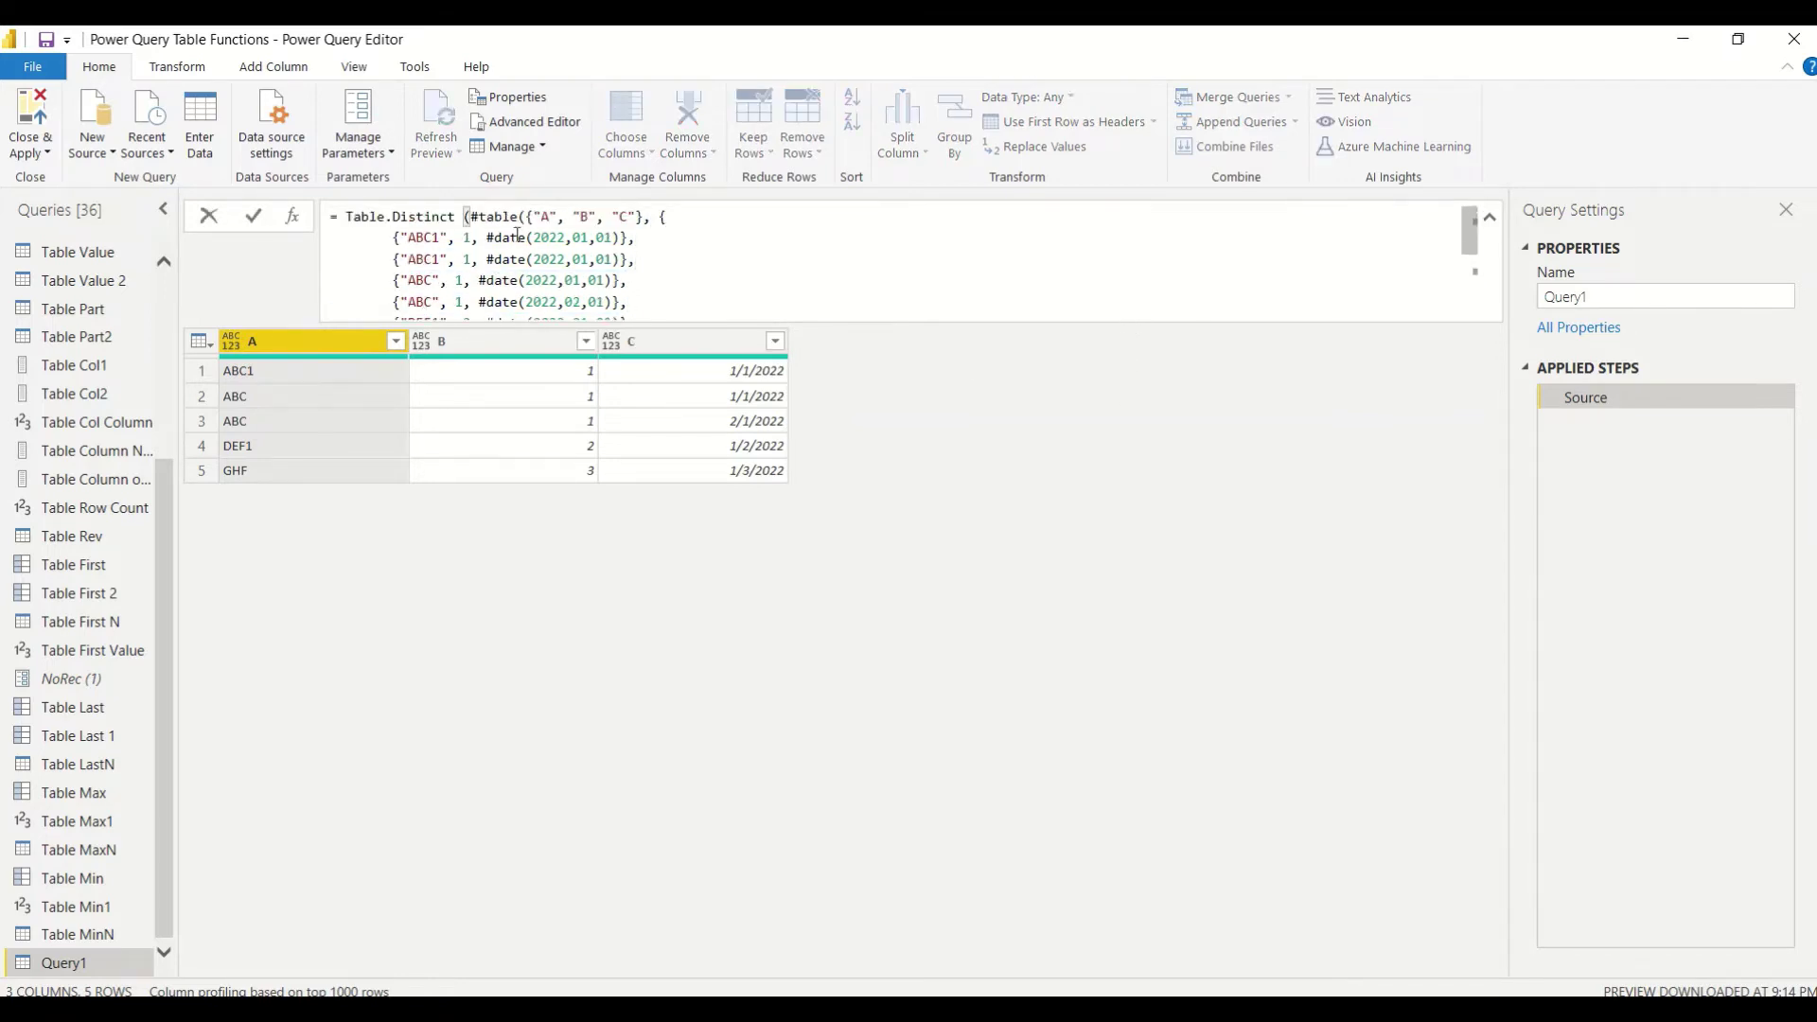
scroll(496, 282, down, 2)
click(373, 300)
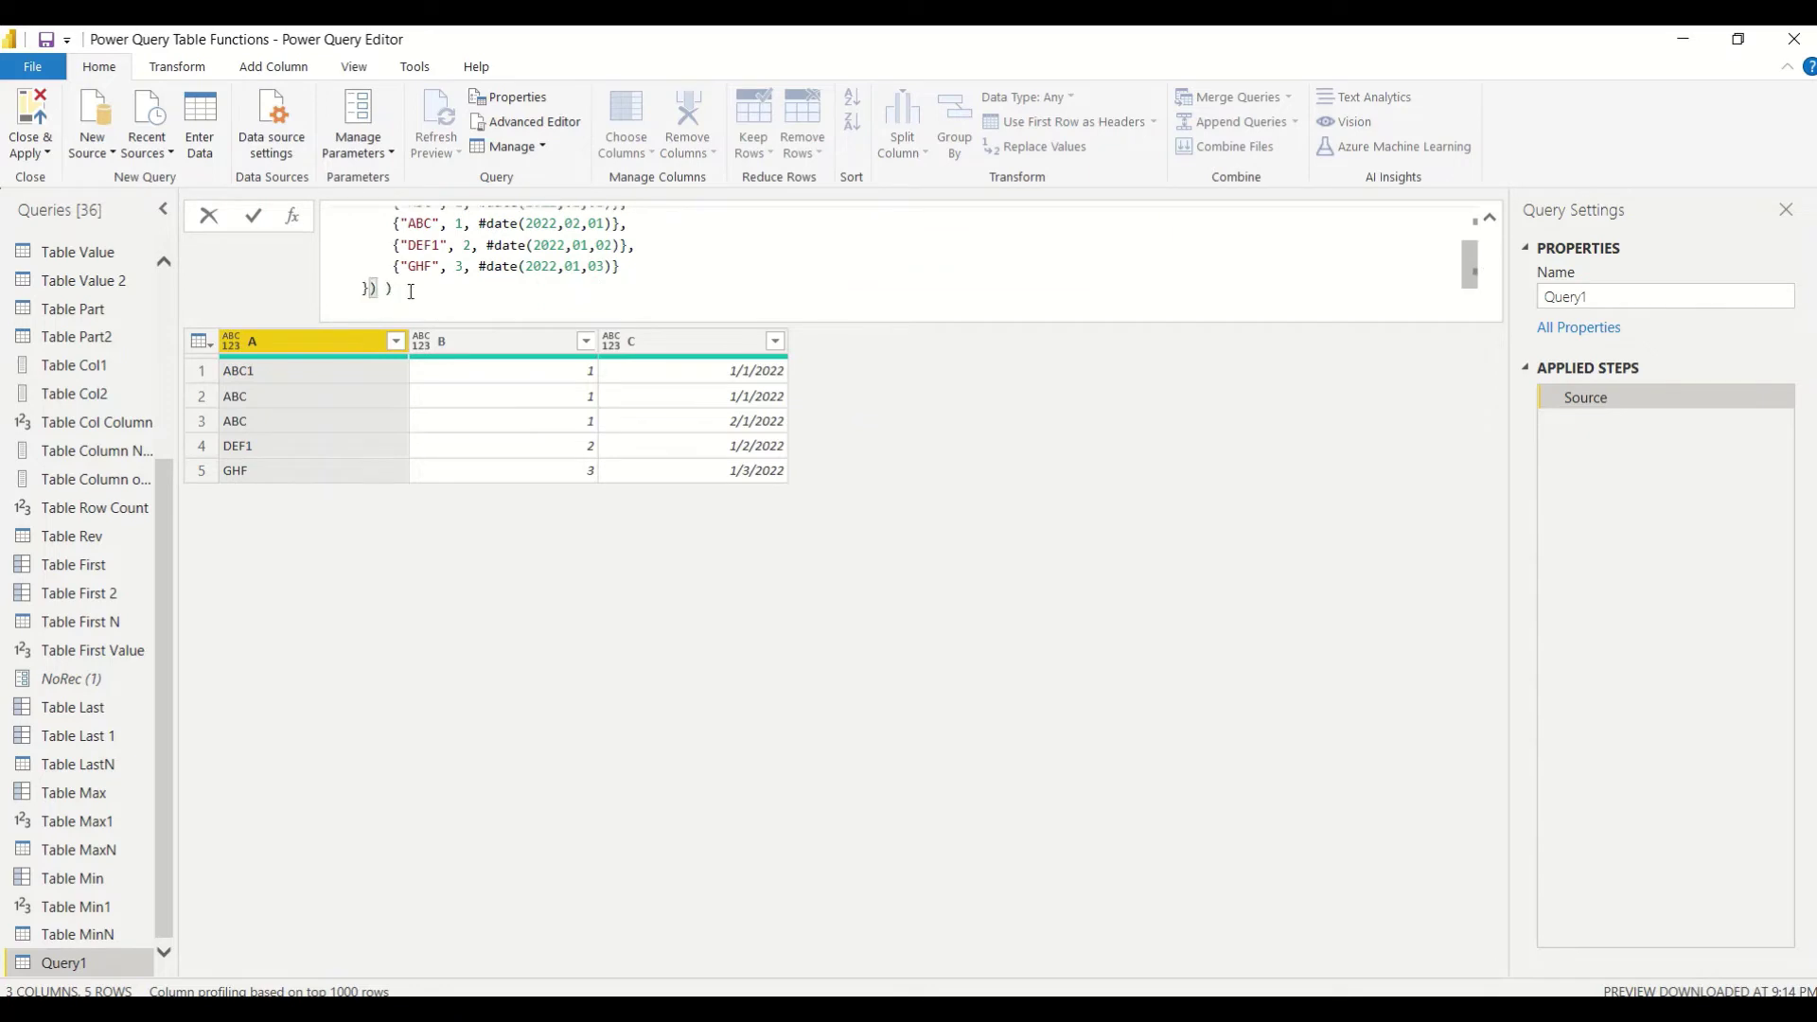
text(, ")
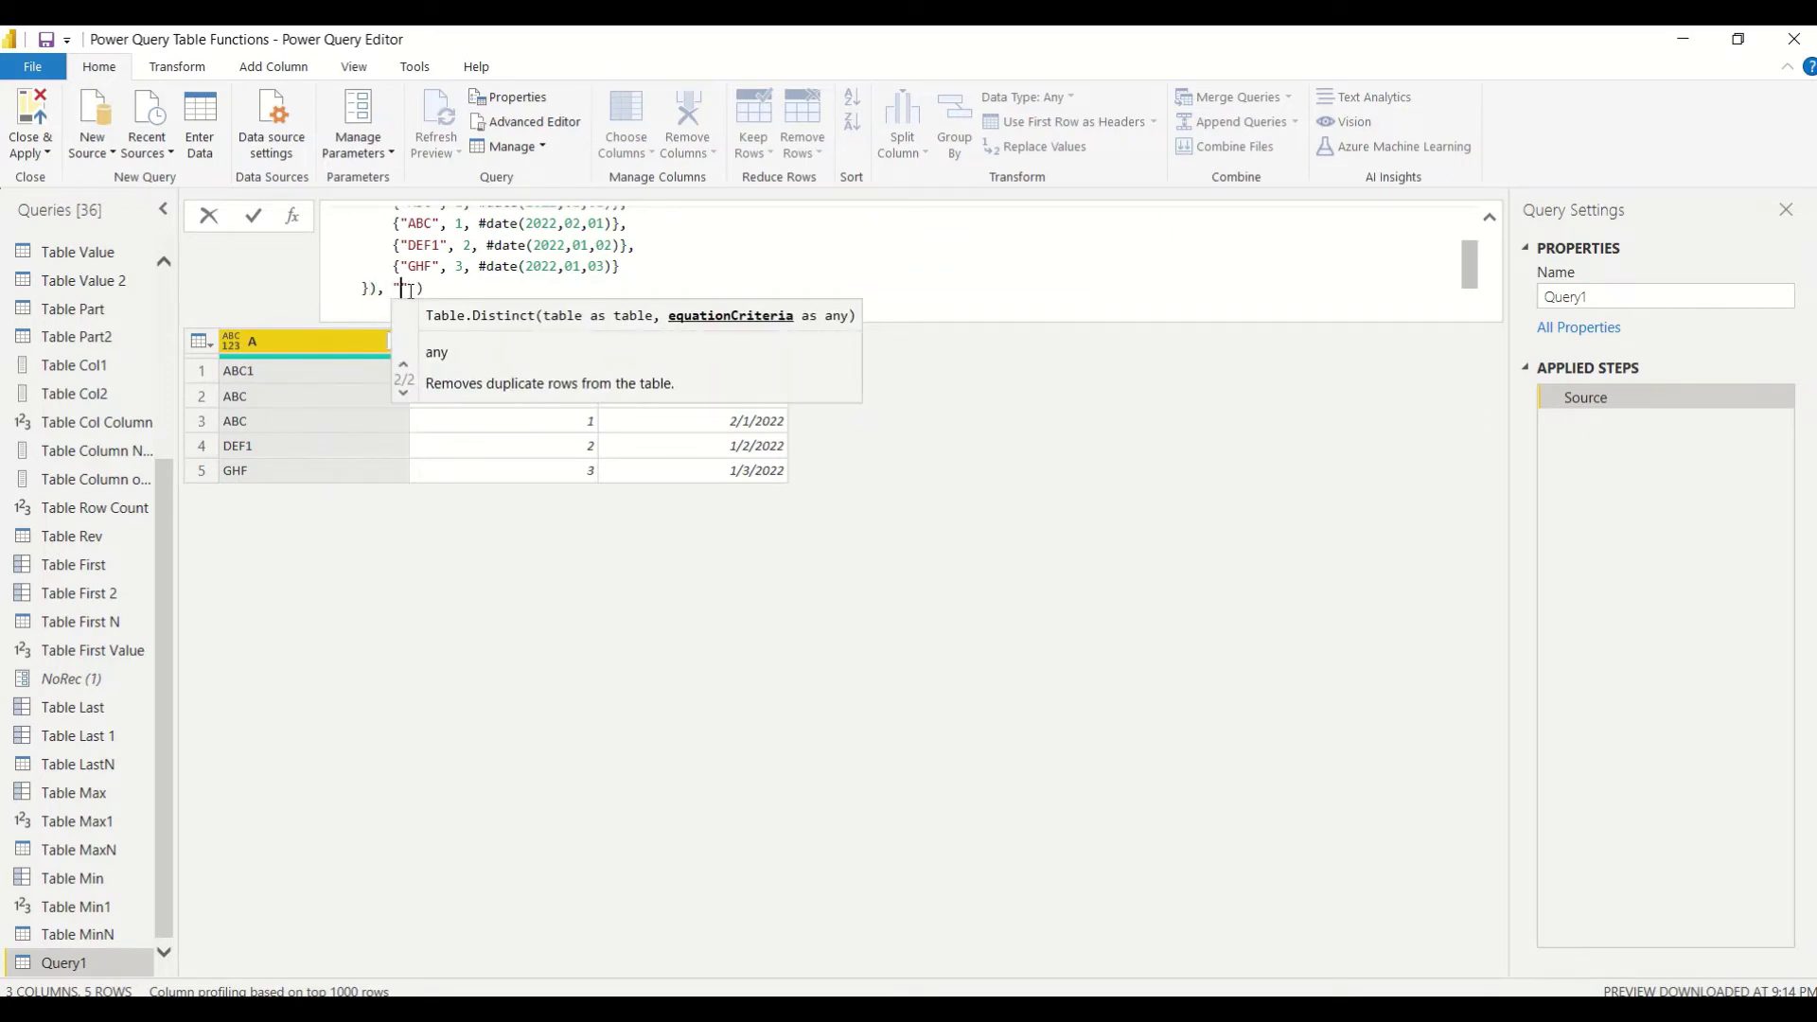
text(B)
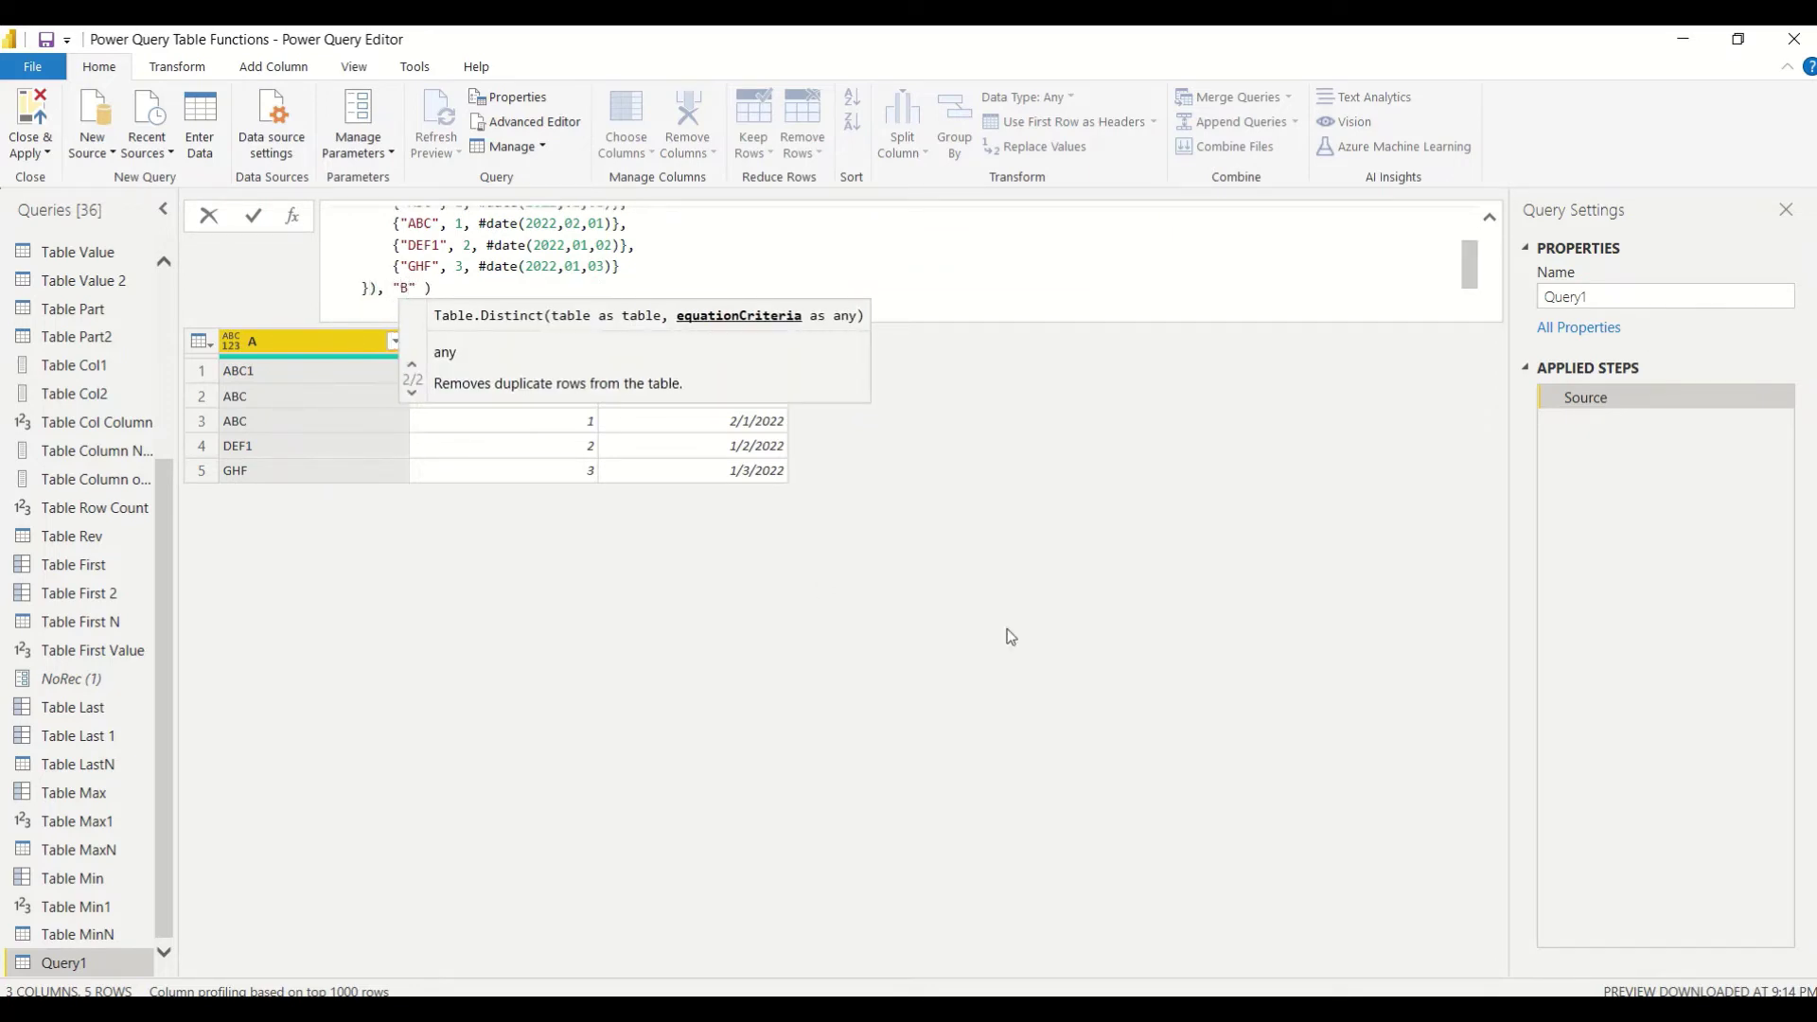
key(Return)
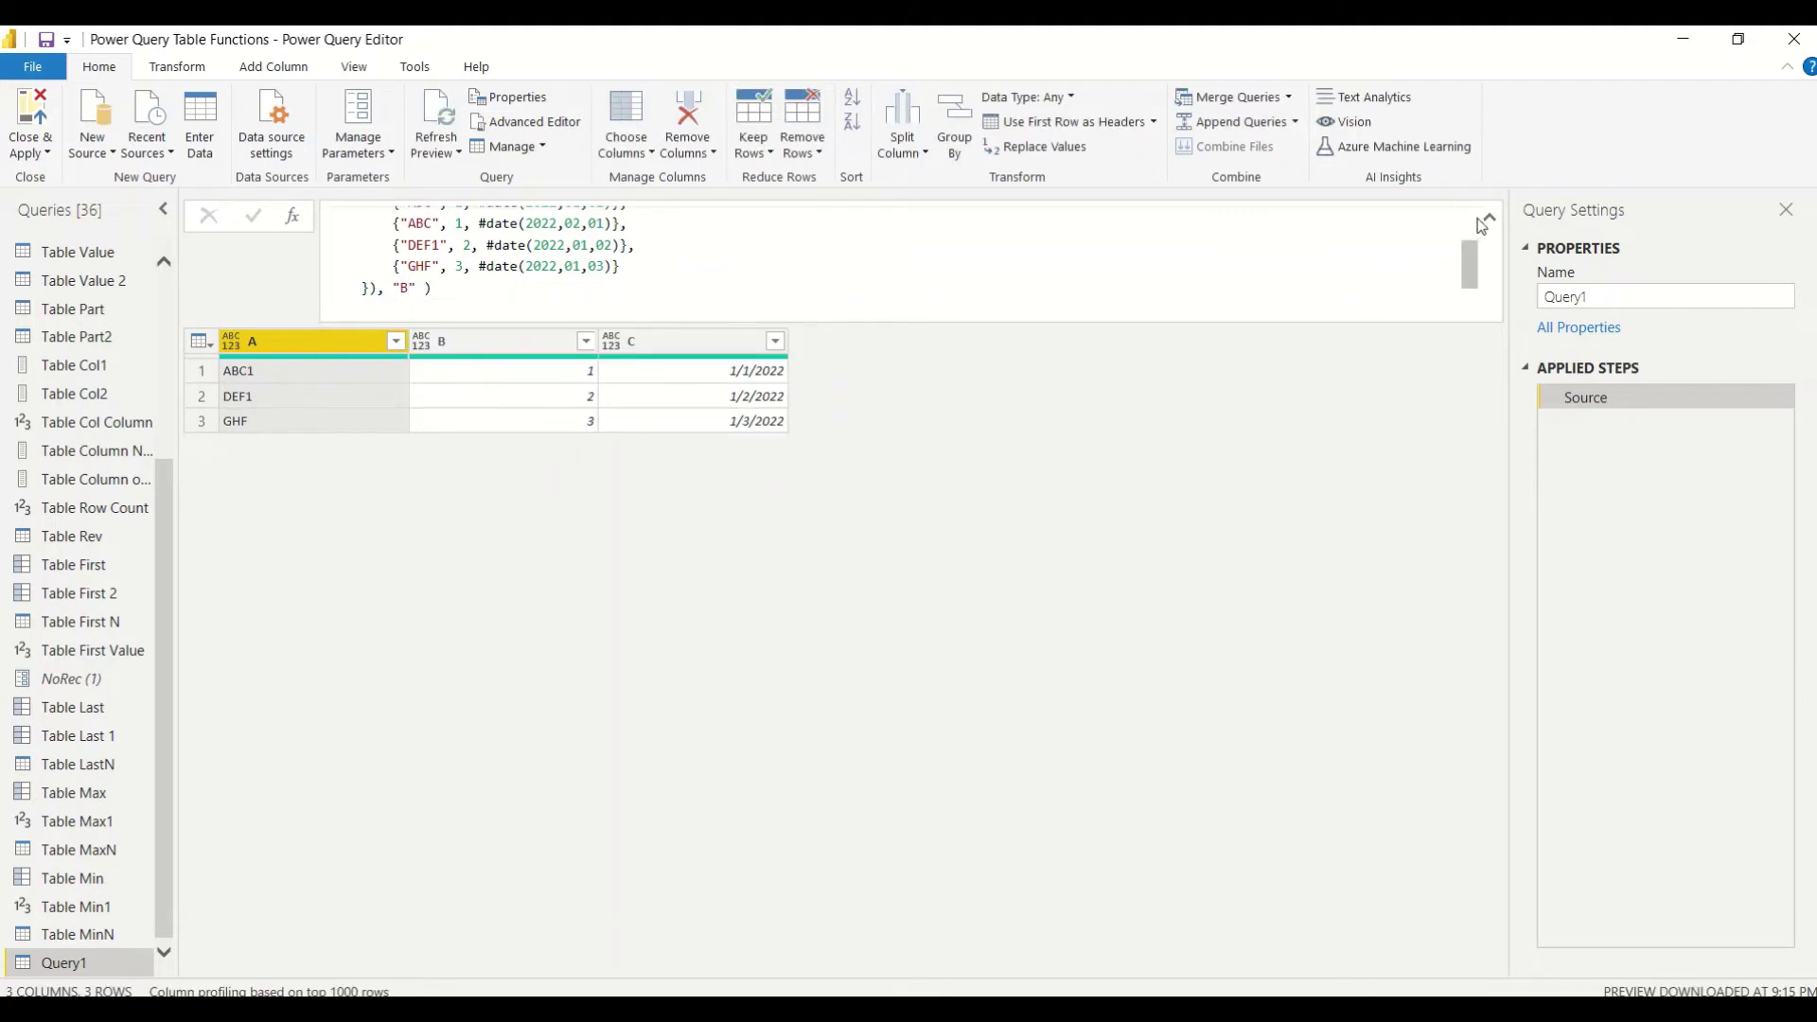
Step: Review the first four data rows and the first date's day in Query1's #table formula
scroll(560, 314, up, 2)
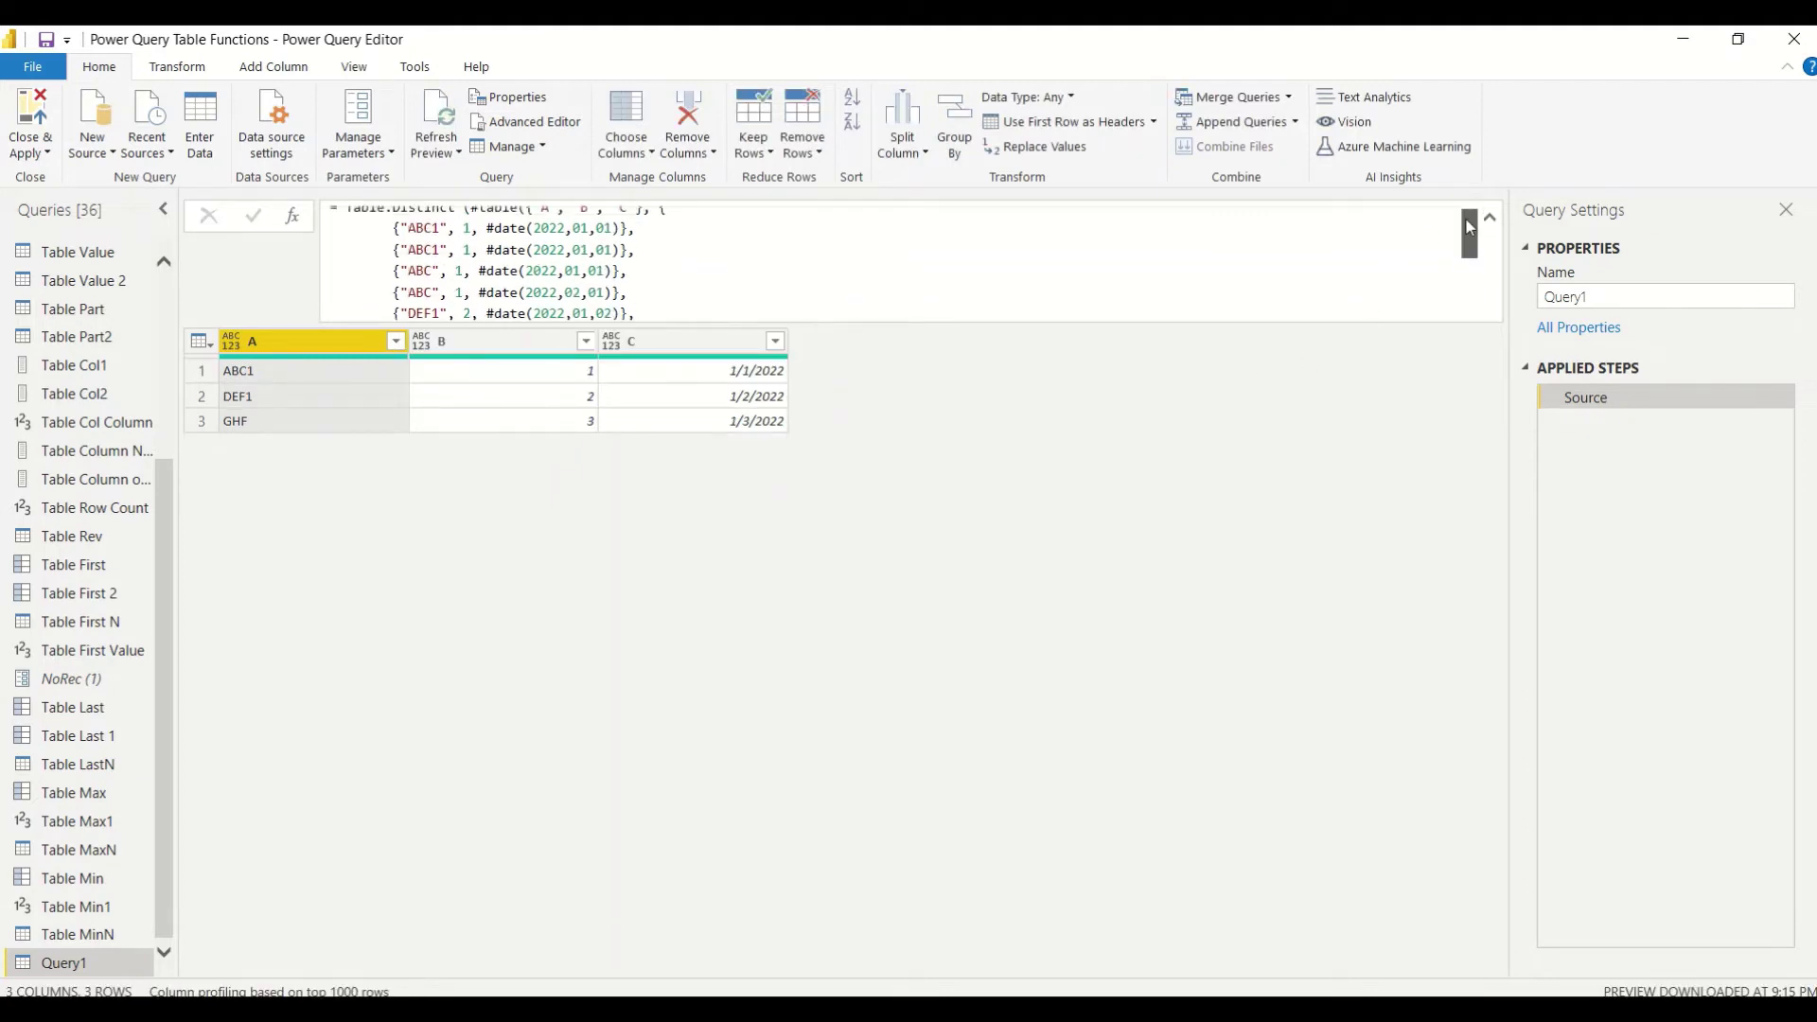
click(465, 258)
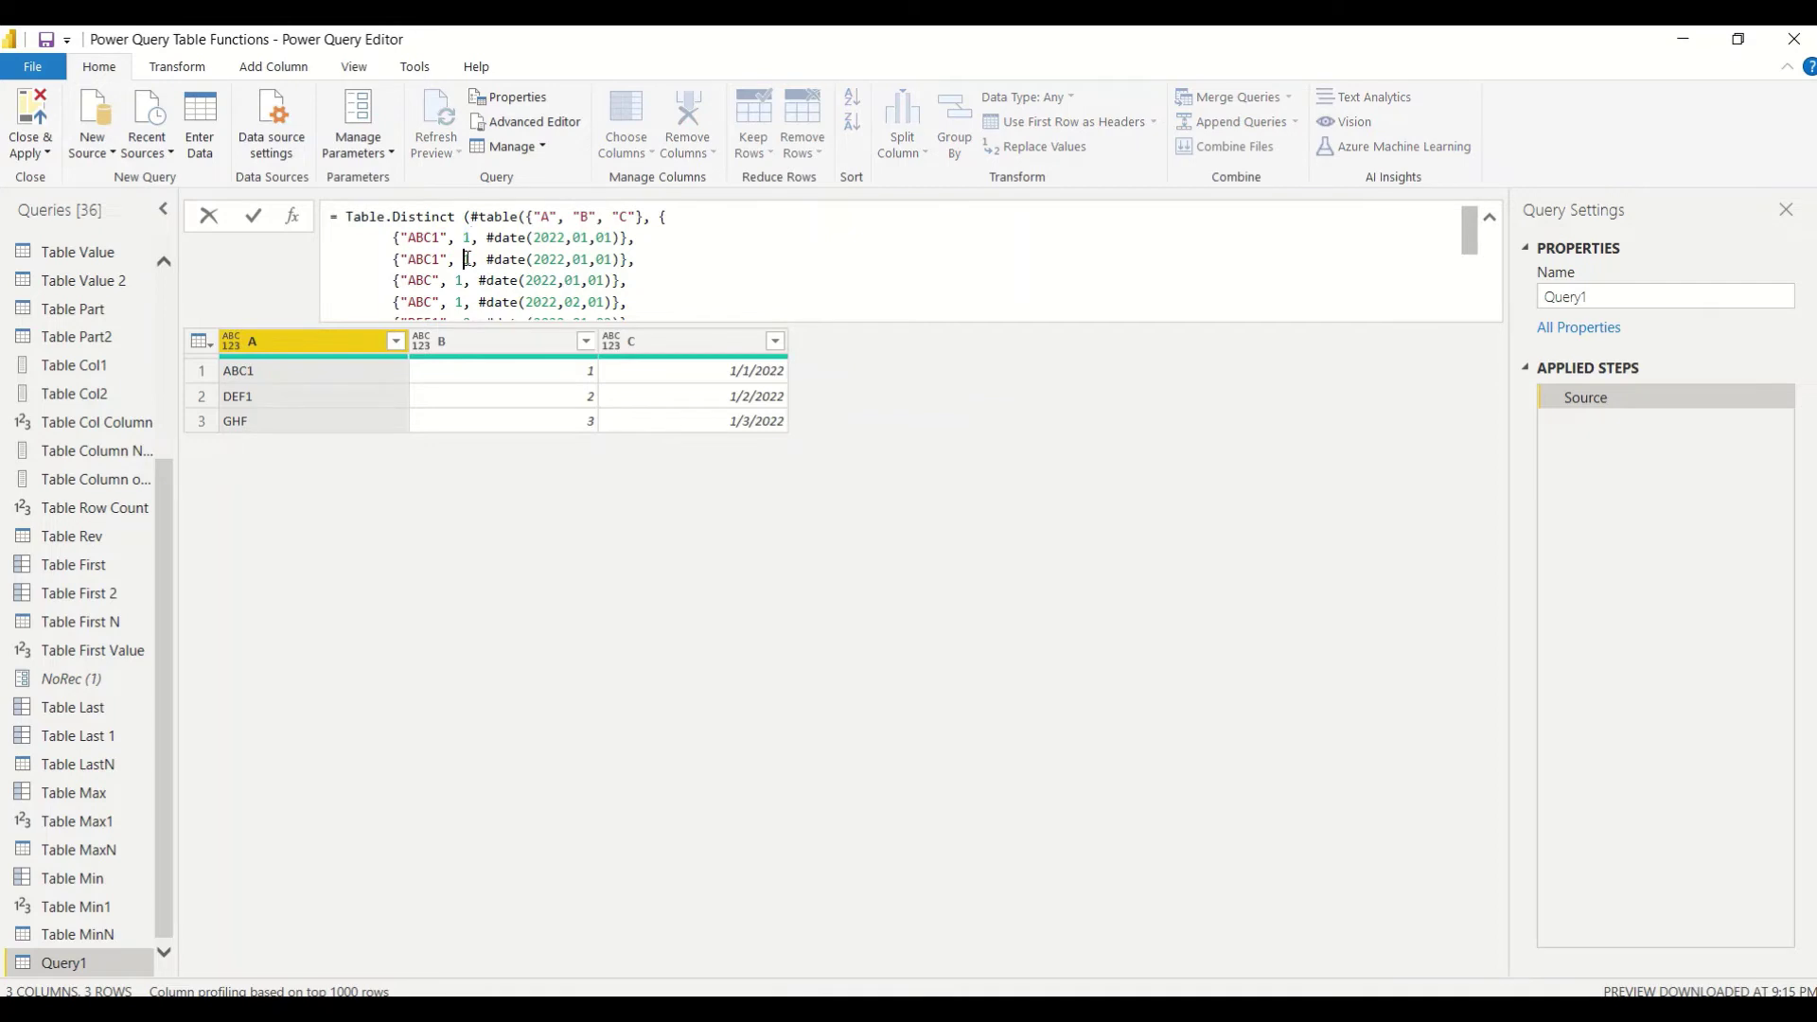
scroll(459, 284, down, 1)
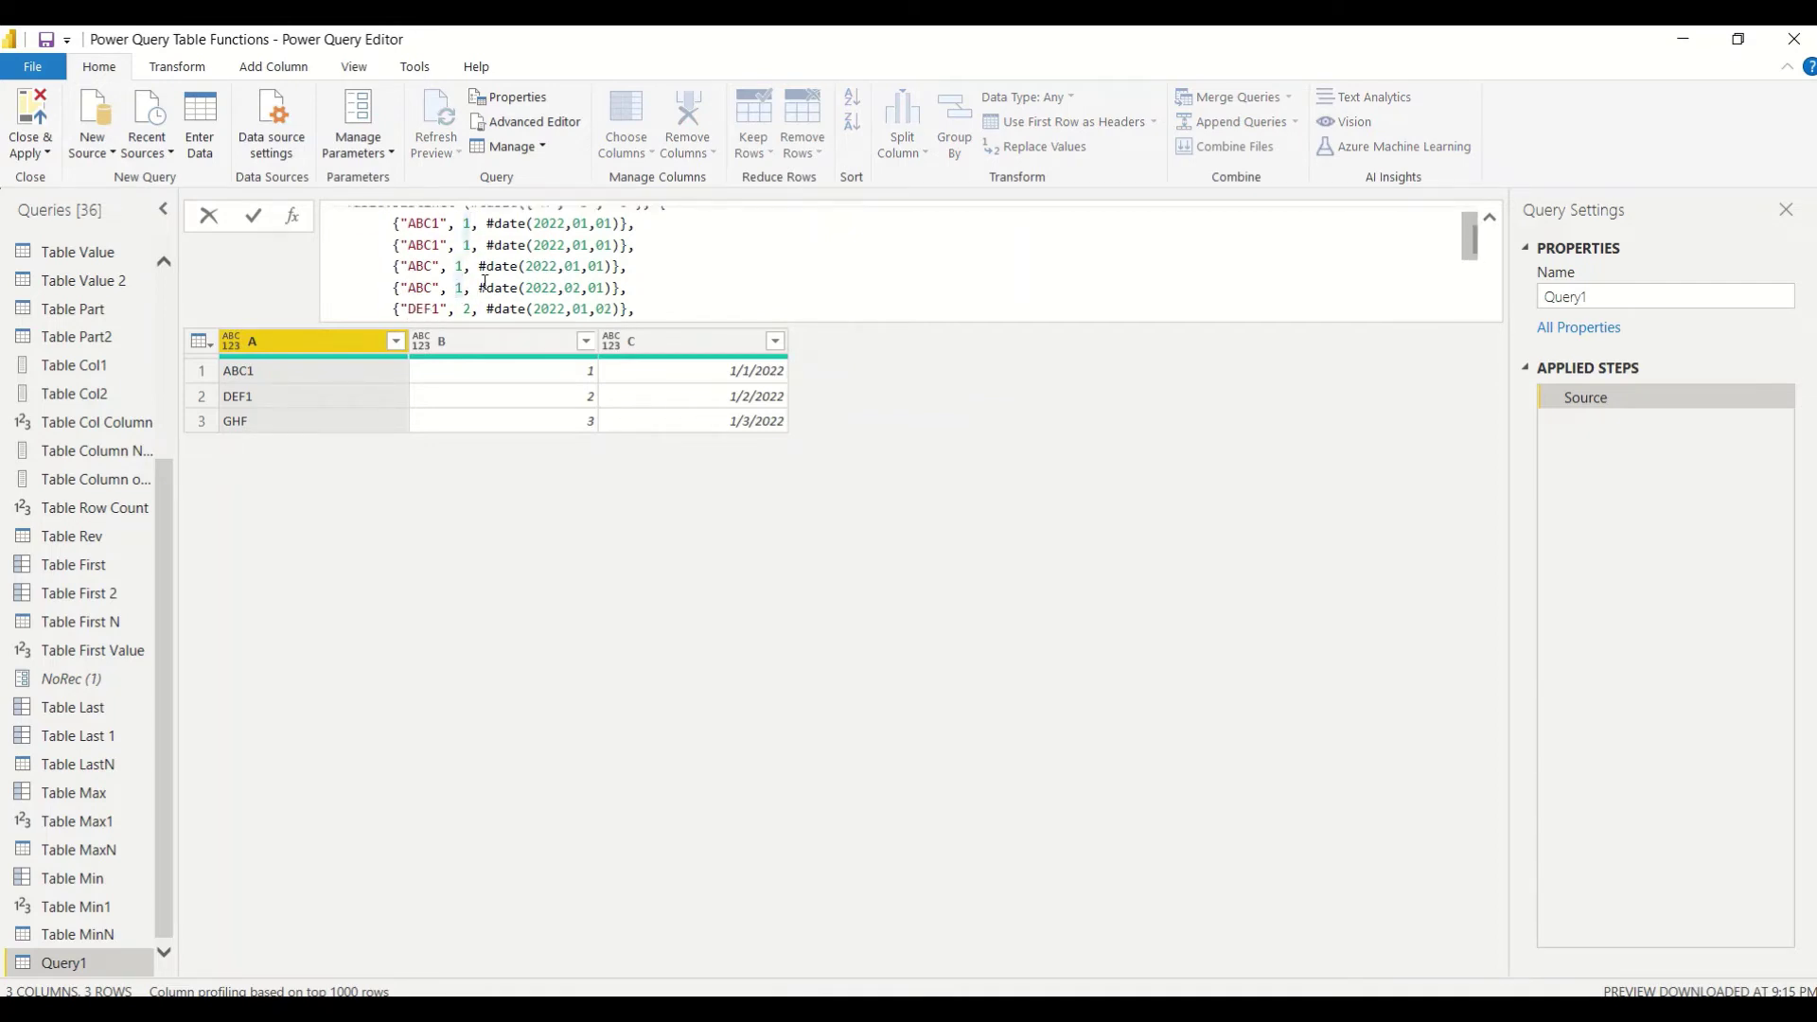
drag(627, 287, 378, 223)
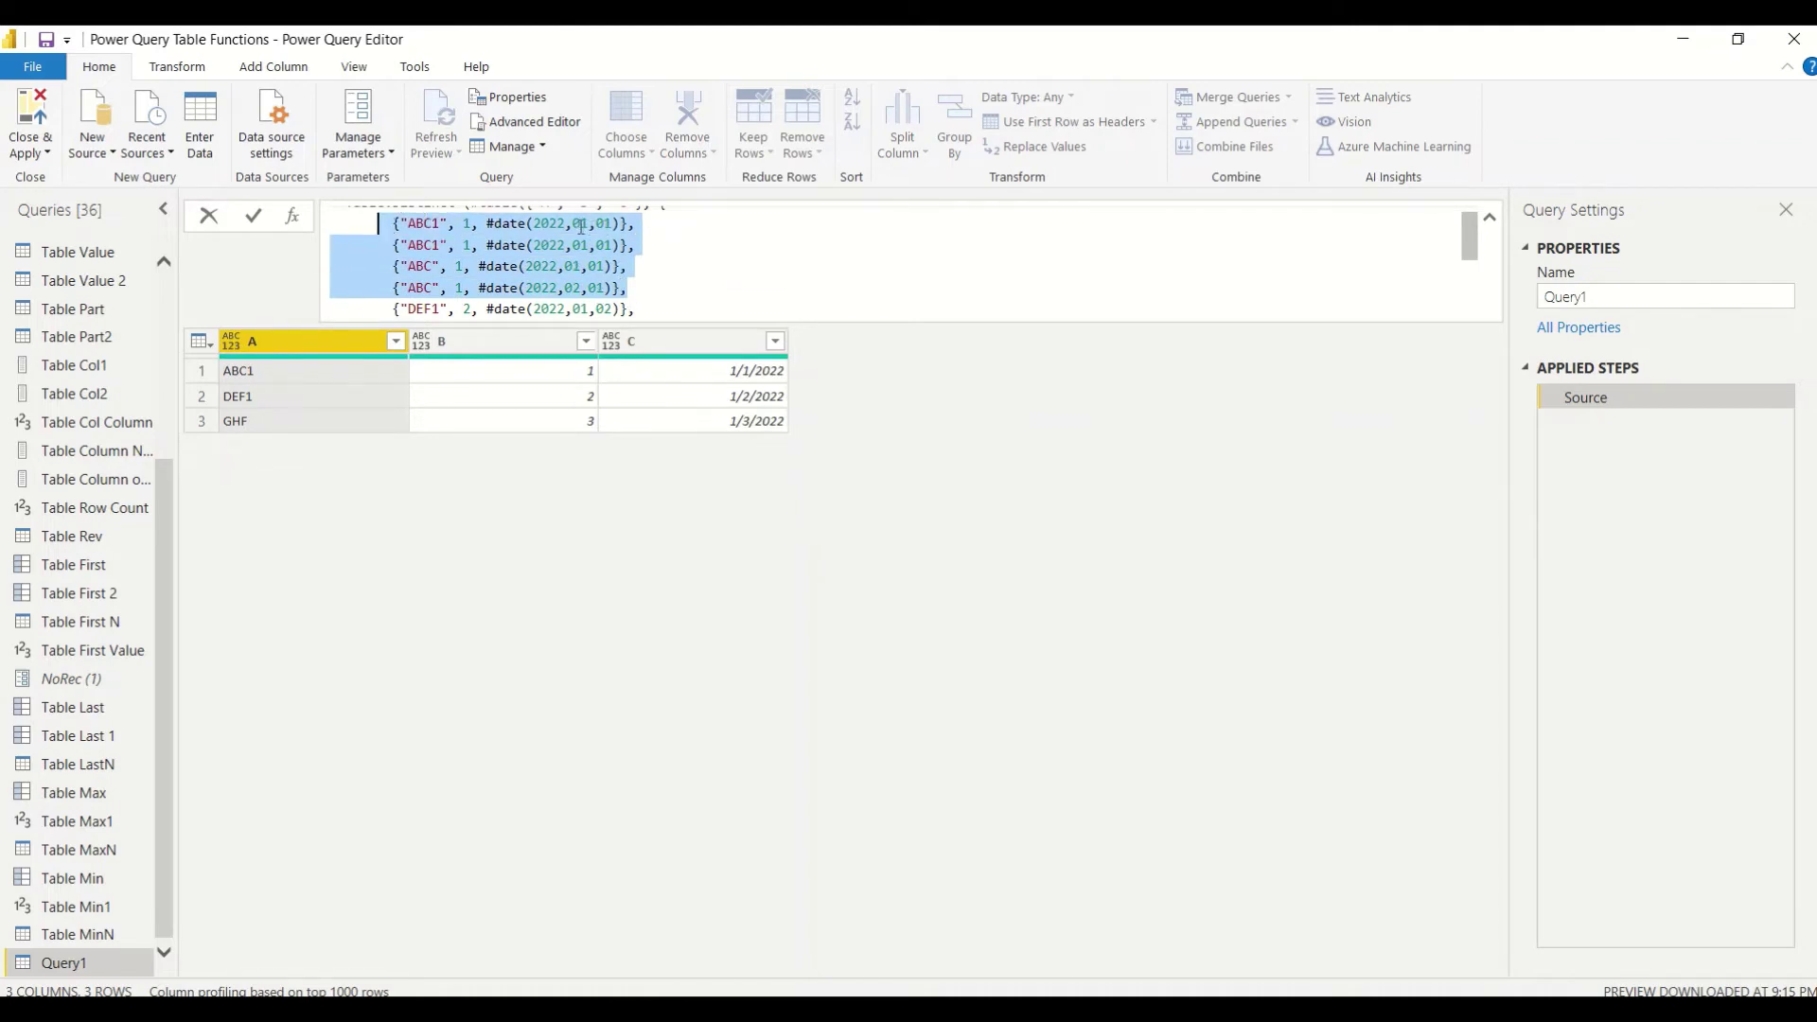
double_click(611, 223)
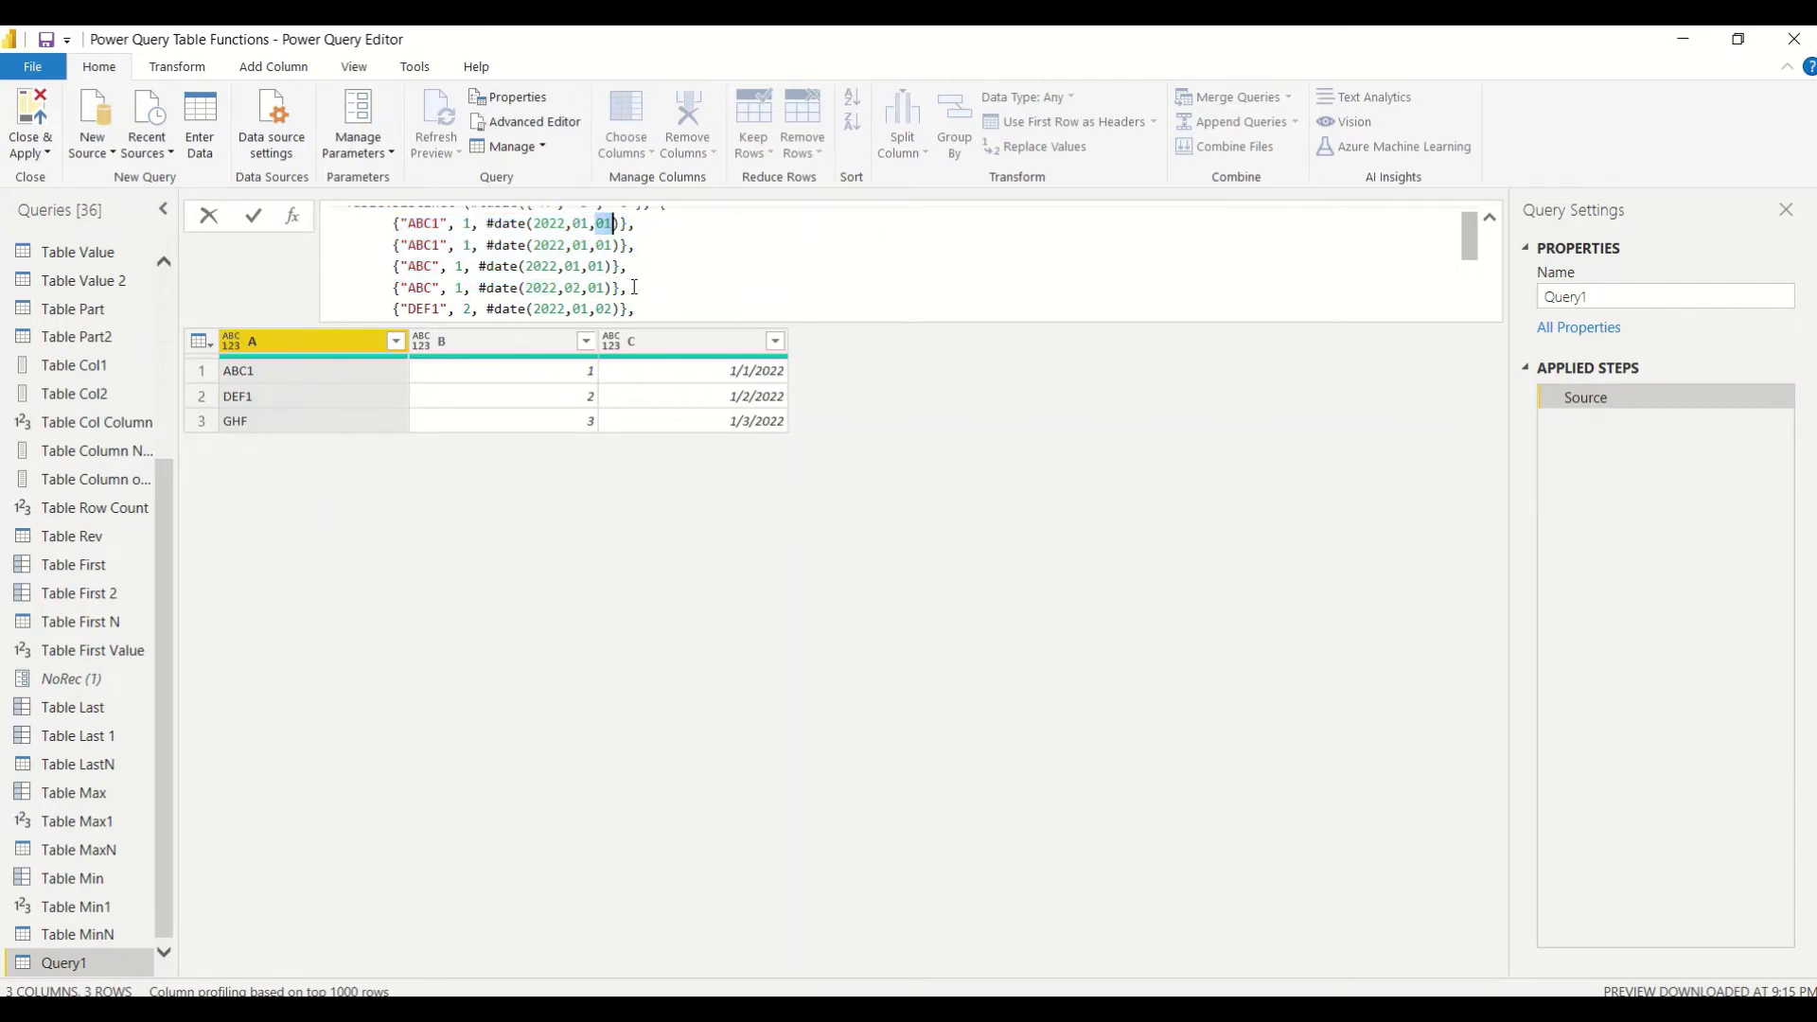
click(653, 297)
scroll(653, 298, down, 1)
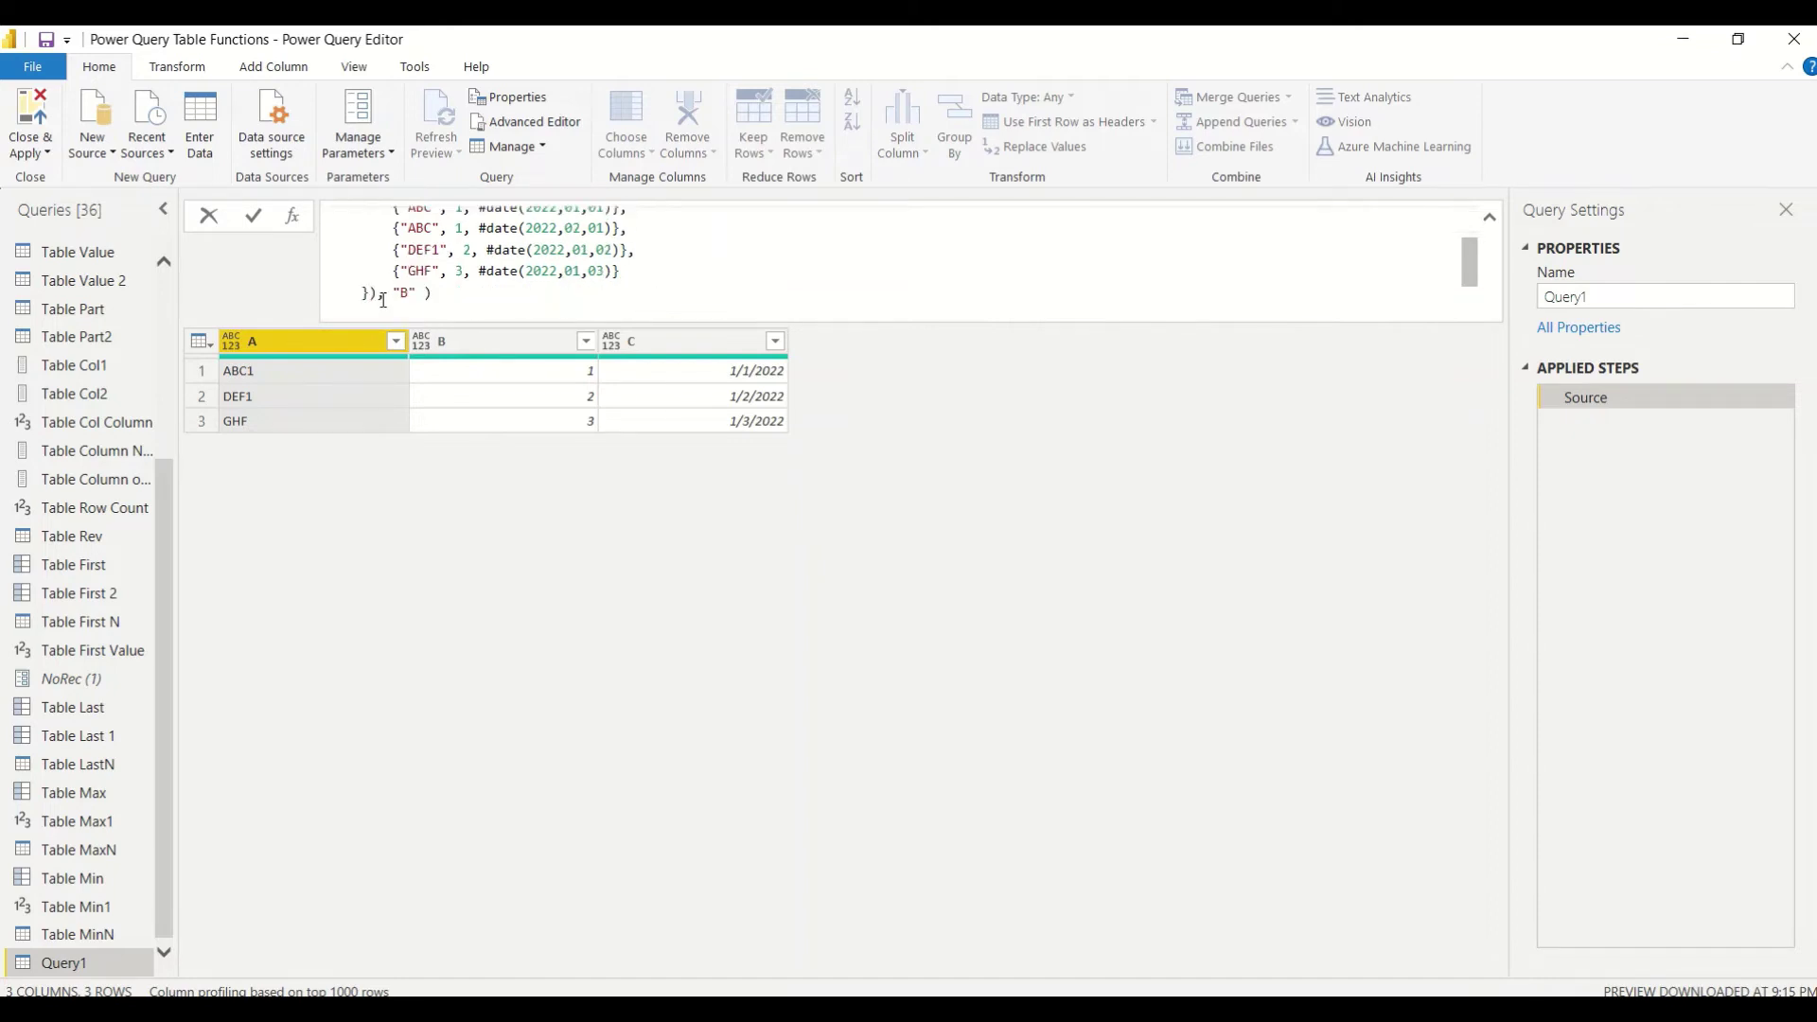
scroll(409, 290, down, 1)
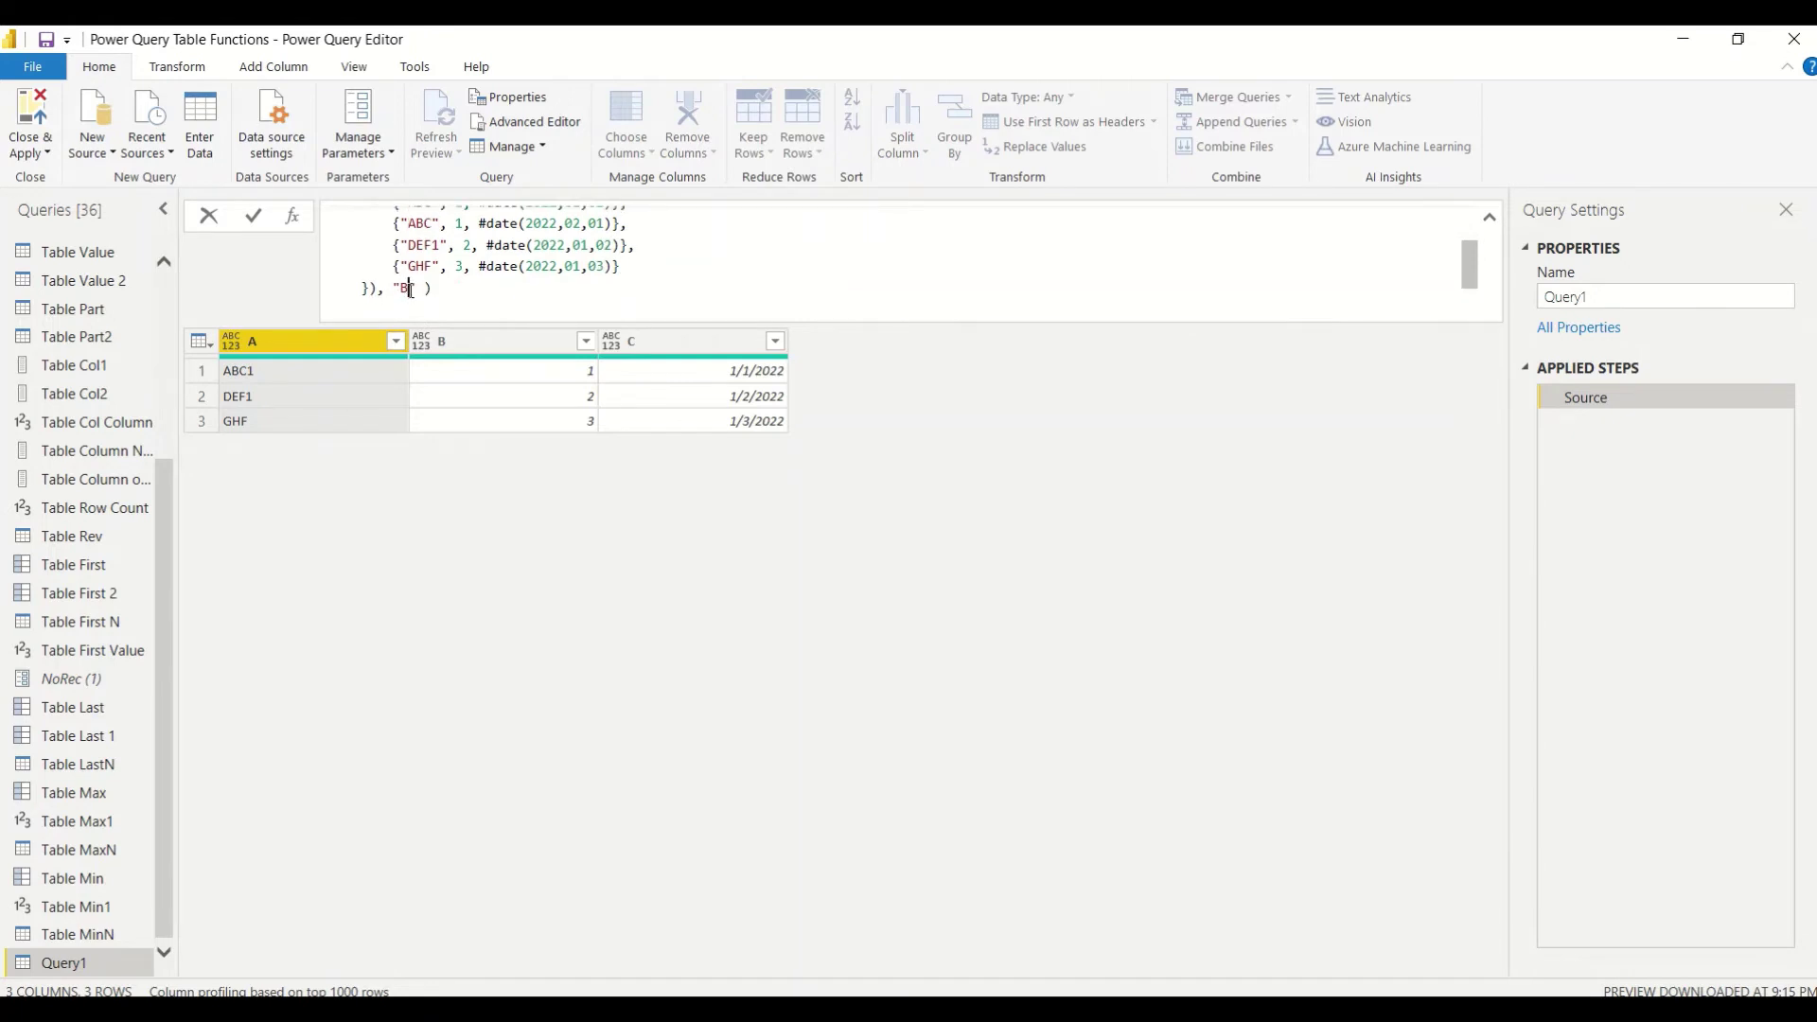
click(409, 290)
Step: Fix the invalid "B,C" criteria to {"B", "C"}, leaving 4 rows: ABC1, ABC, DEF1, GHF
text(C)
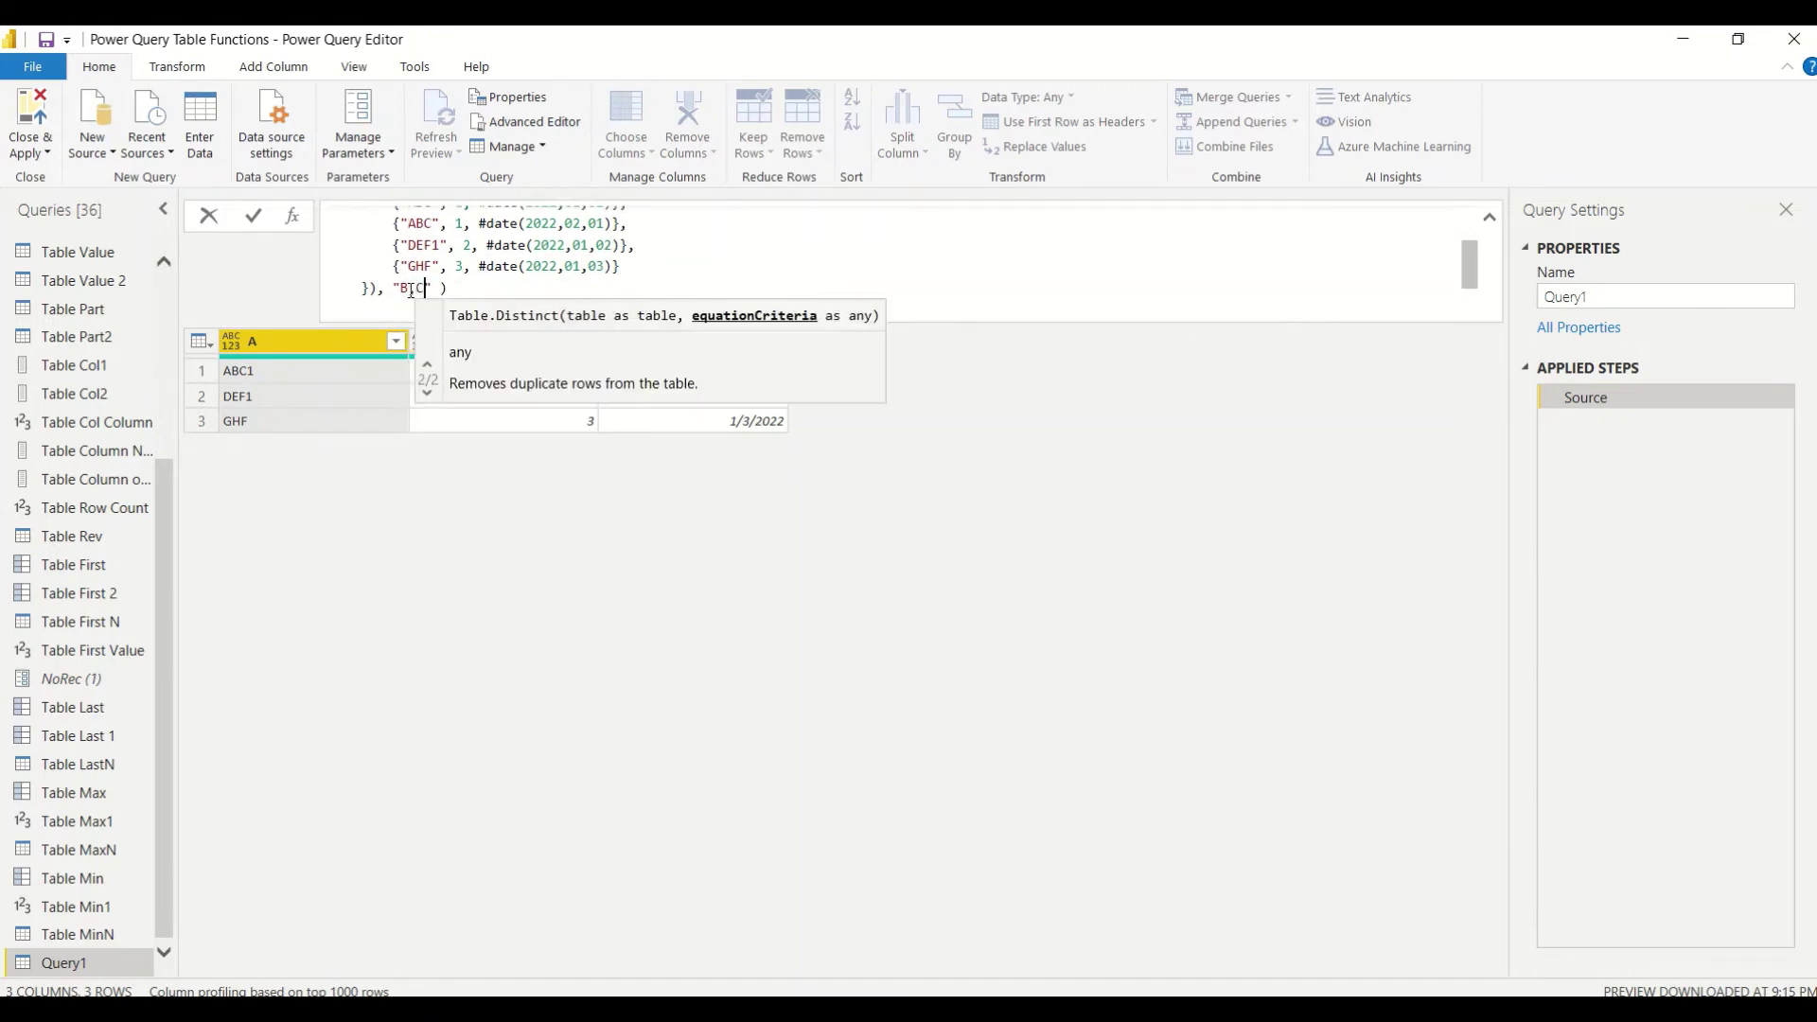
click(410, 291)
text(,)
key(Return)
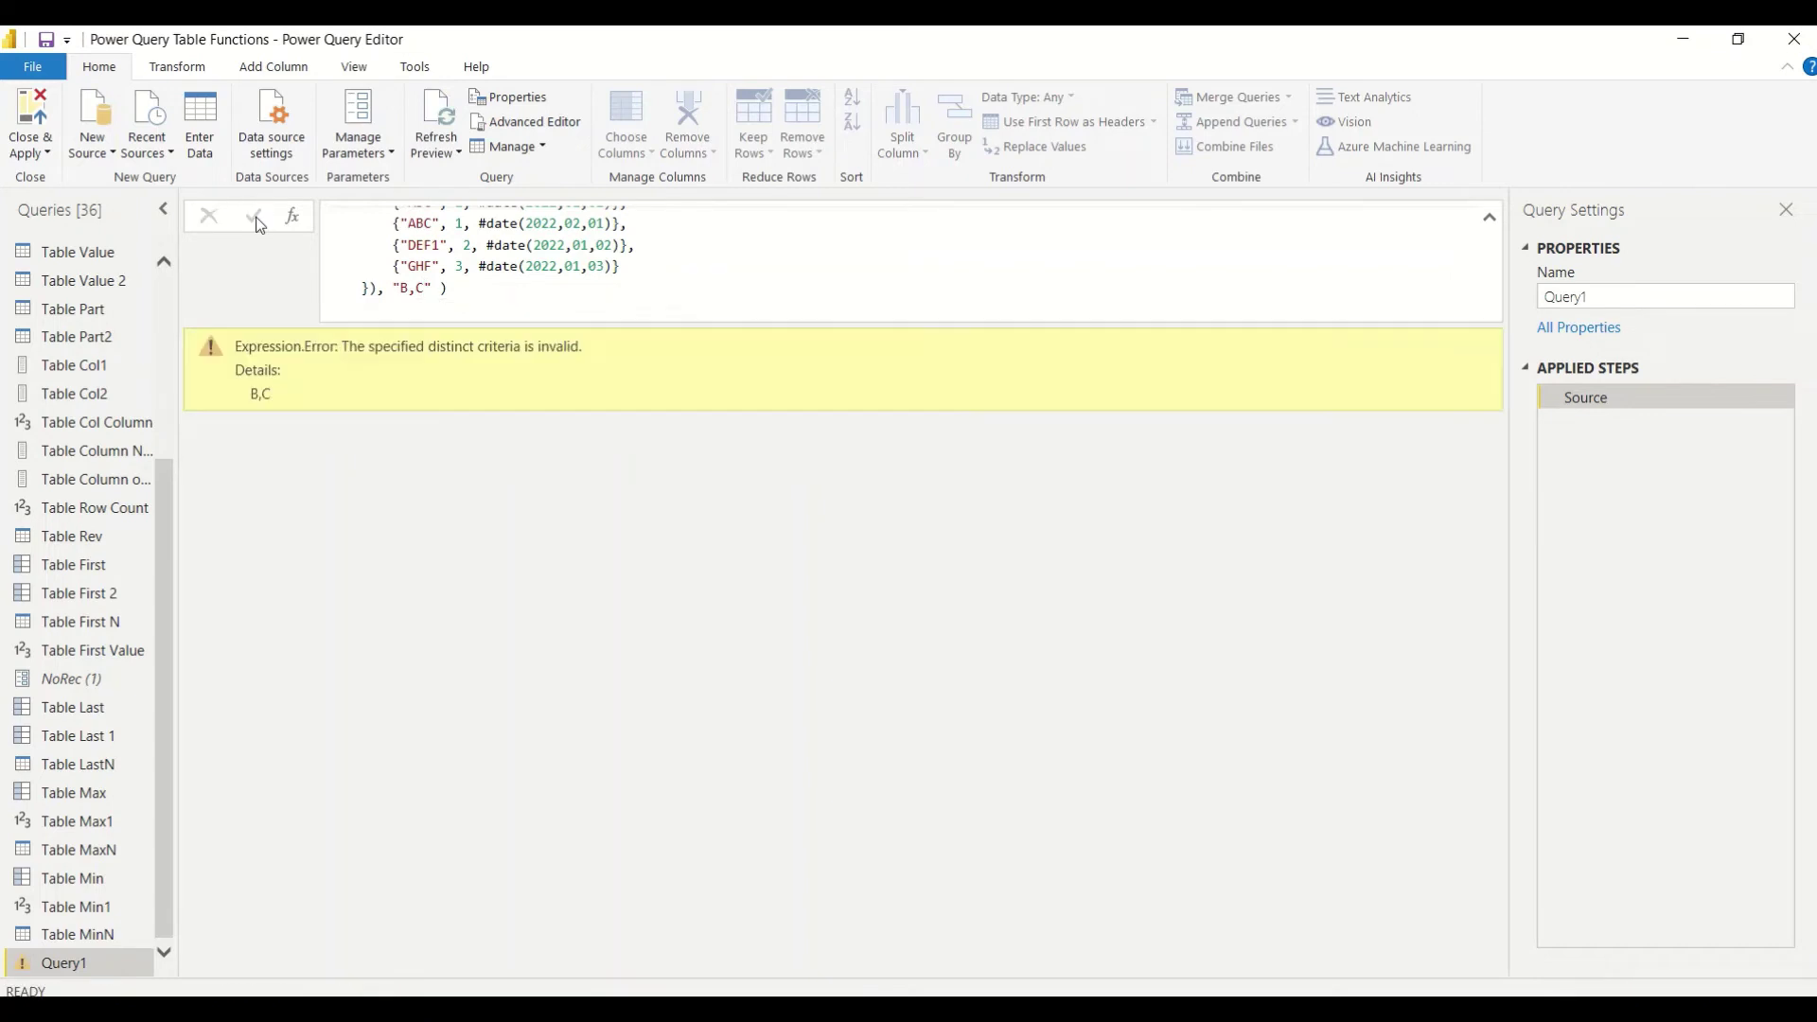
click(426, 290)
key(BackSpace)
key(BackSpace)
key(Left)
key(Left)
key(Left)
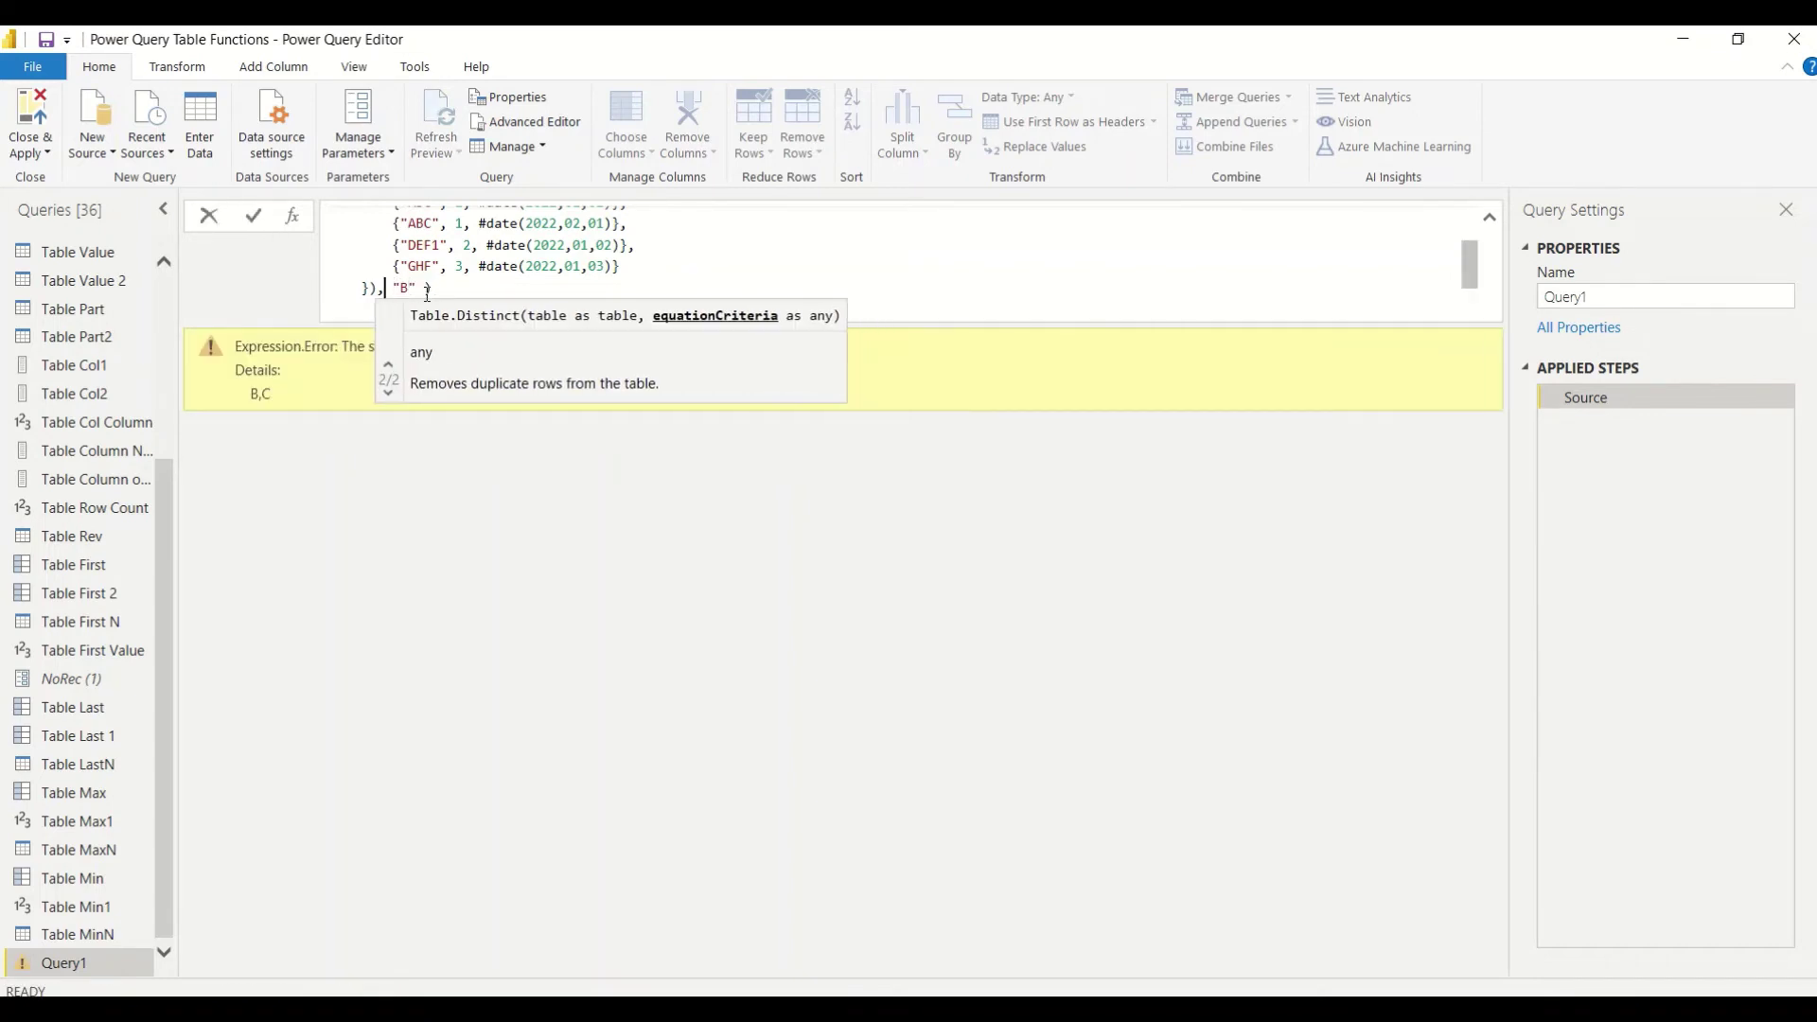
text({)
key(Right)
key(Right)
key(Right)
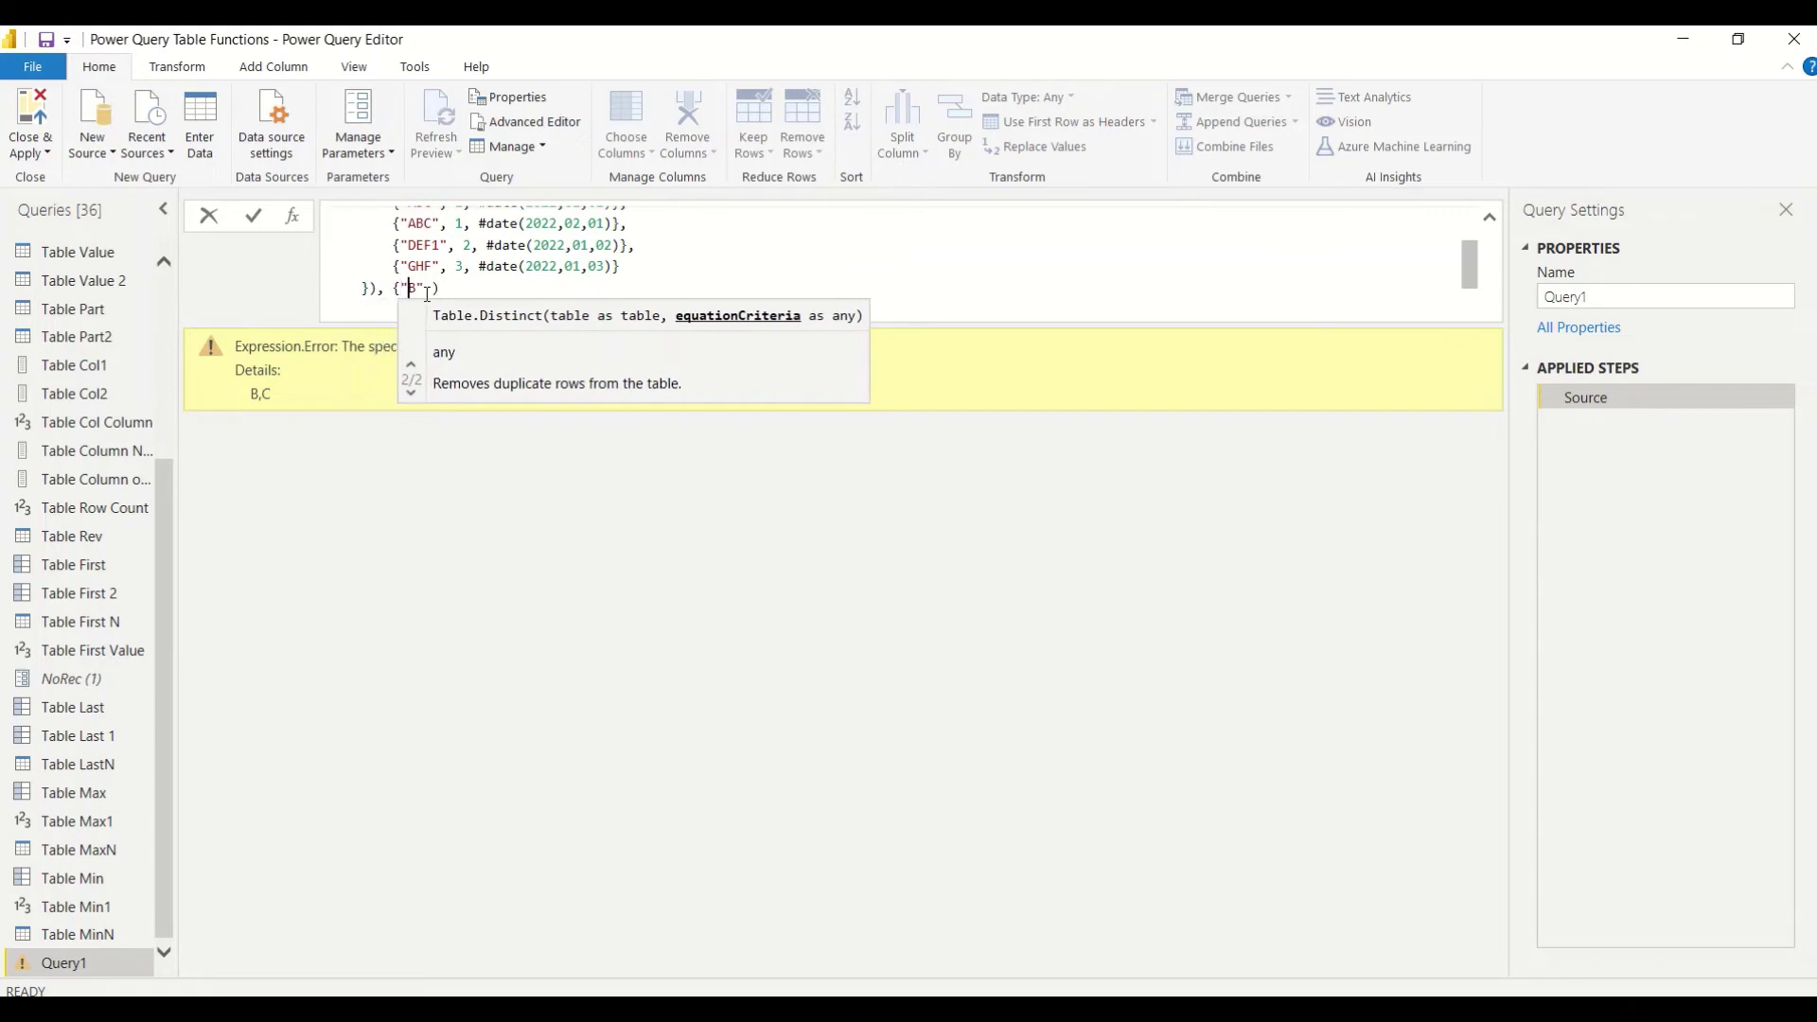
text(, ")
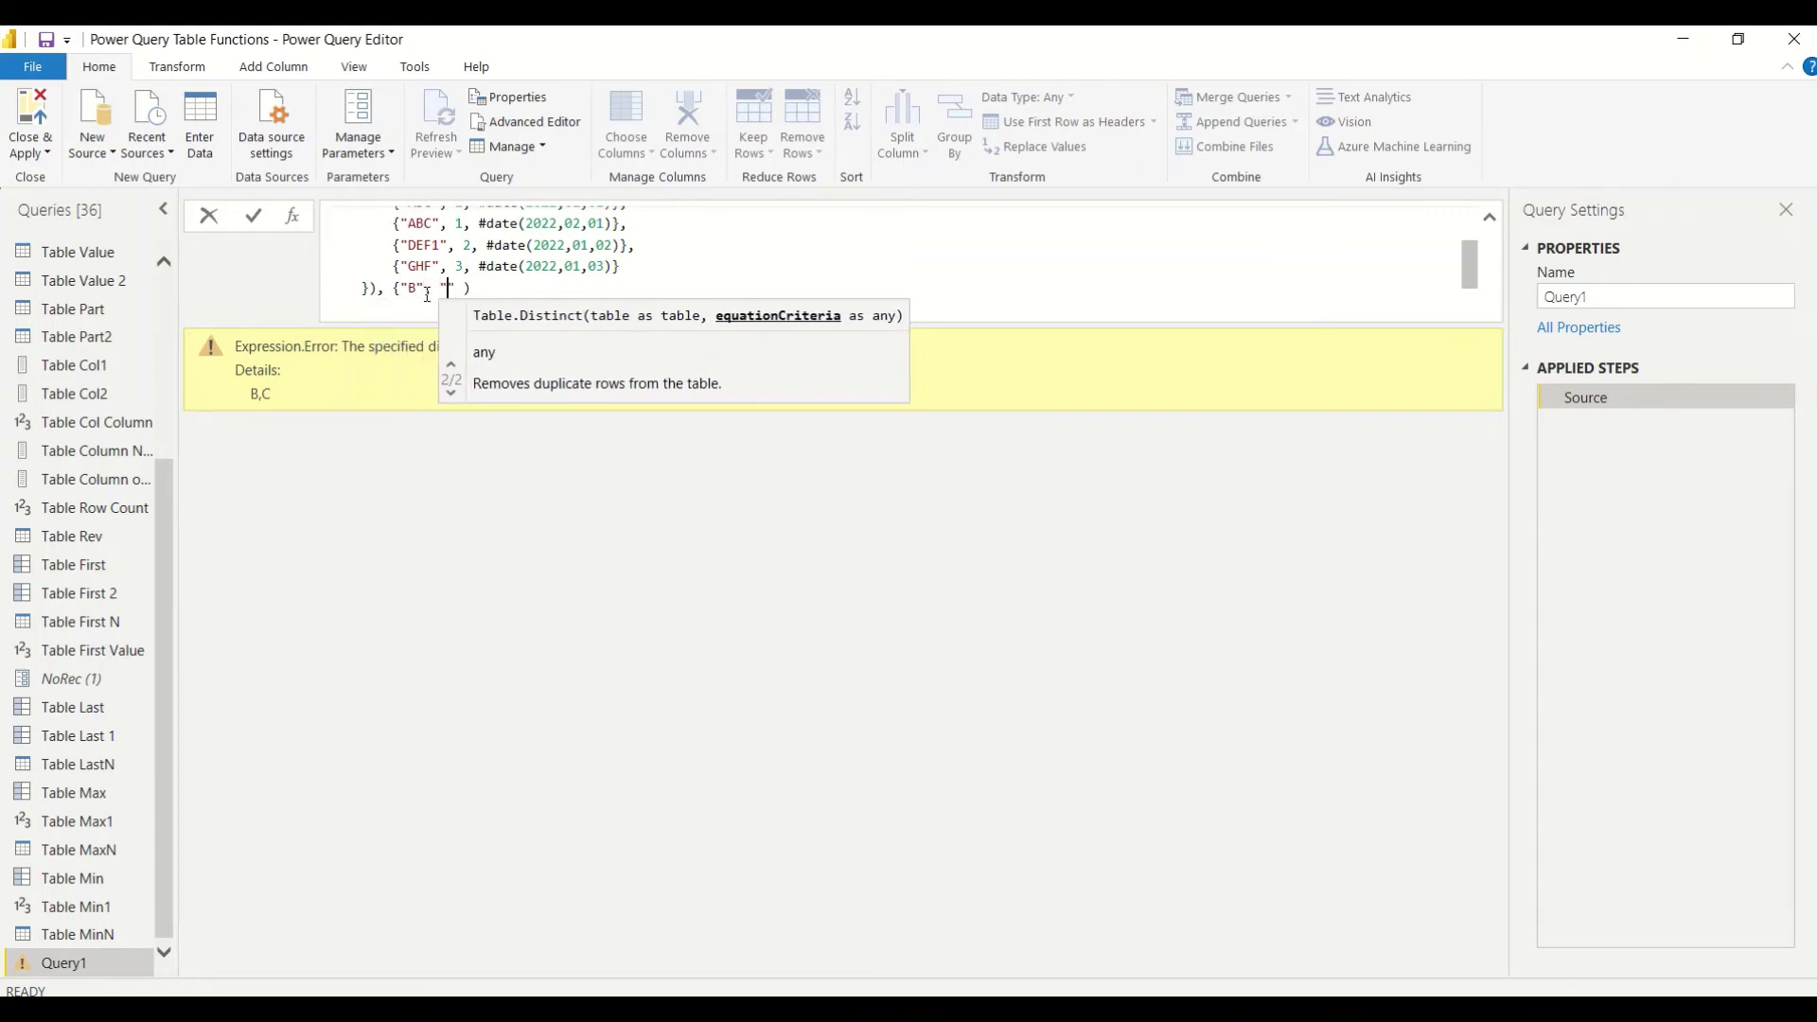
text(C"})
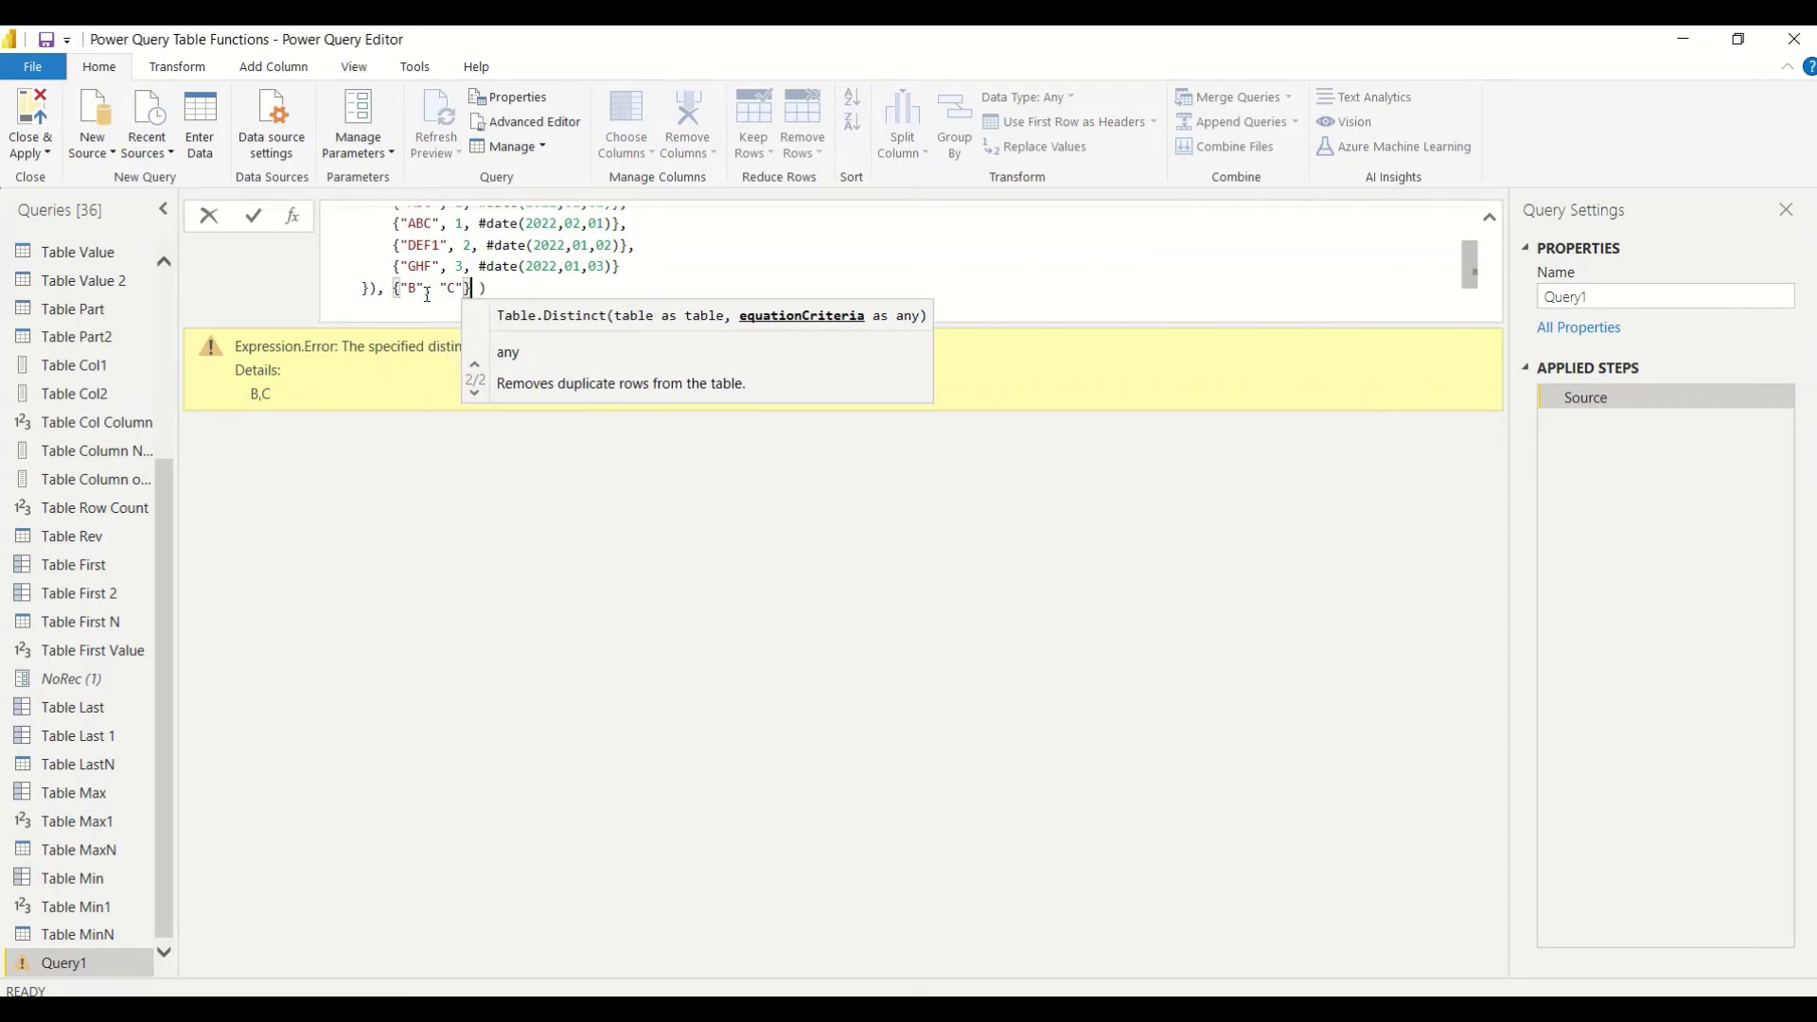
click(253, 216)
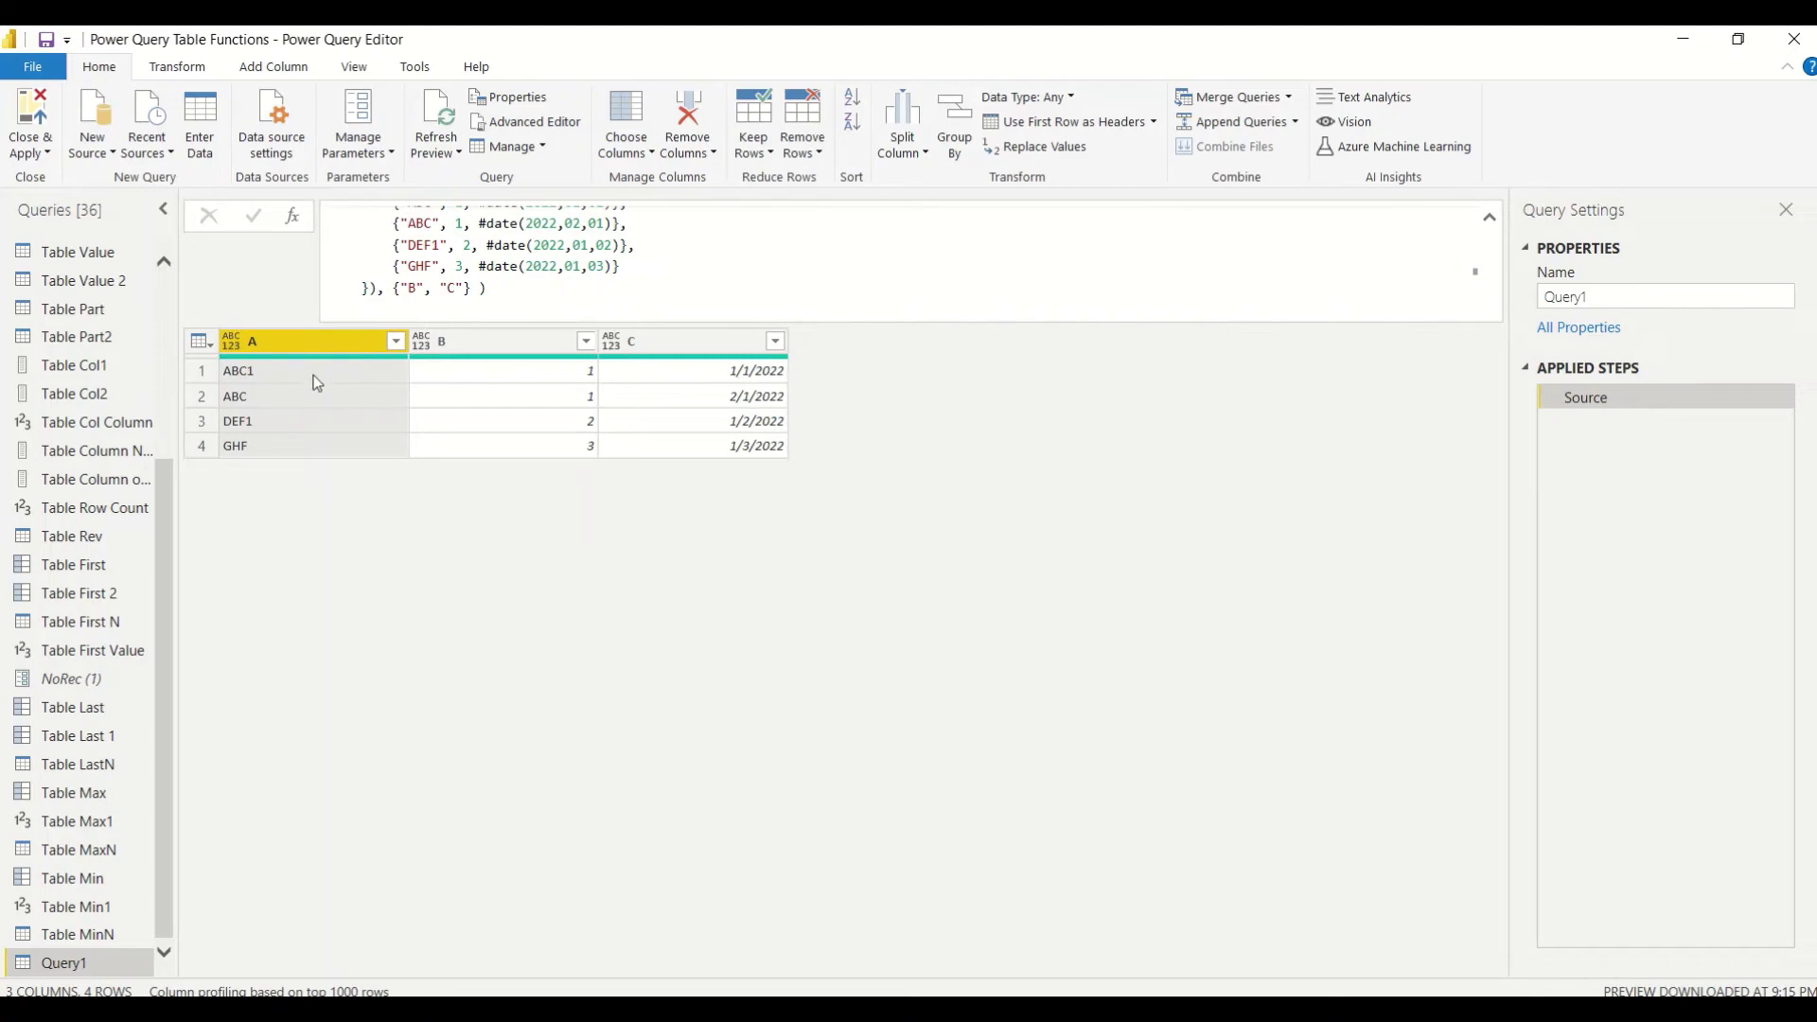
scroll(669, 260, up, 1)
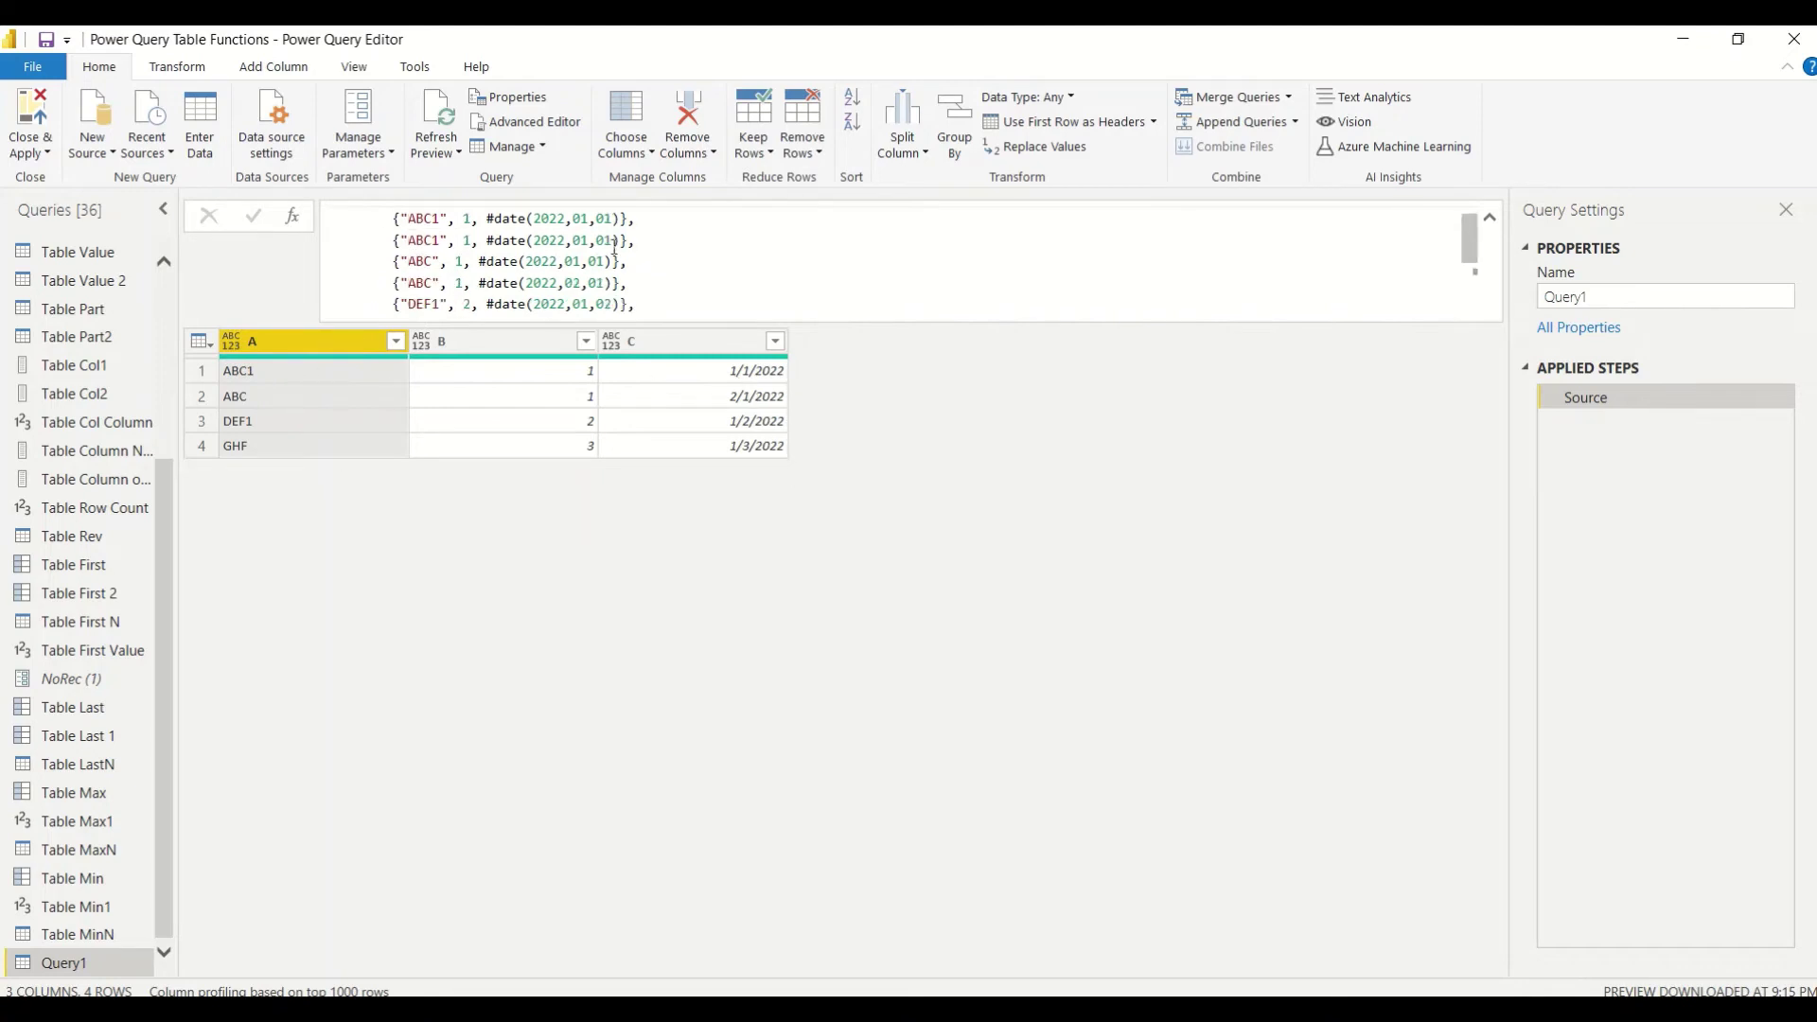
drag(635, 240, 369, 219)
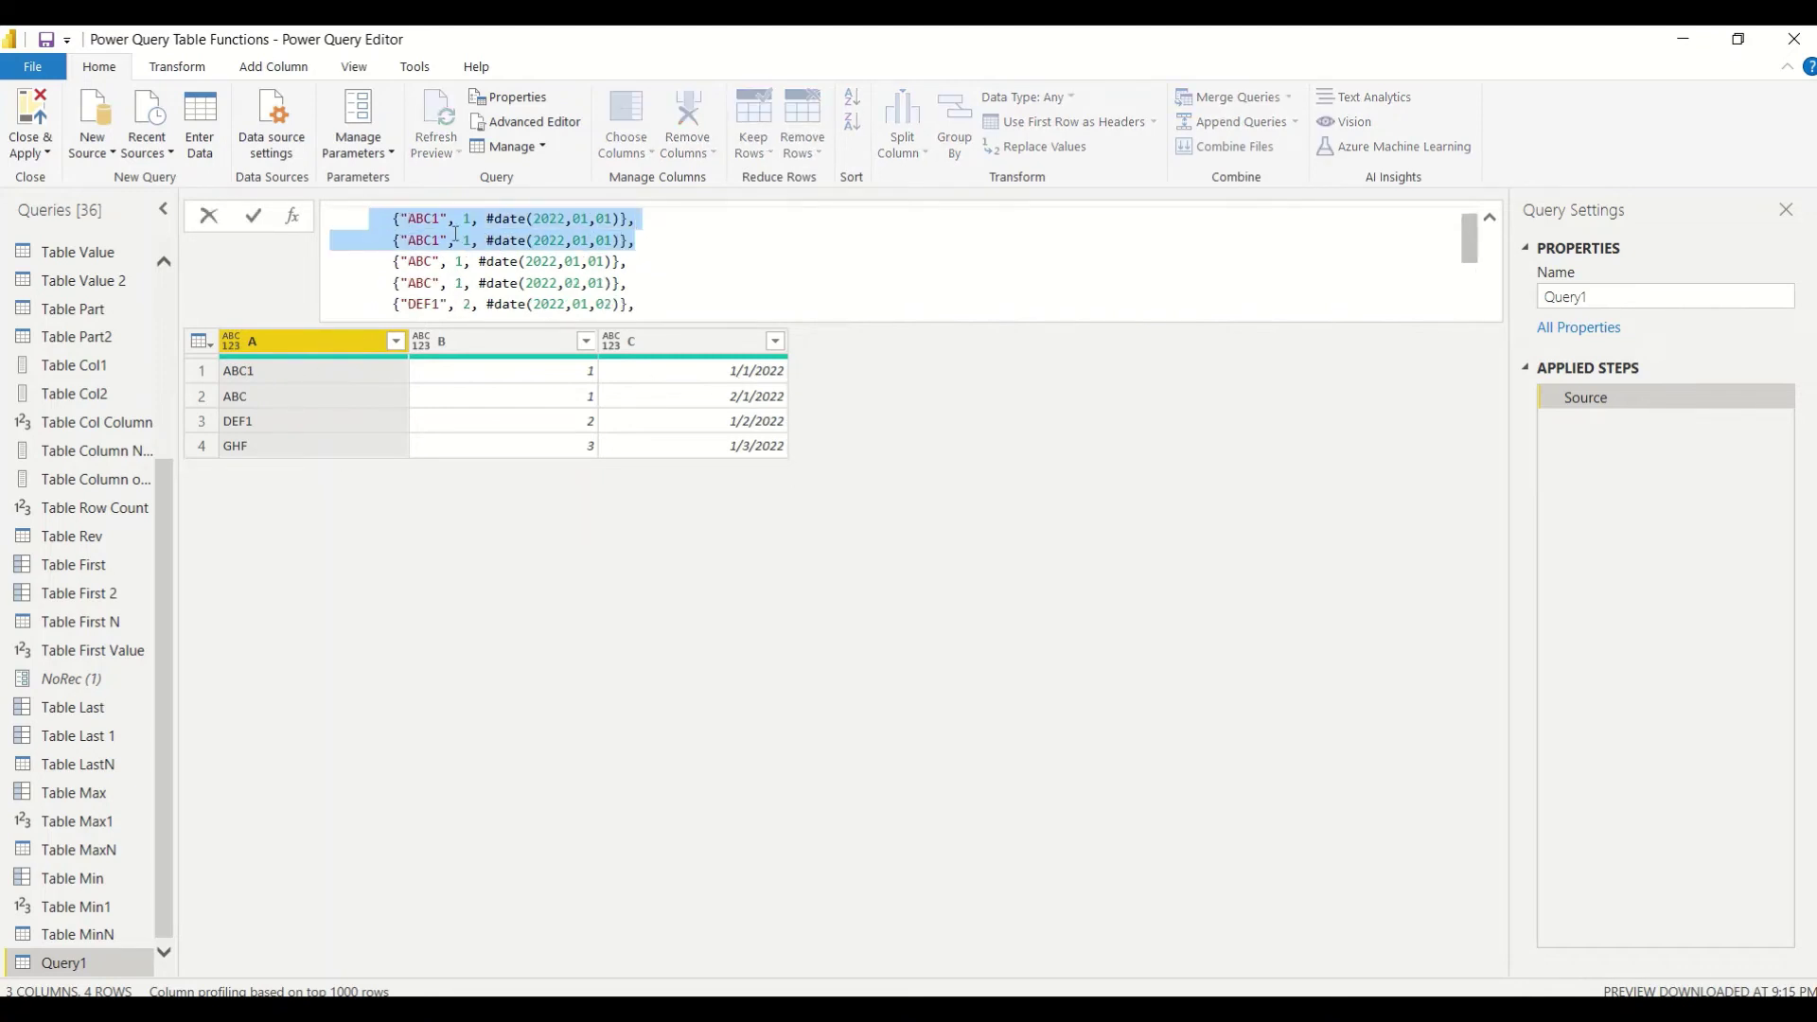
click(650, 248)
drag(650, 256, 385, 221)
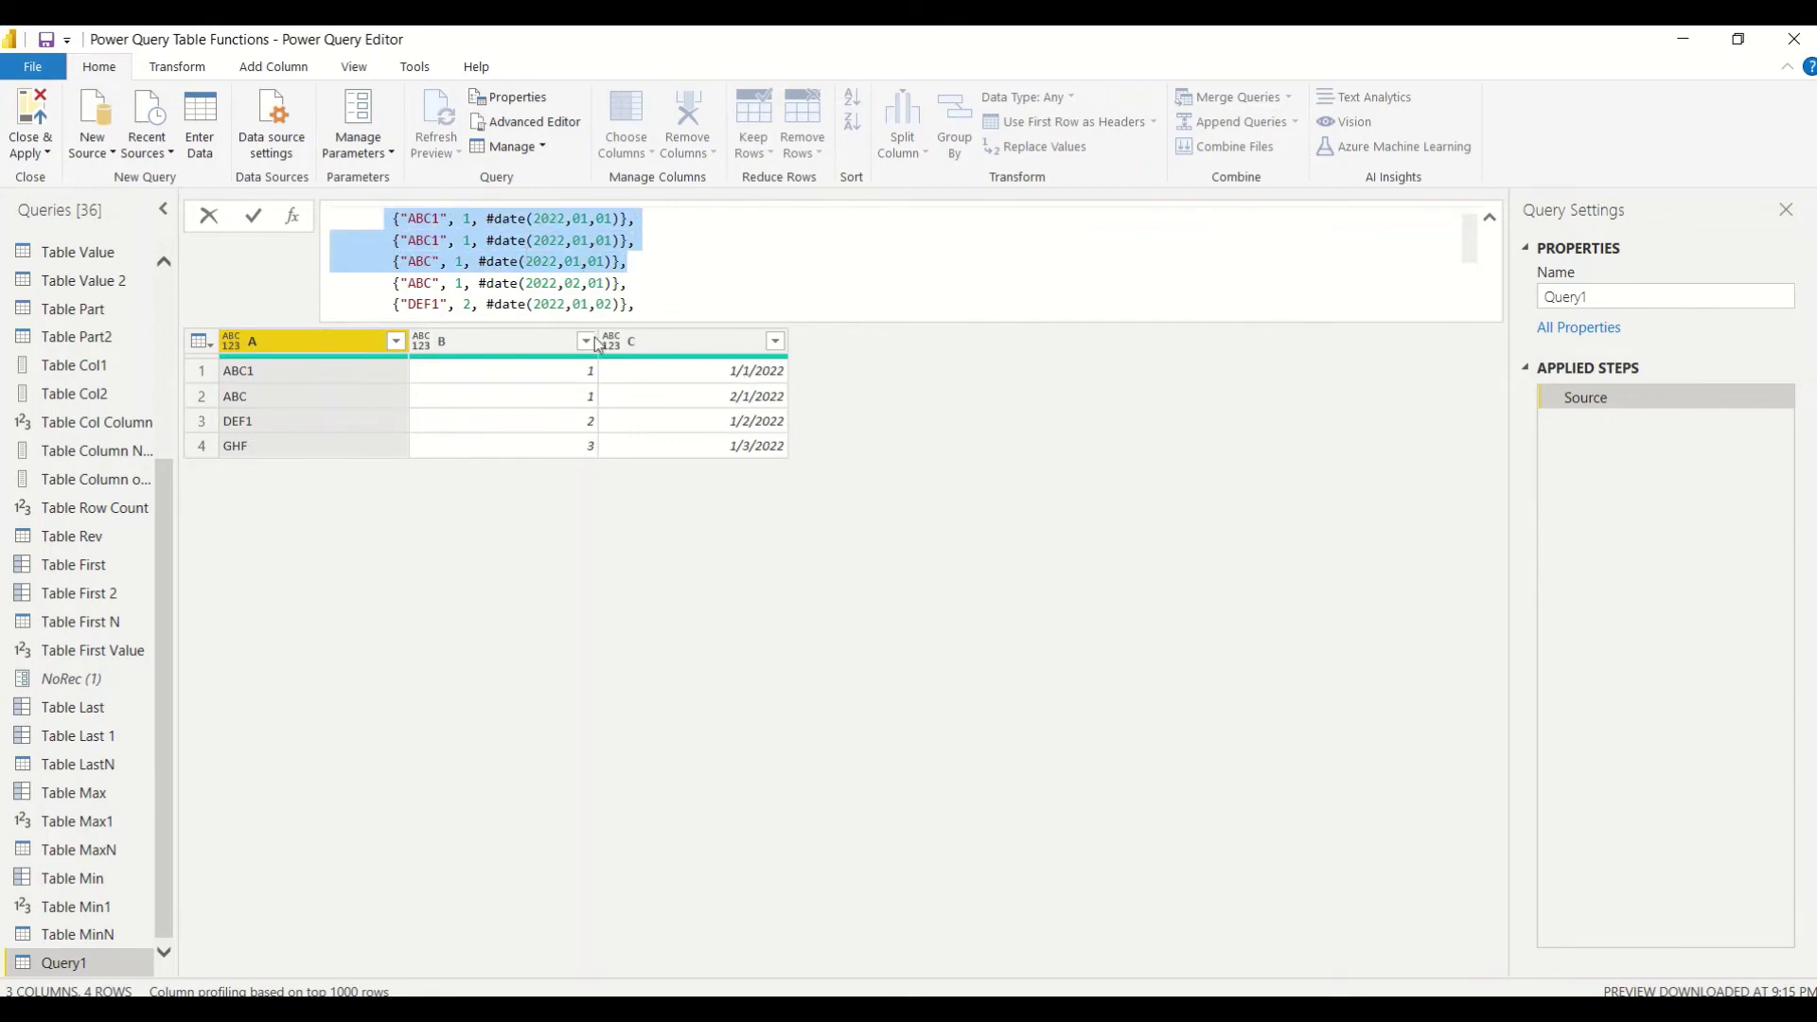
click(642, 282)
drag(643, 281, 378, 282)
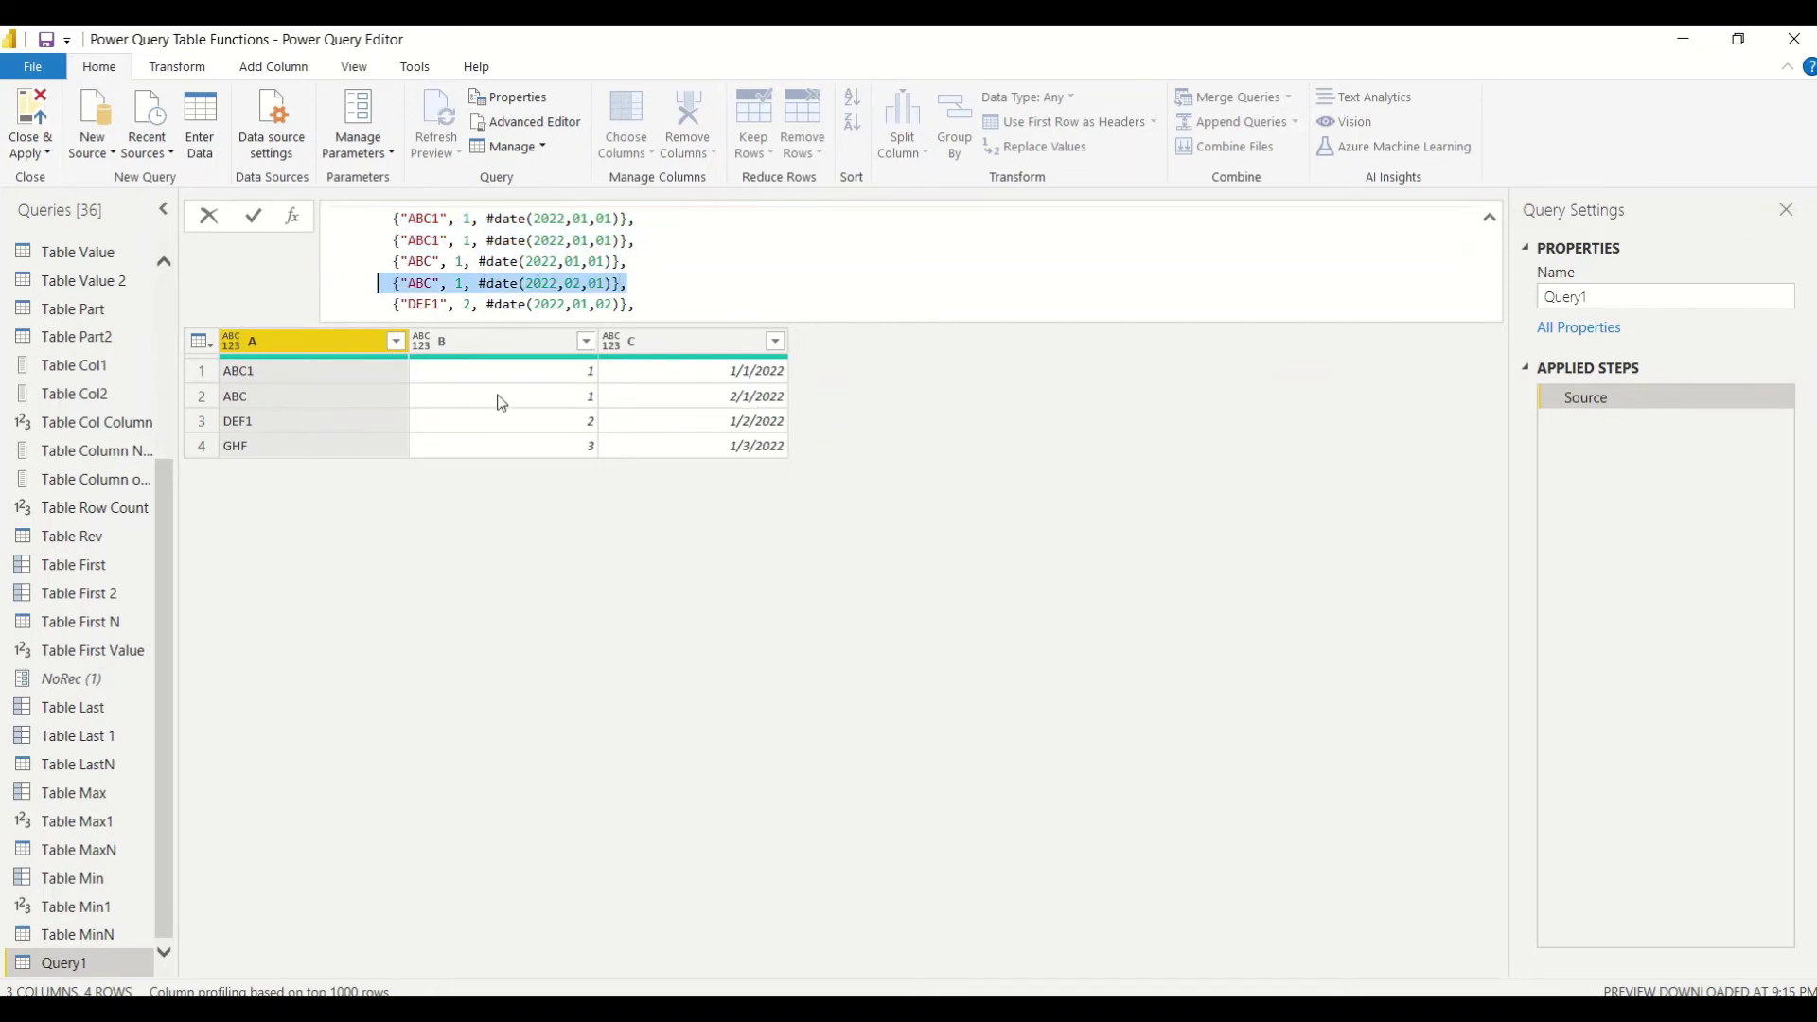
double_click(422, 259)
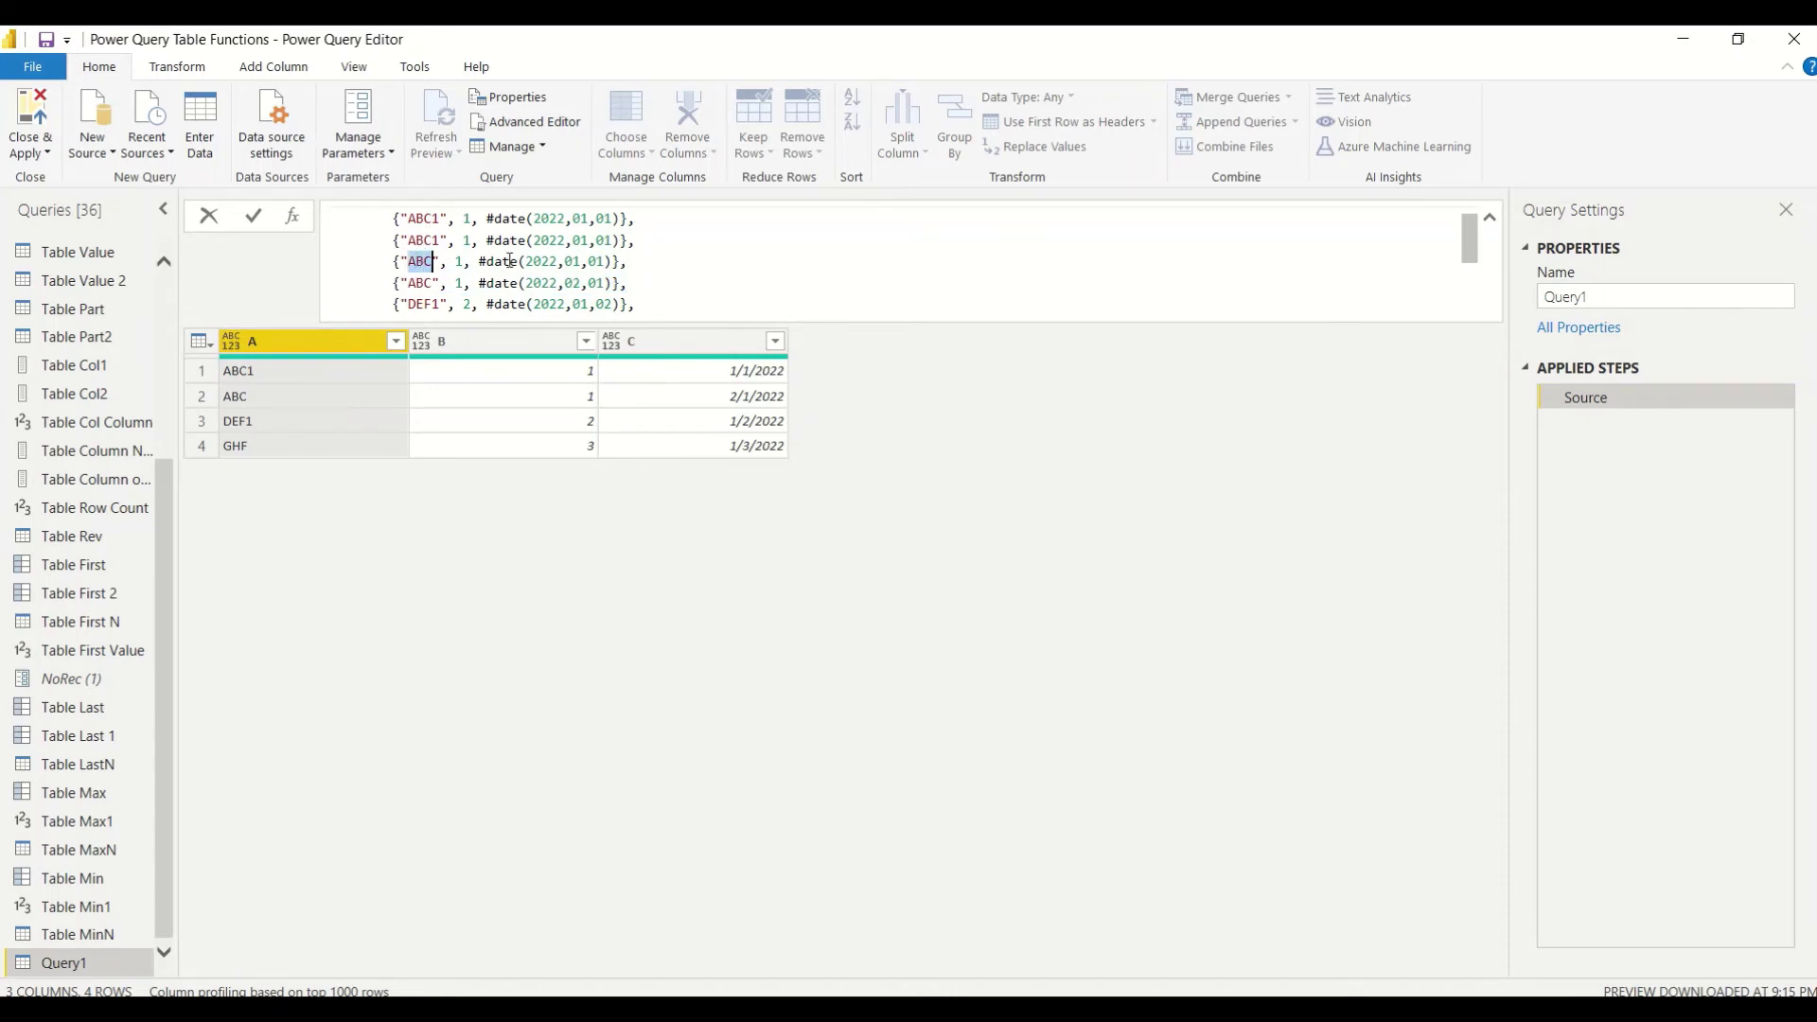
drag(632, 258, 379, 218)
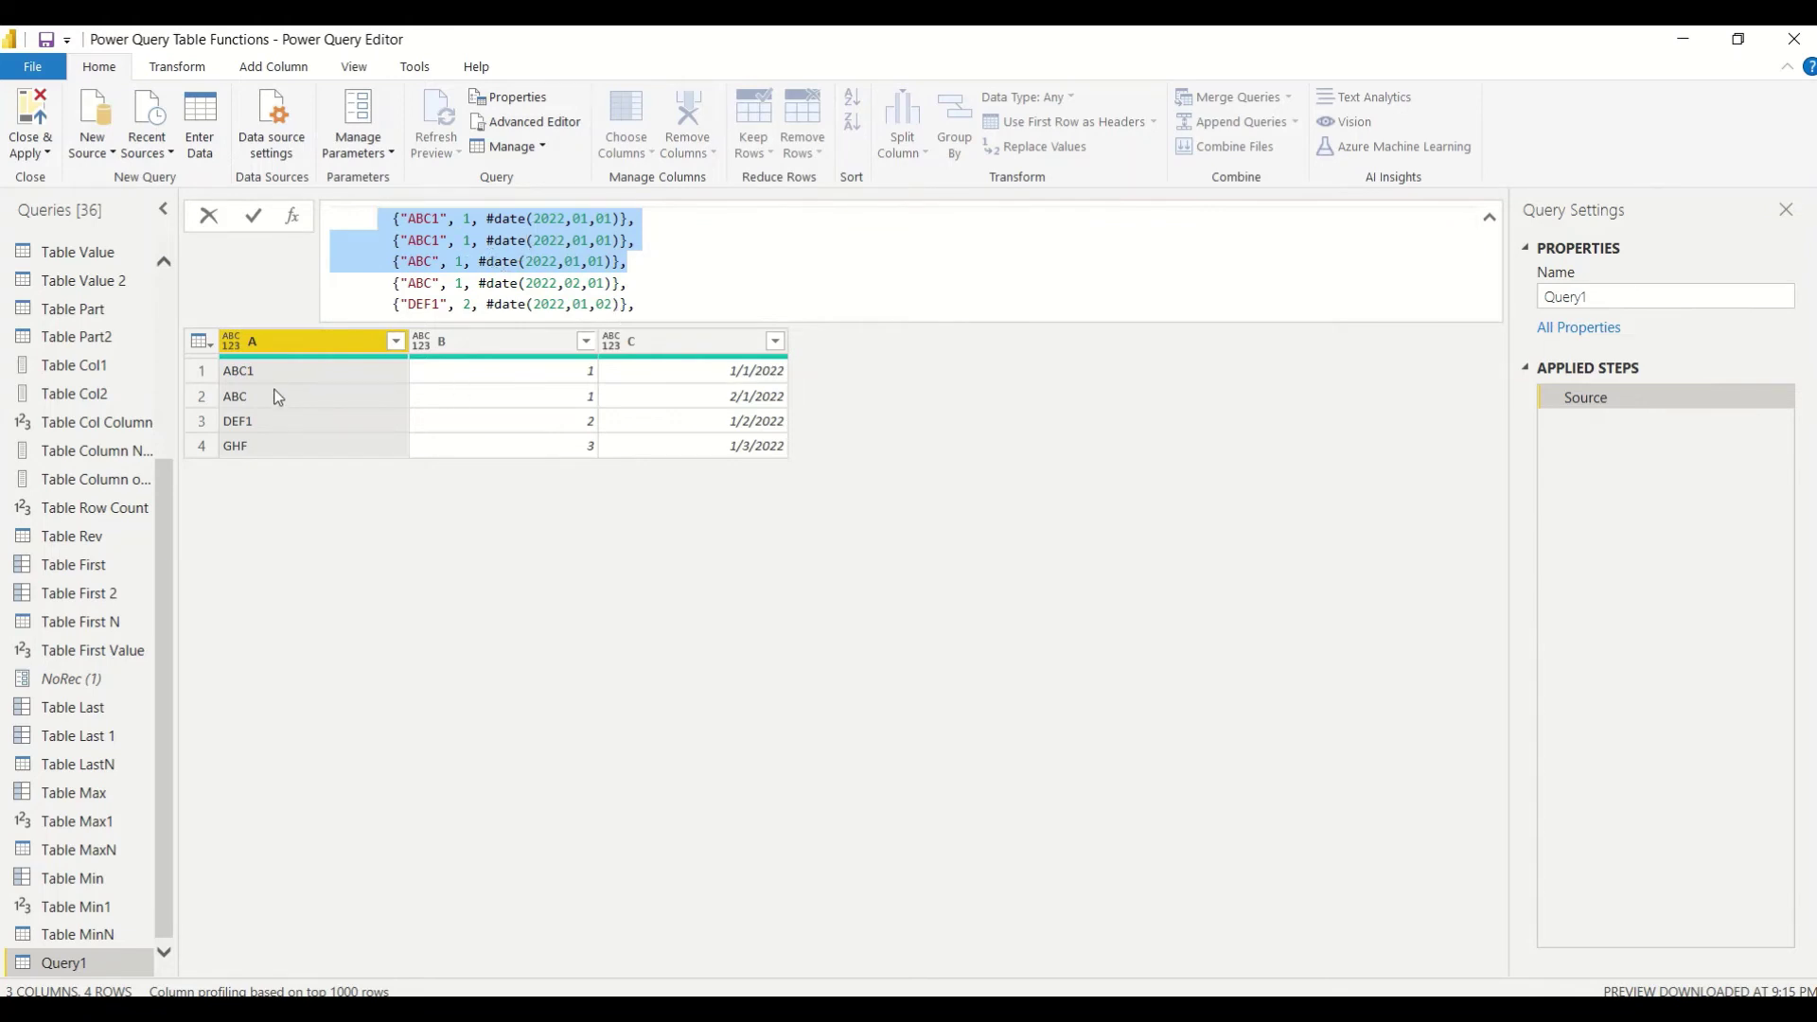
click(650, 280)
drag(650, 280, 363, 284)
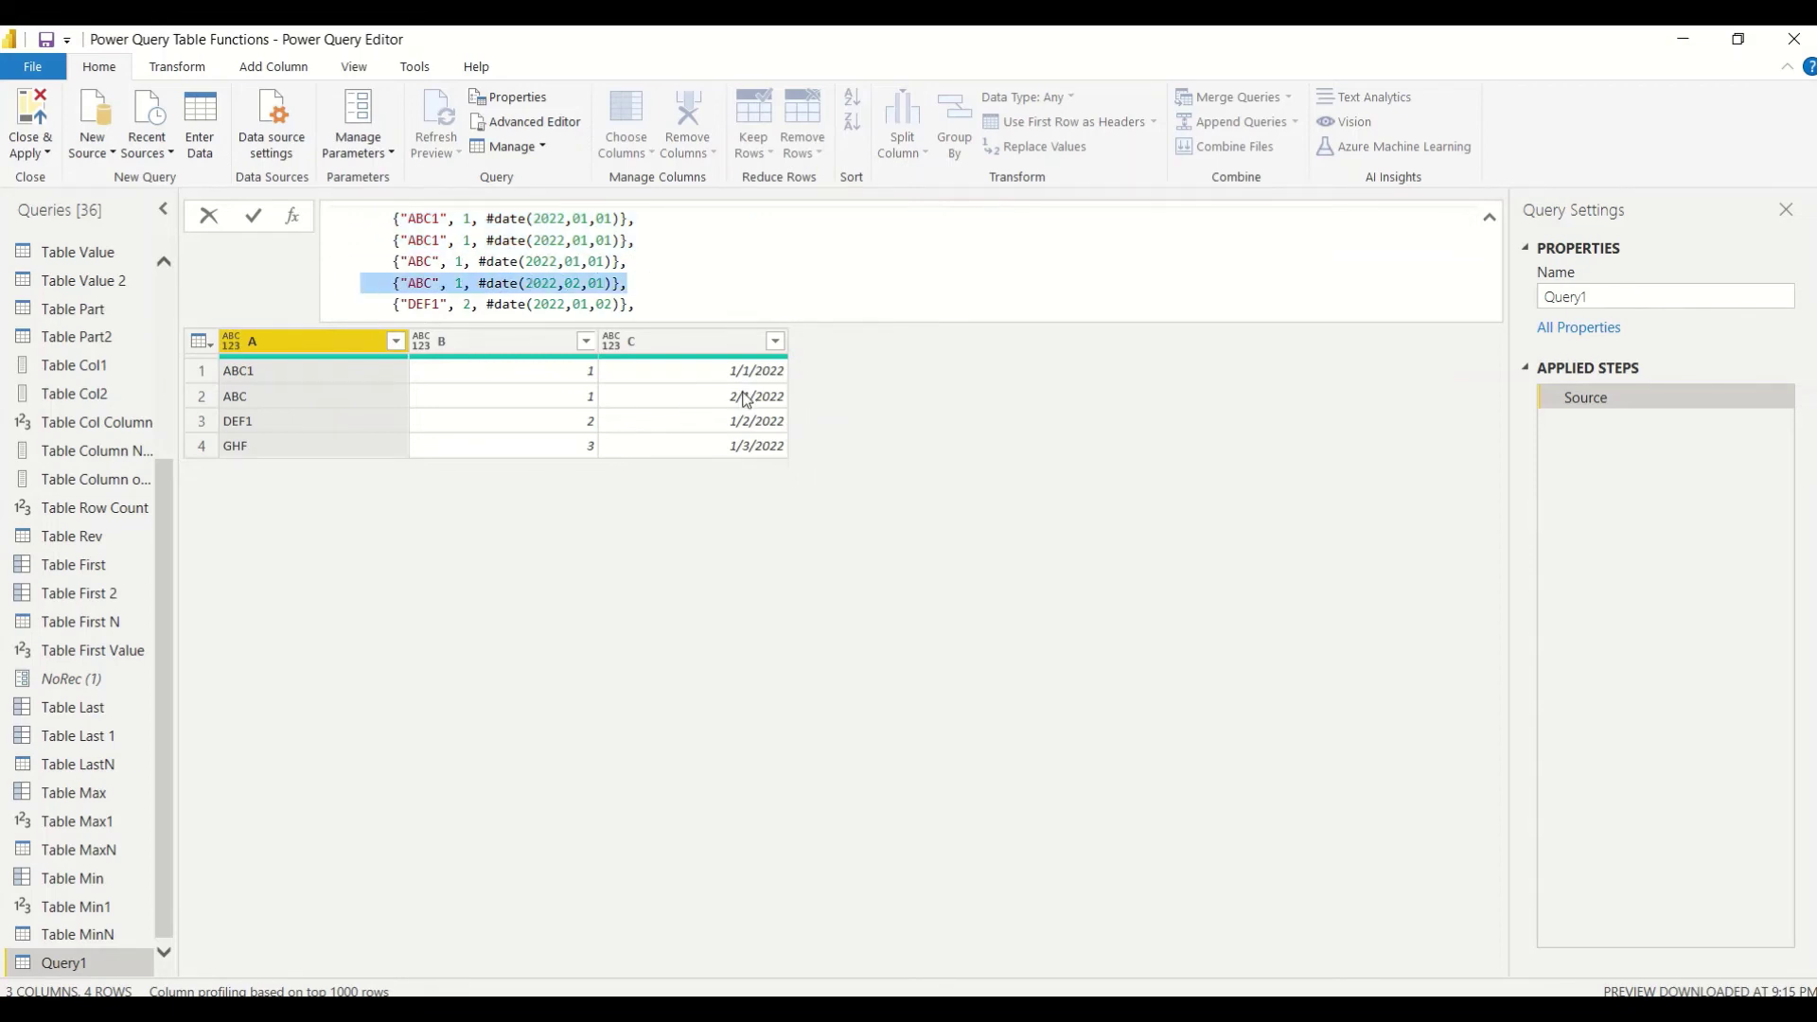
scroll(524, 283, down, 1)
drag(644, 250, 345, 243)
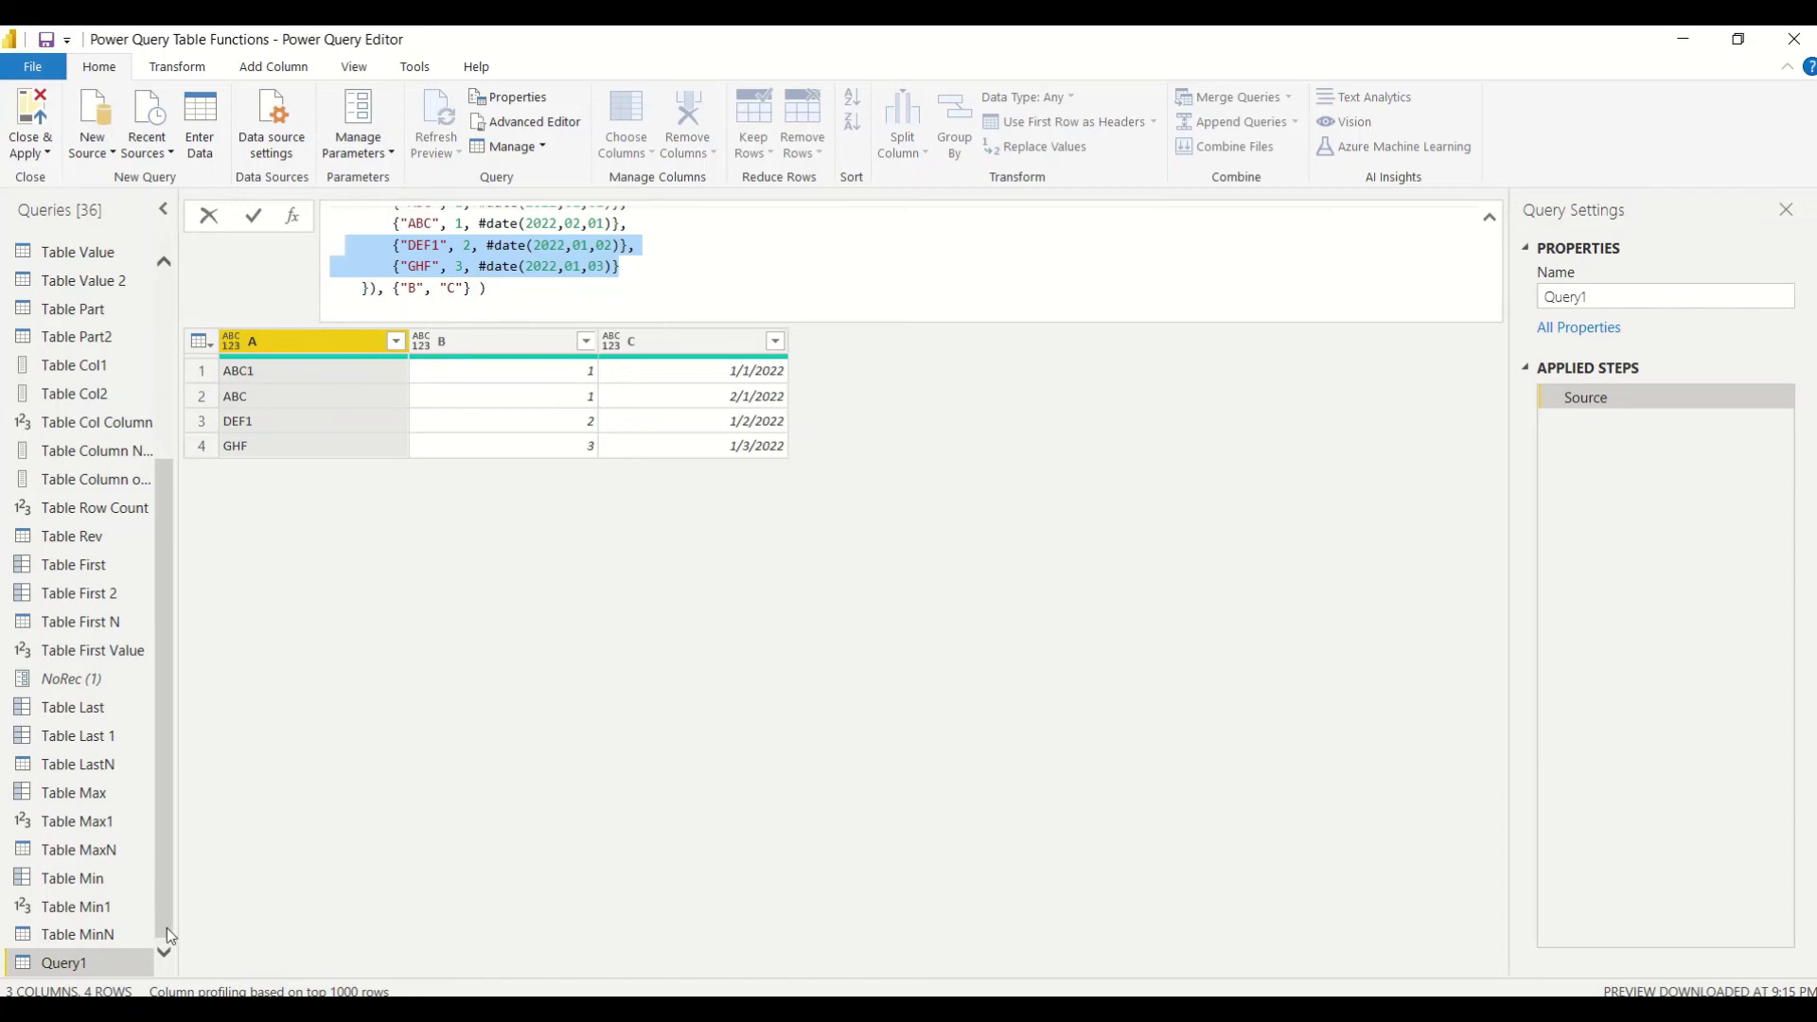
Step: Rename Query1 to "Table Distinct"
double_click(83, 962)
text(Table)
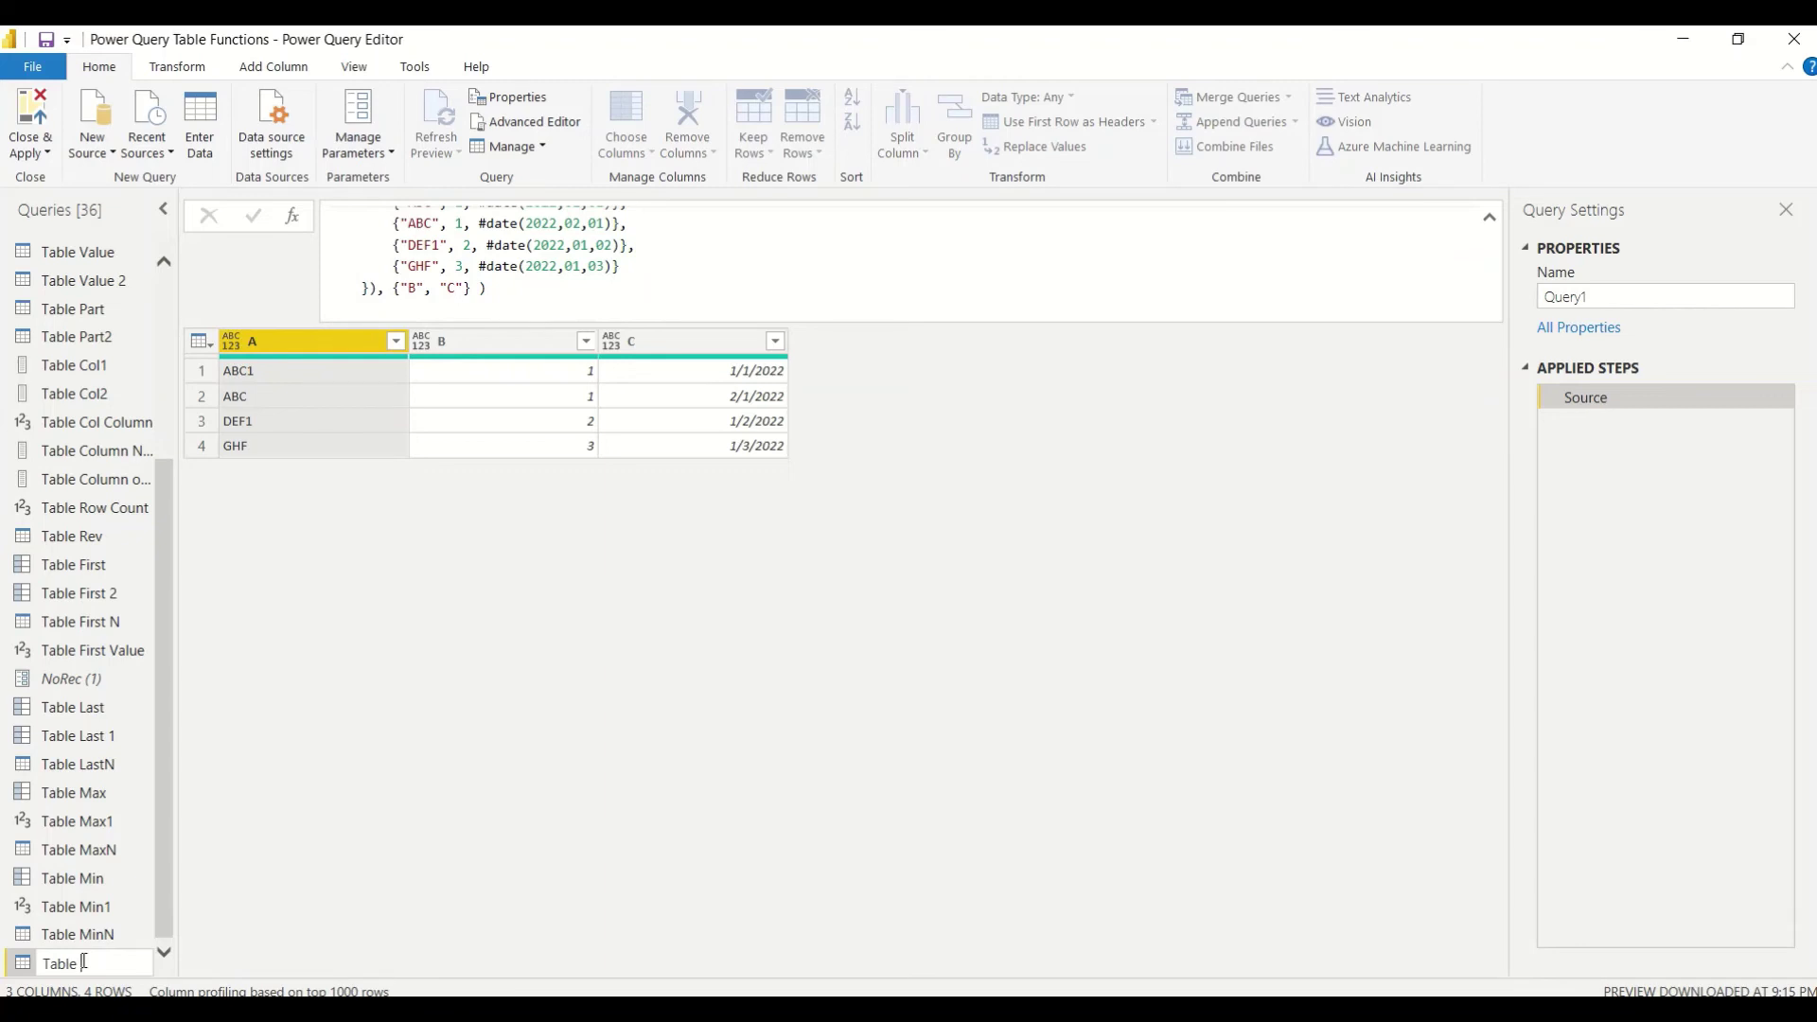
text(Distinct)
key(Return)
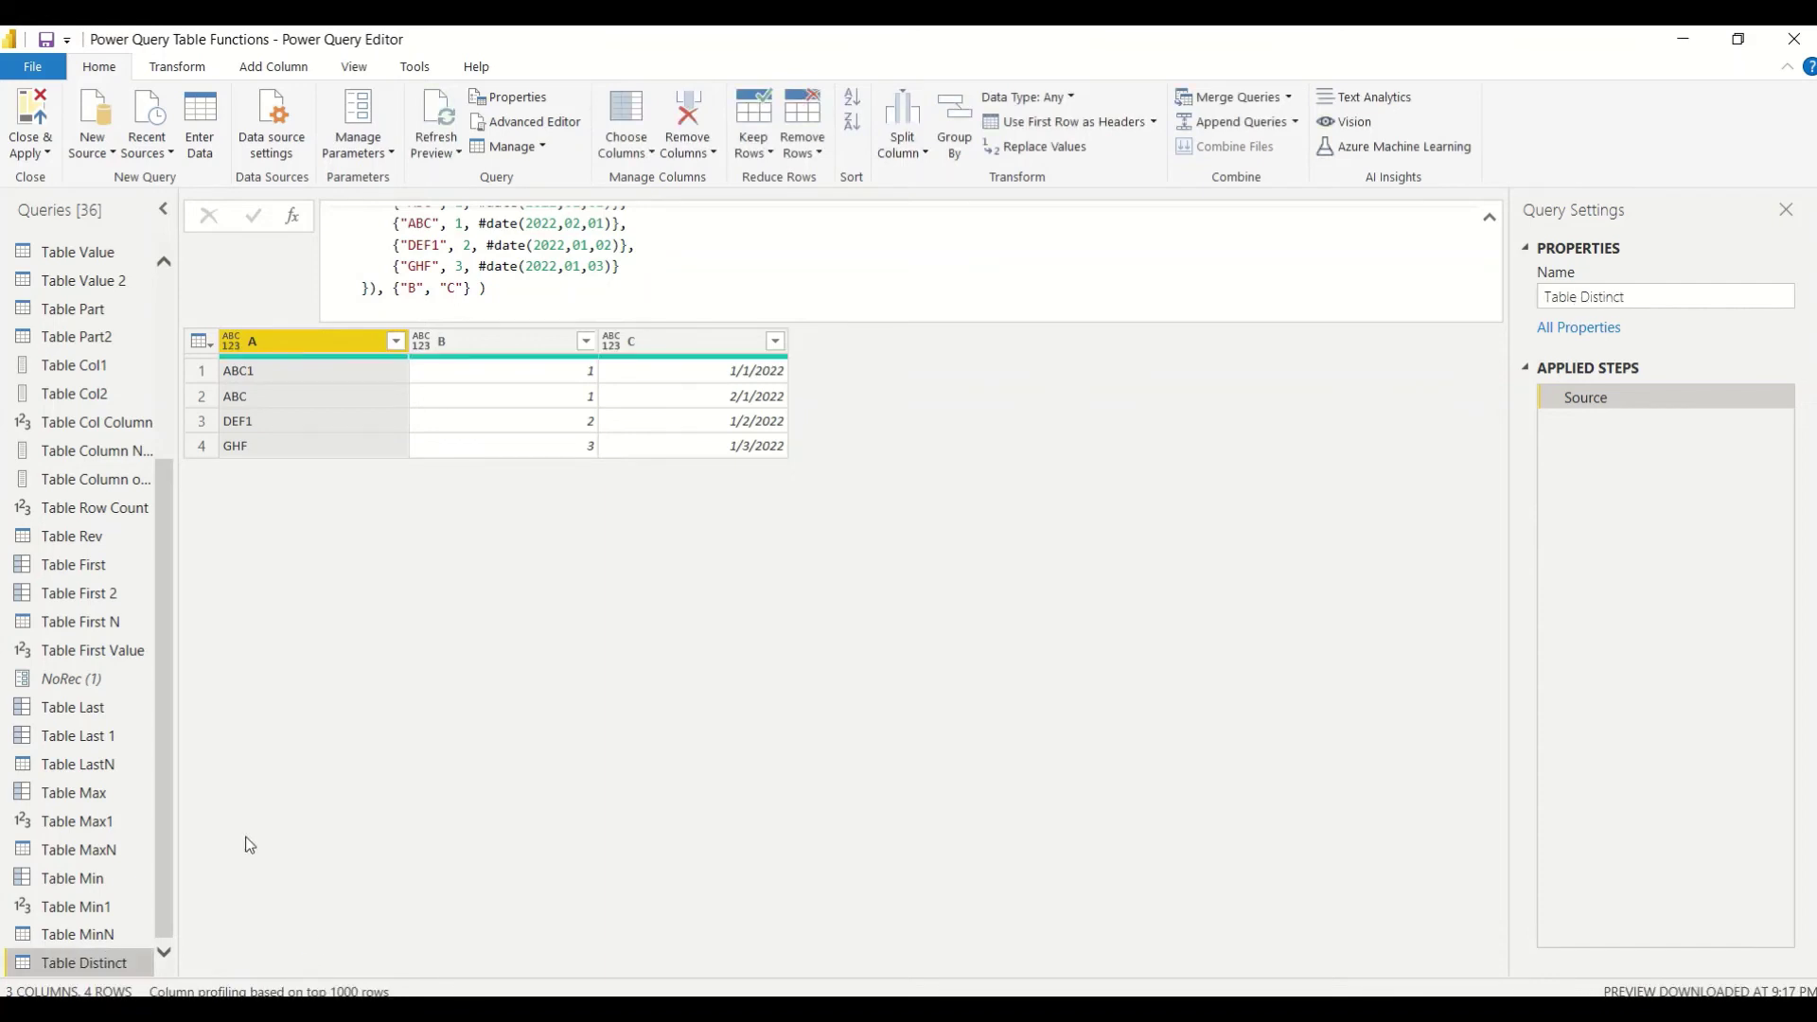
Step: Select the Table Distinct formula text and bring up the New Source list
click(605, 291)
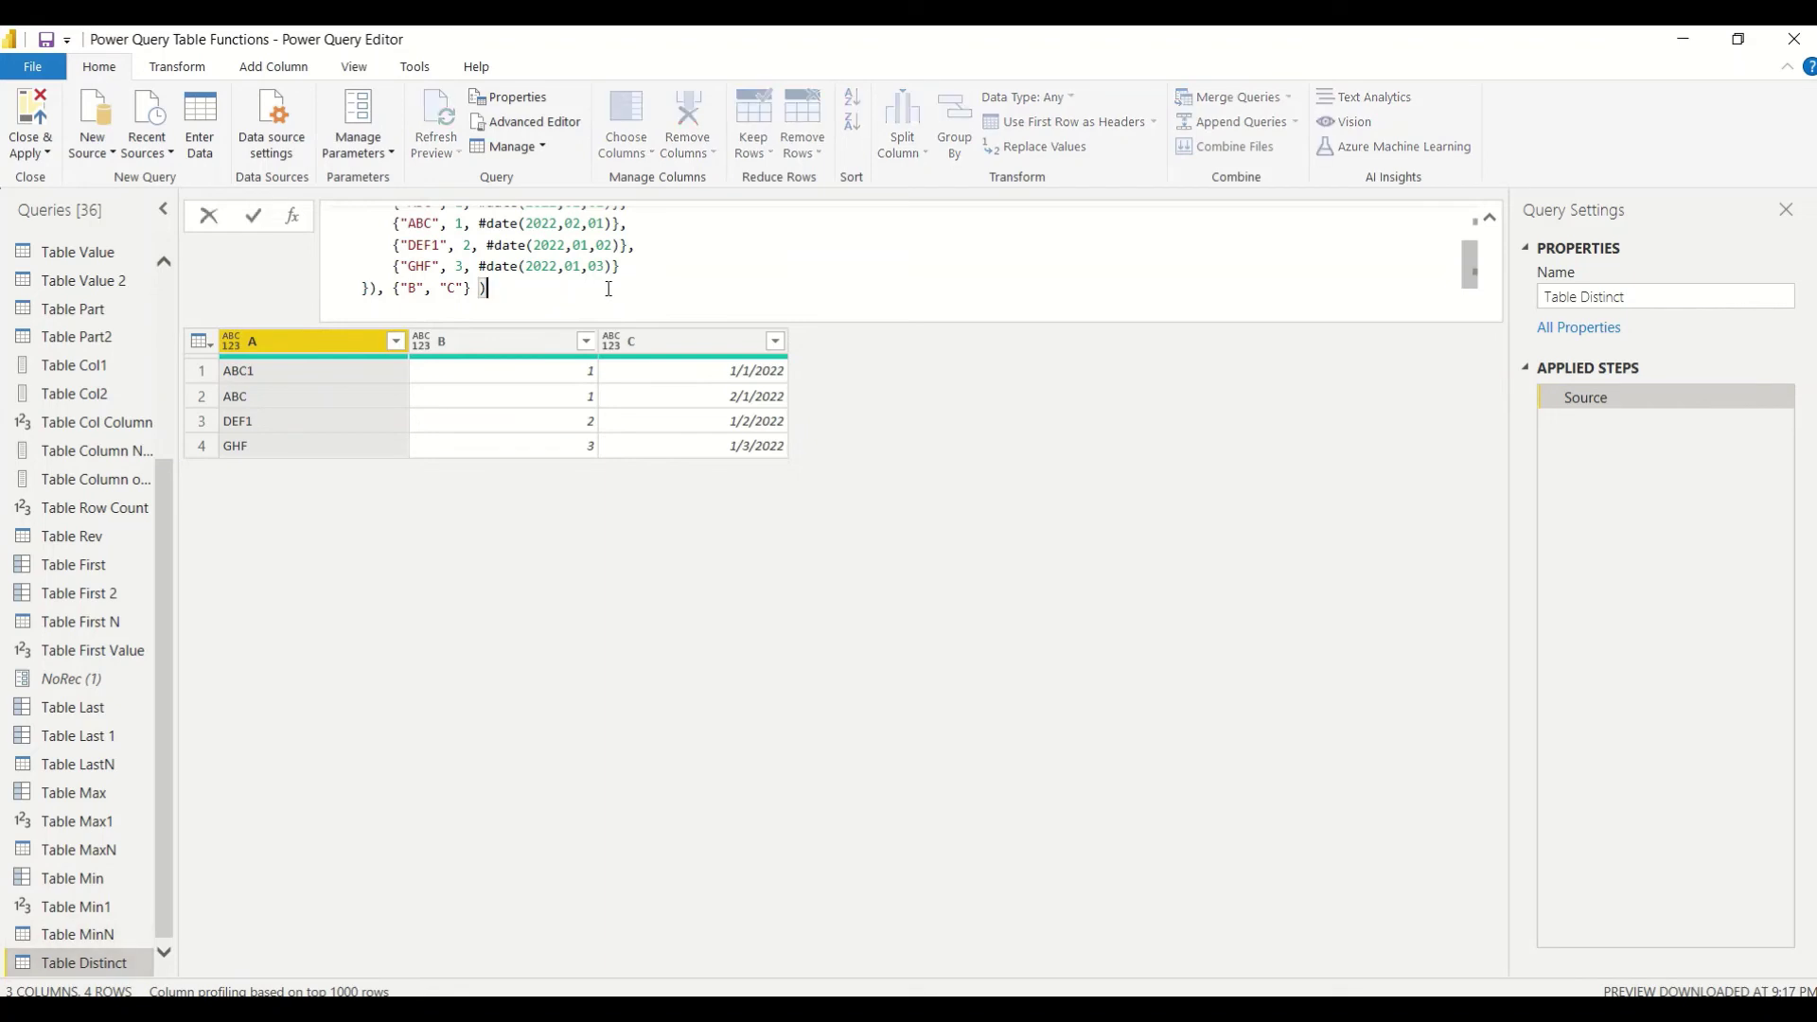
scroll(605, 284, up, 3)
drag(474, 216, 379, 289)
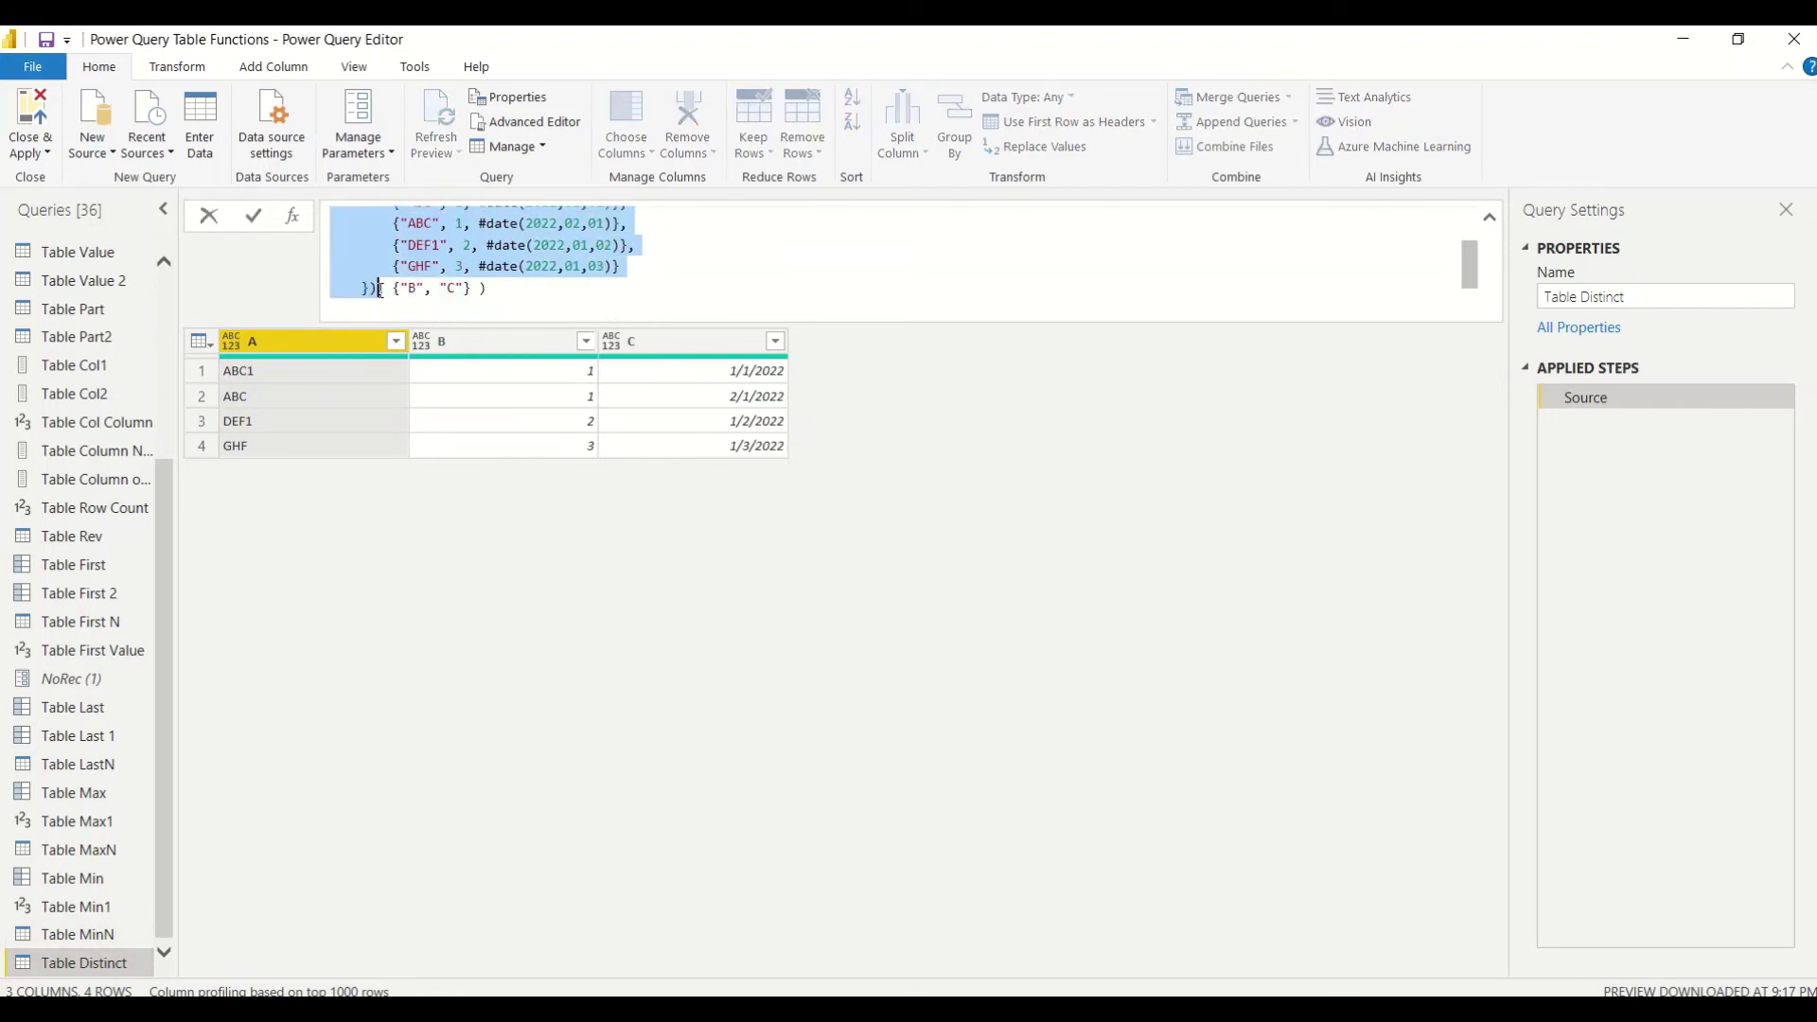
click(91, 137)
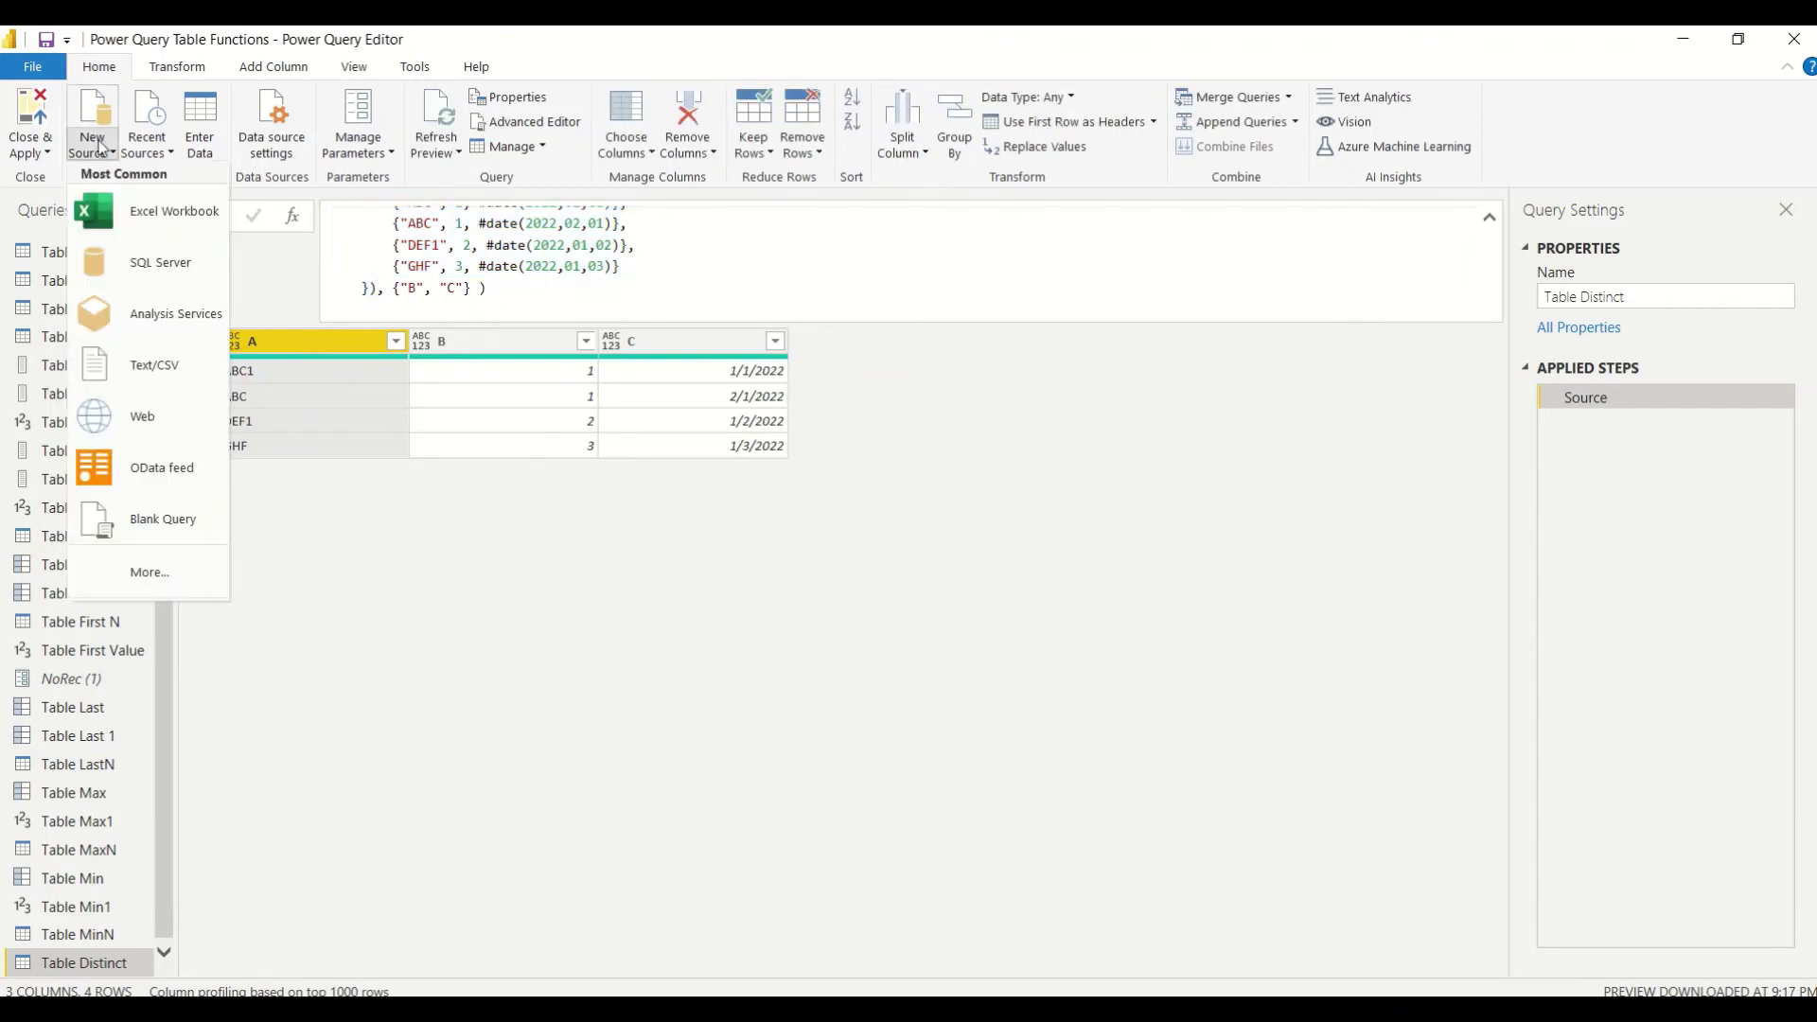
Step: Create a blank Query1 and paste the 6-row #table sample (columns A, B, C) as its Source in the Advanced Editor
click(159, 518)
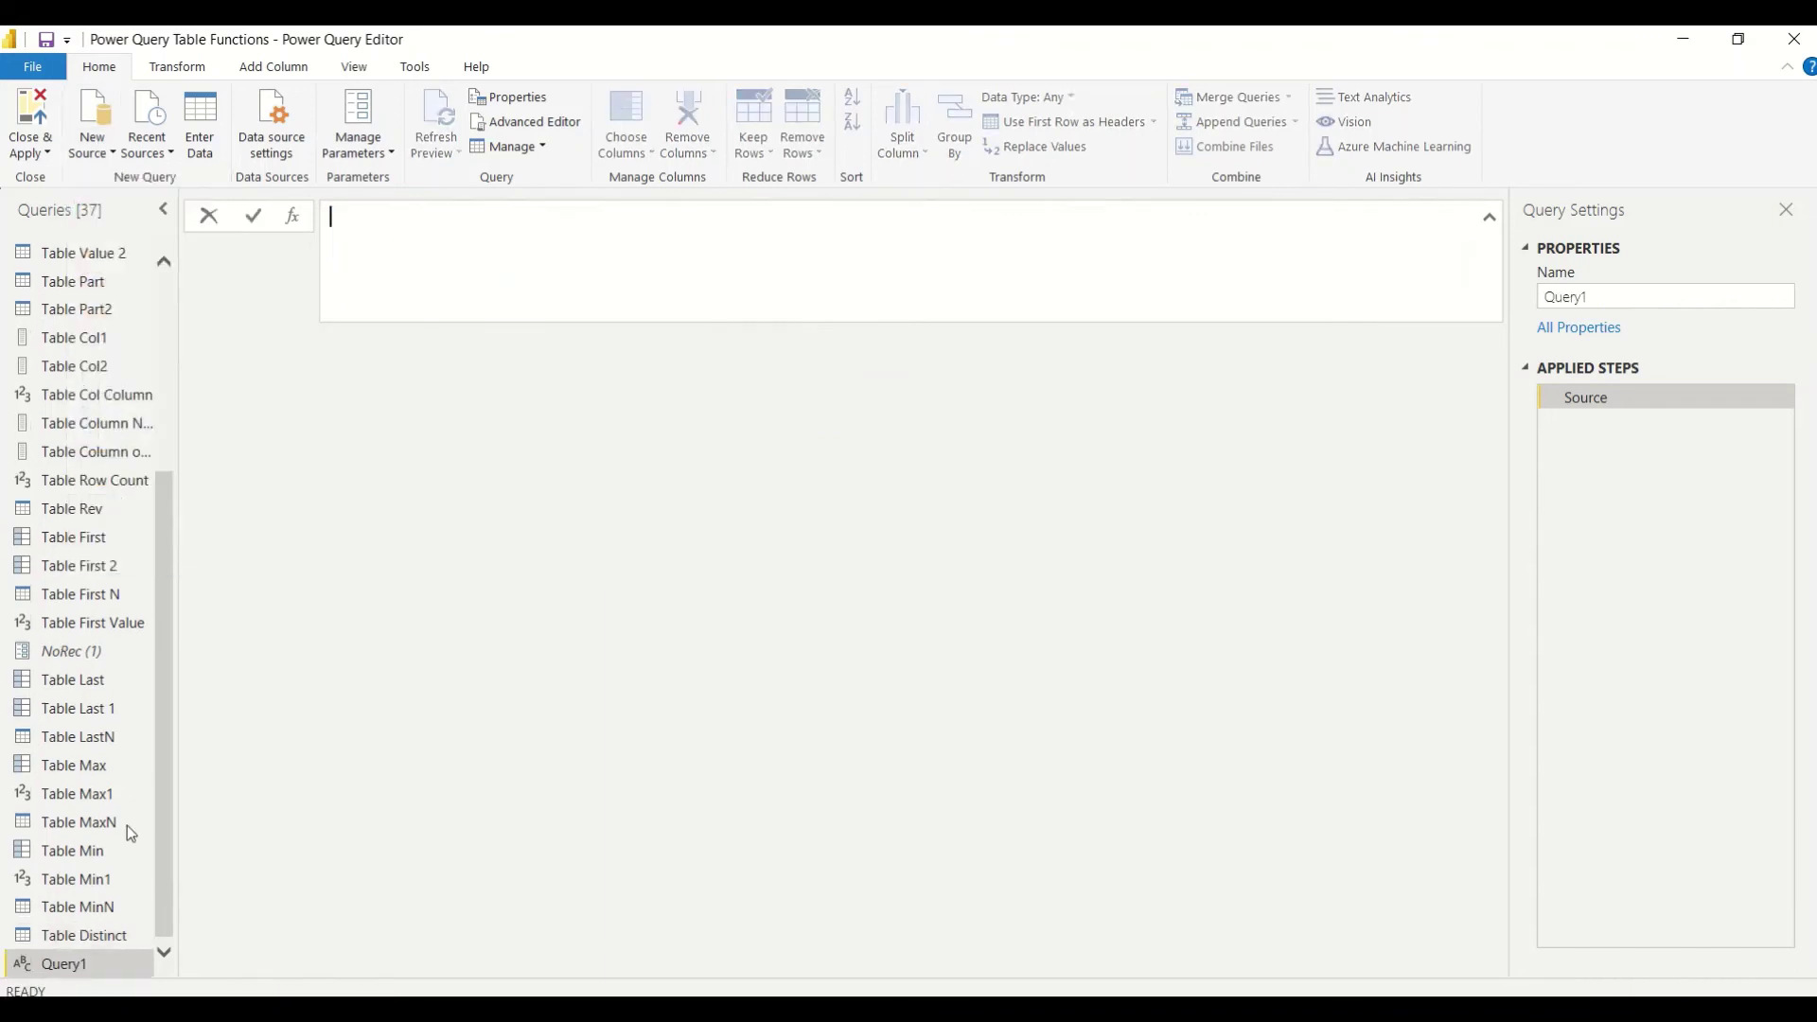
right_click(64, 965)
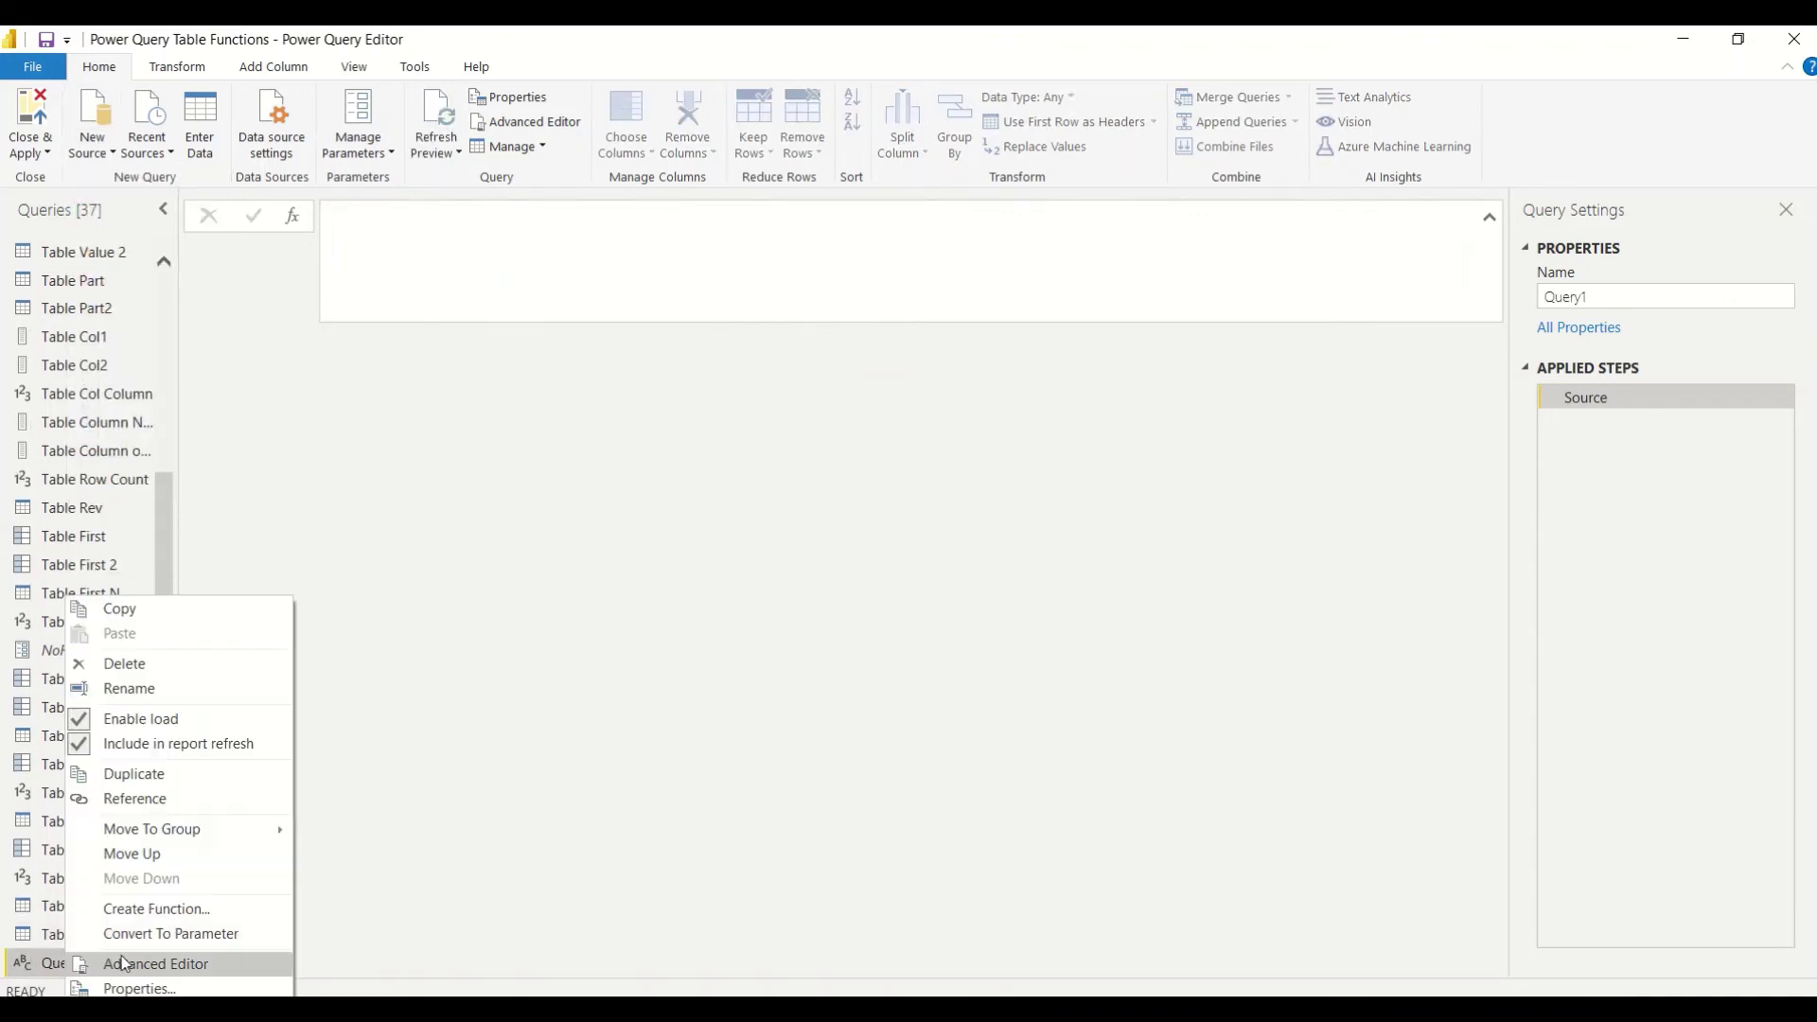
click(132, 965)
drag(499, 249, 485, 270)
click(485, 270)
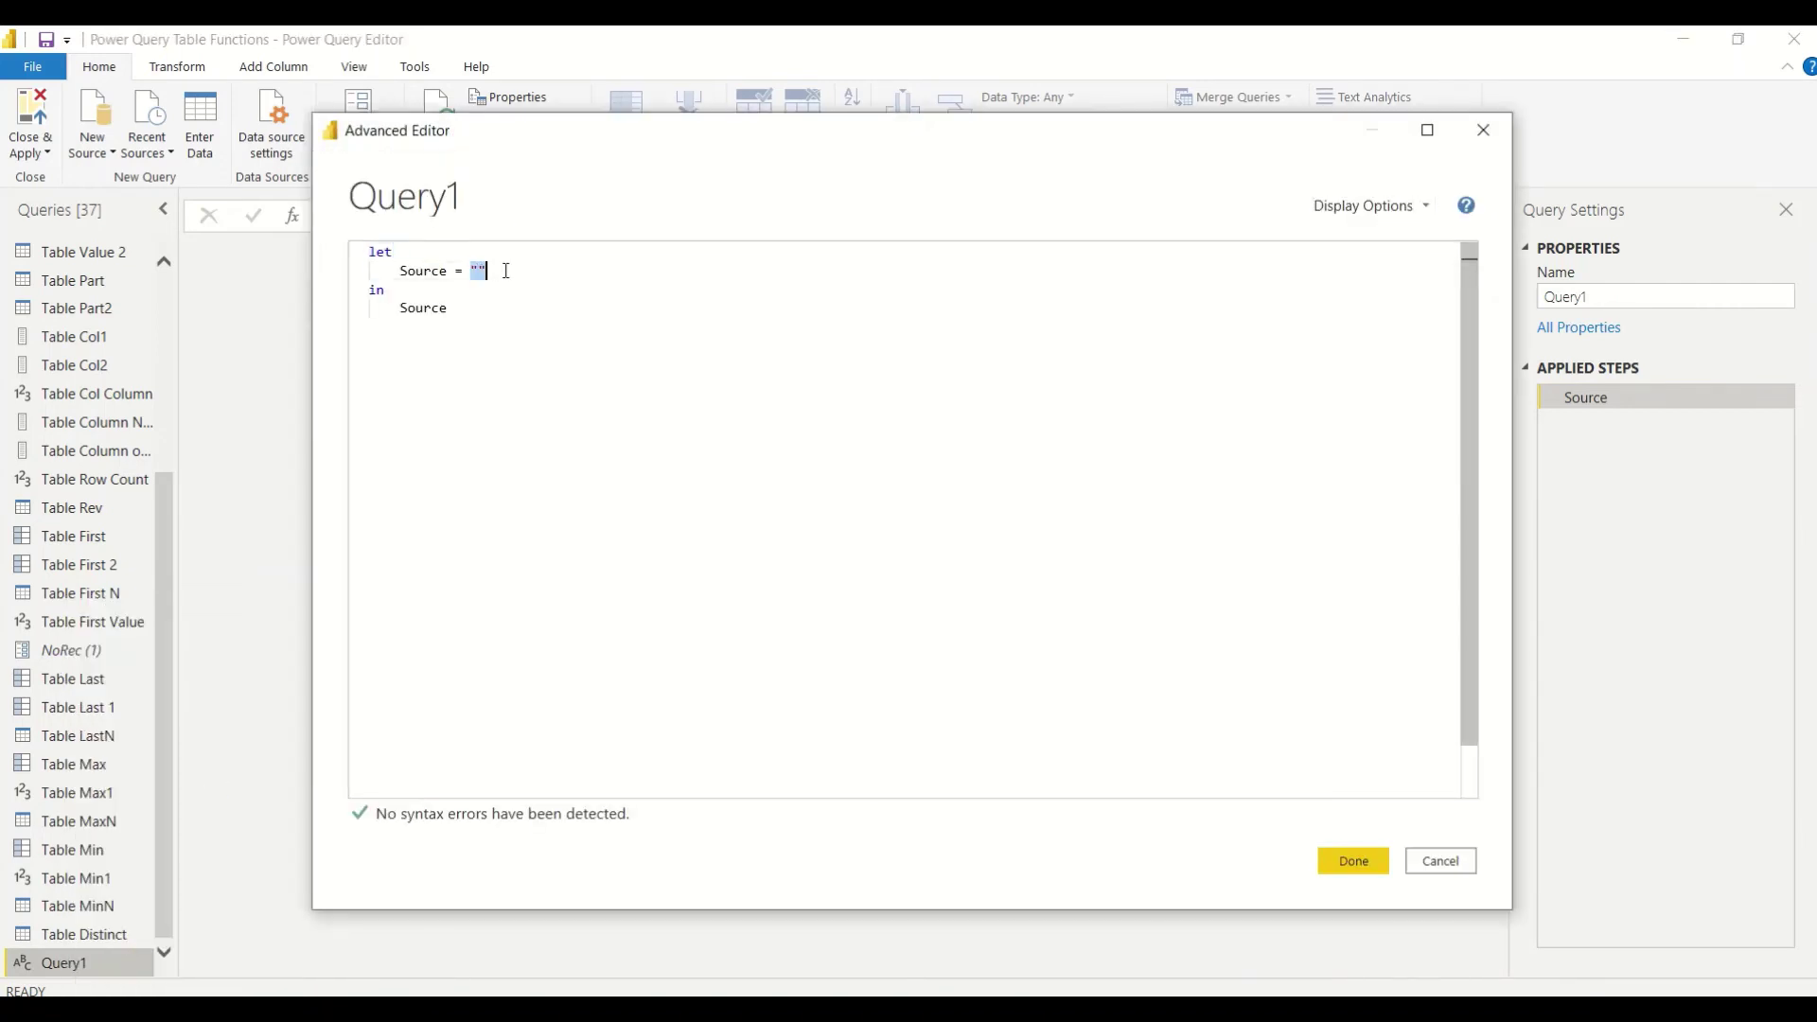
text(#table({"A", "B", "C"}, {         {"ABC1", 1, #date(2022,01,01)},         {"ABC1", 1, #date(2022,01,01)},         {"ABC", 1, #date(2022,01,01)},         {"ABC", 1, #date(2022,02,01)},         {"DEF1", 2, #date(2022,01,02)},         {"GHF", 3, #date(2022,01,03)}     }))
click(1348, 861)
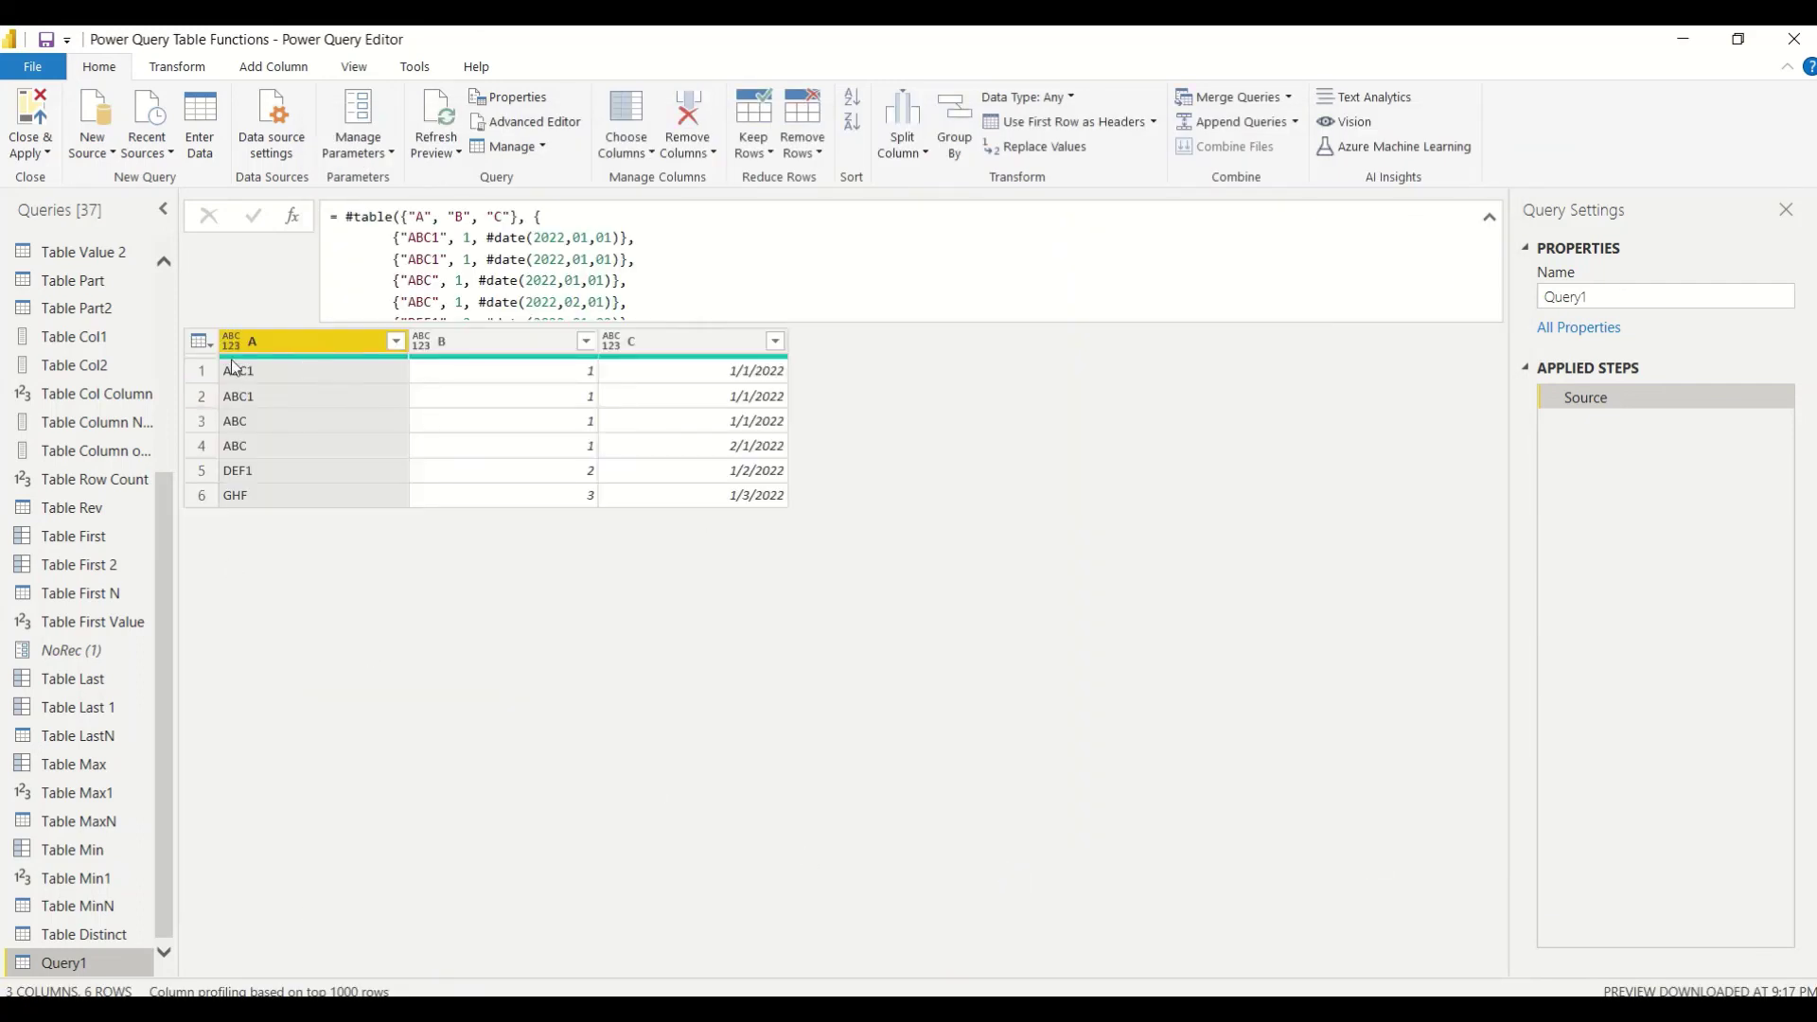
Step: Try Remove Duplicates on the whole table, then delete the Removed Duplicates step
click(193, 345)
click(193, 345)
click(193, 344)
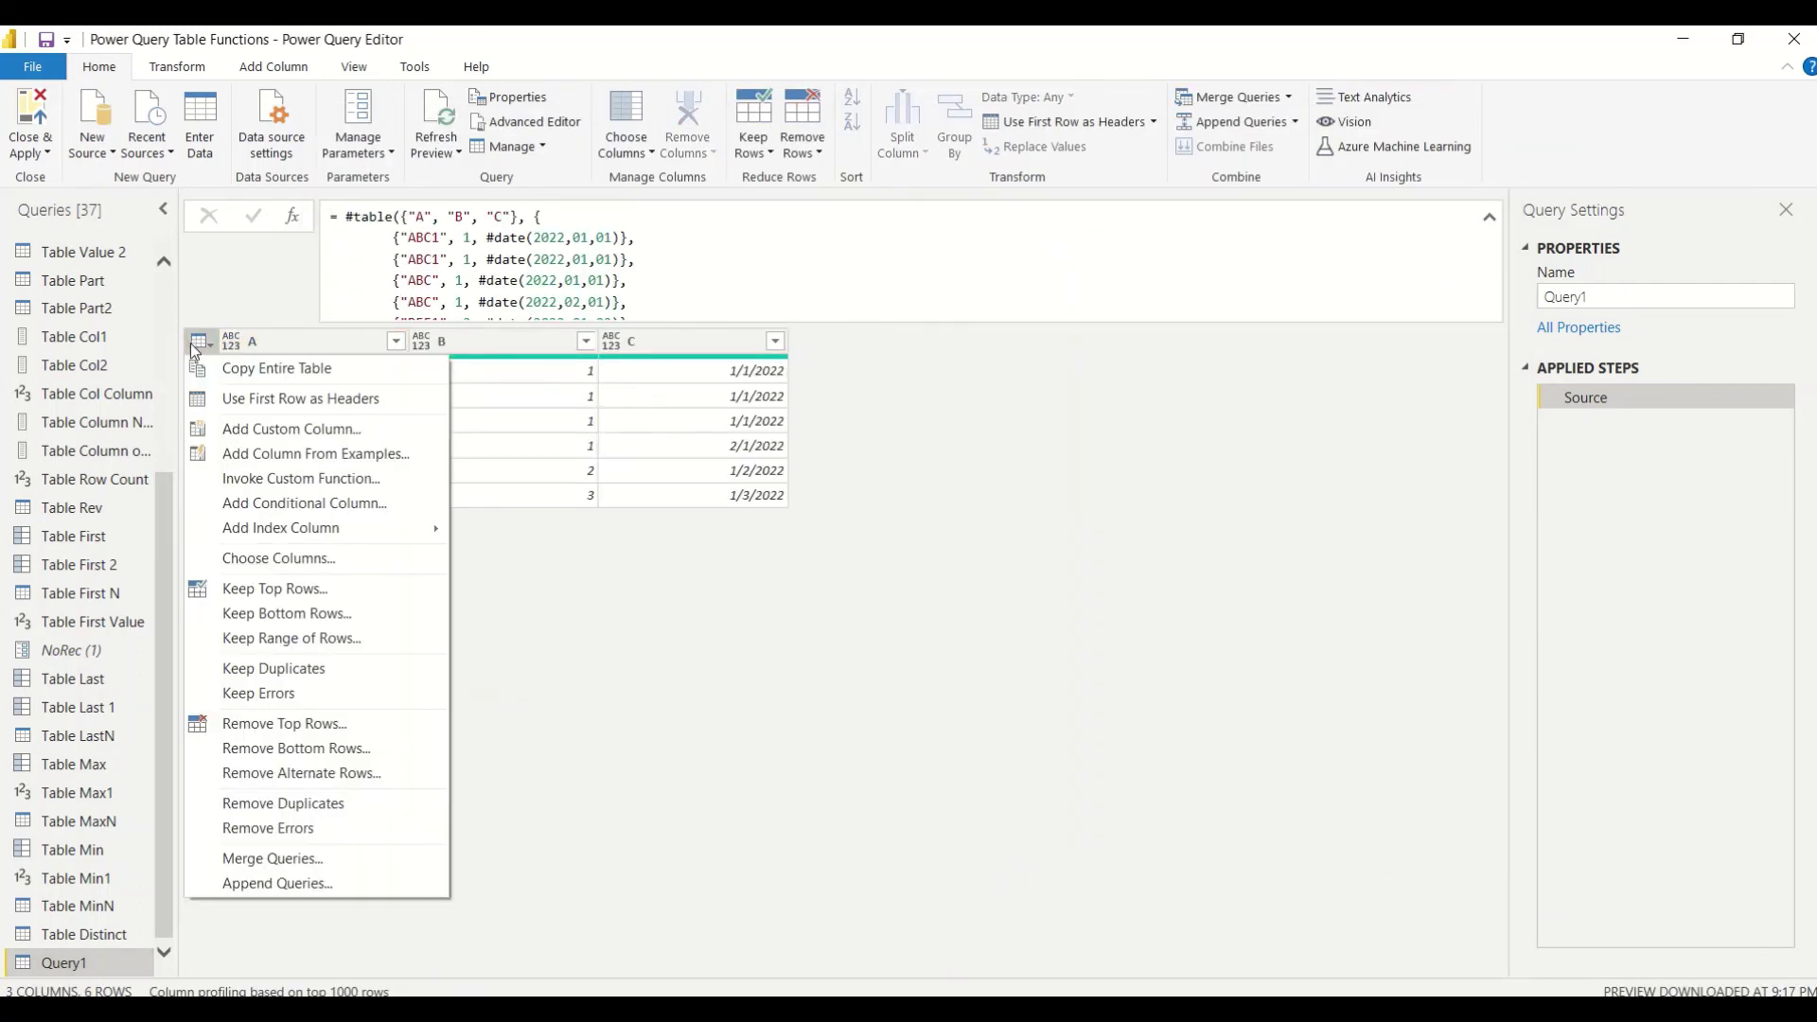
click(821, 710)
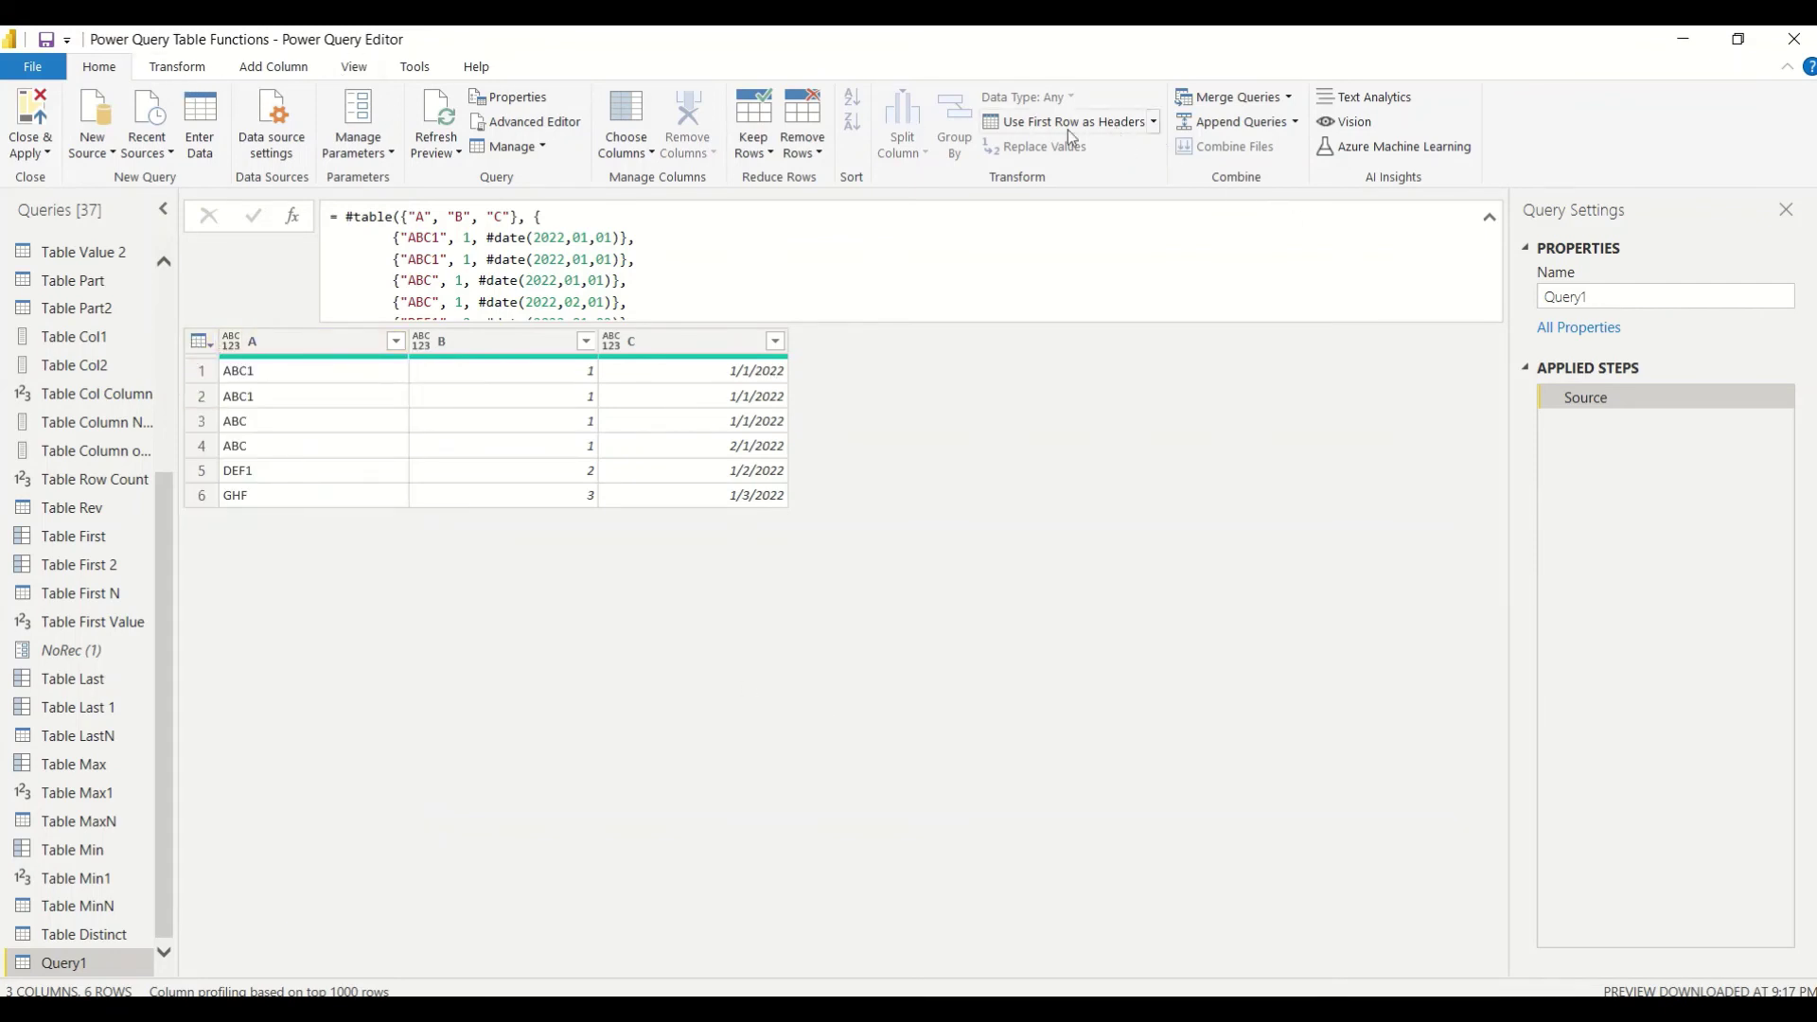
click(818, 159)
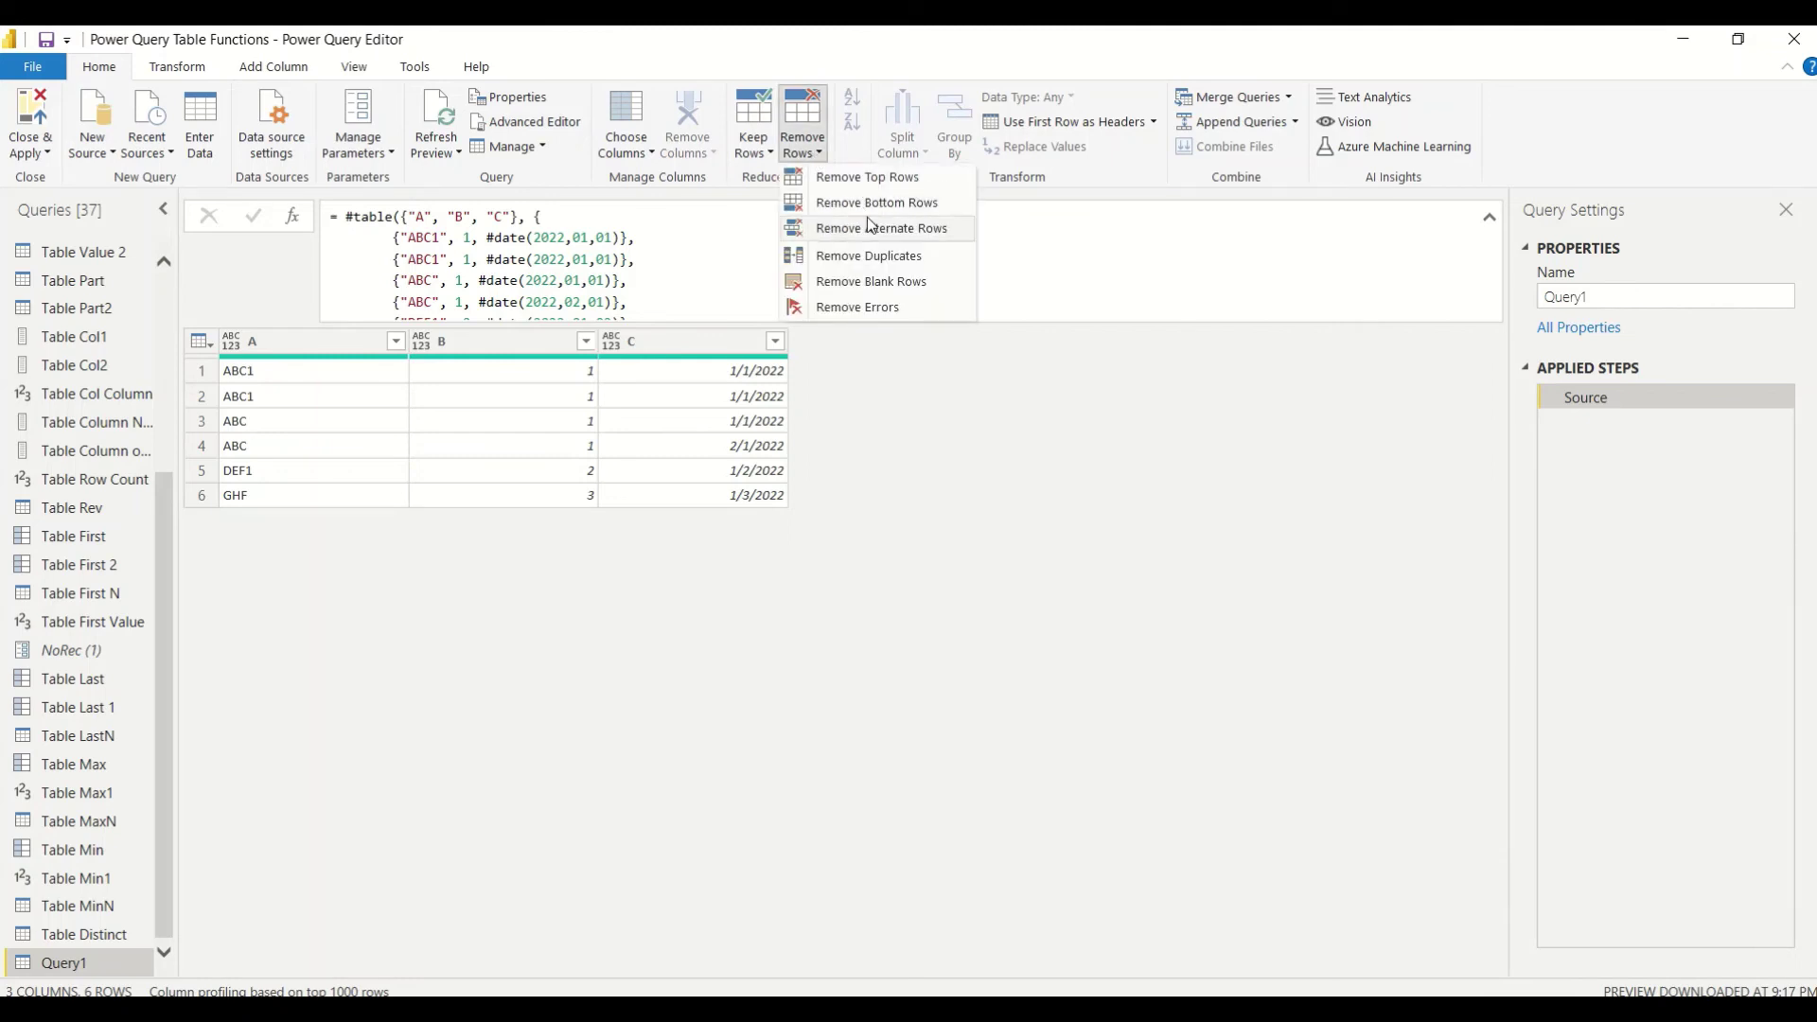
click(869, 255)
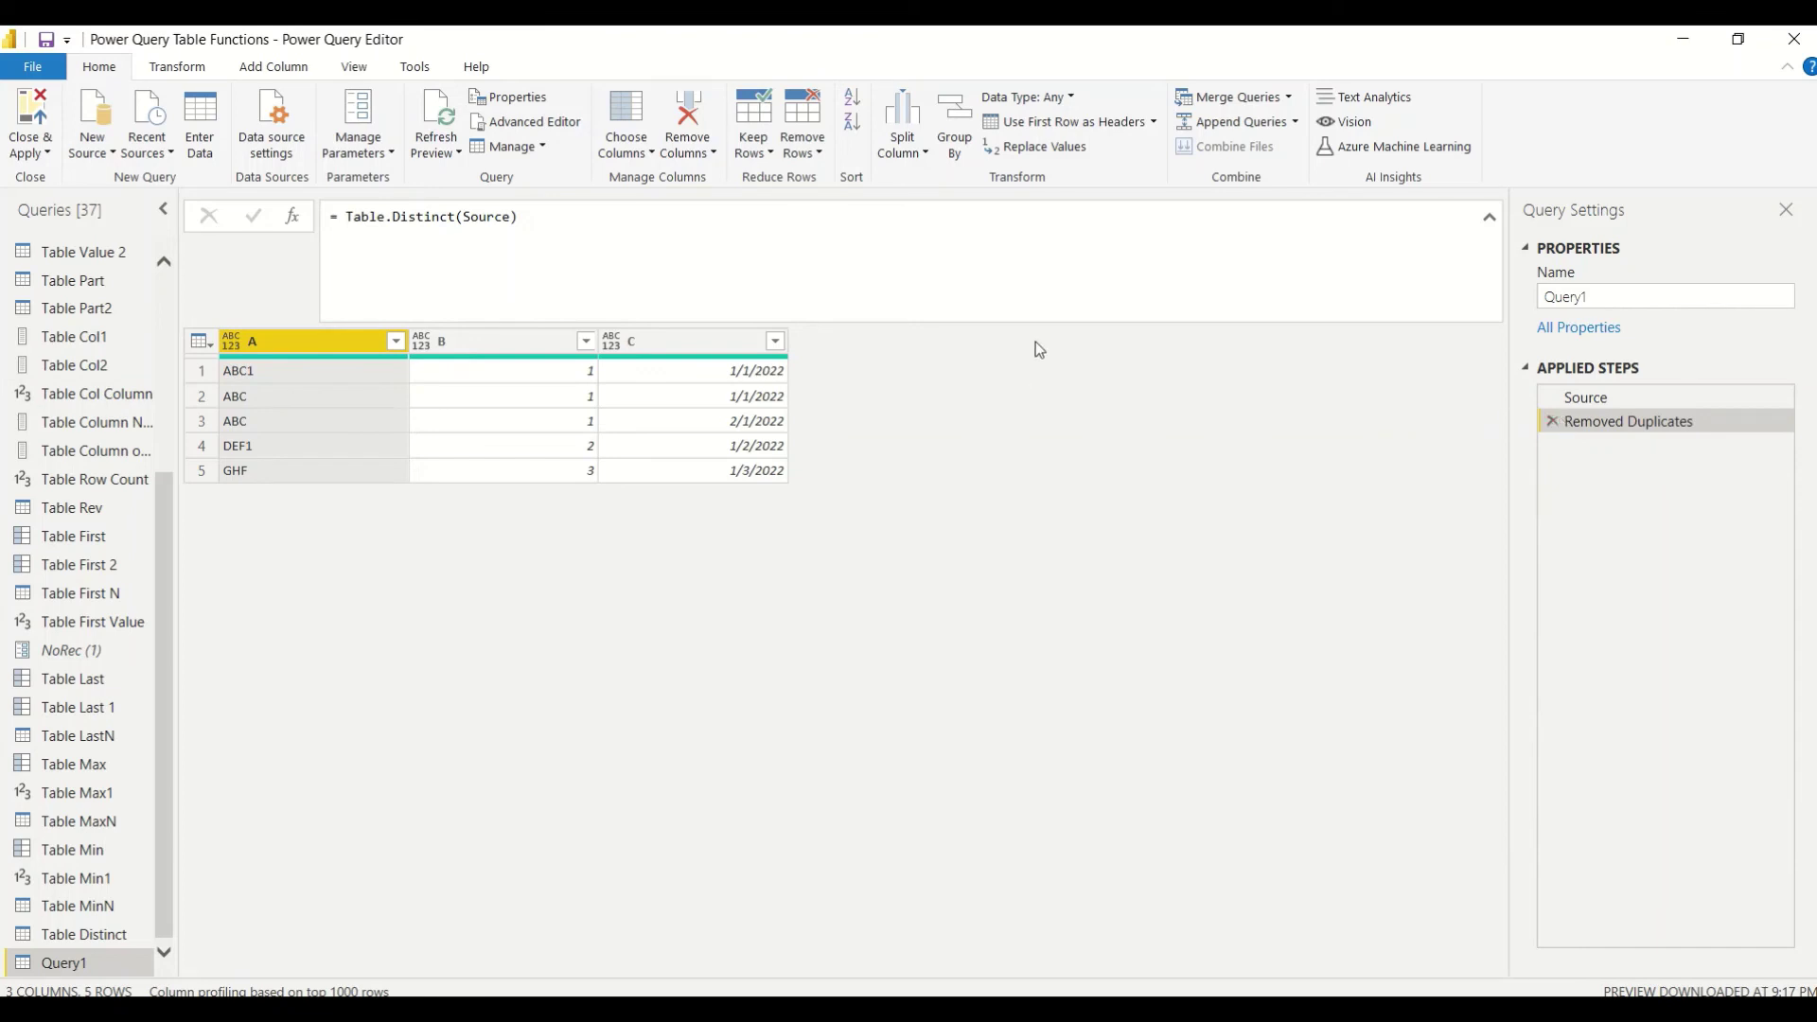
double_click(494, 219)
key(Escape)
click(1552, 425)
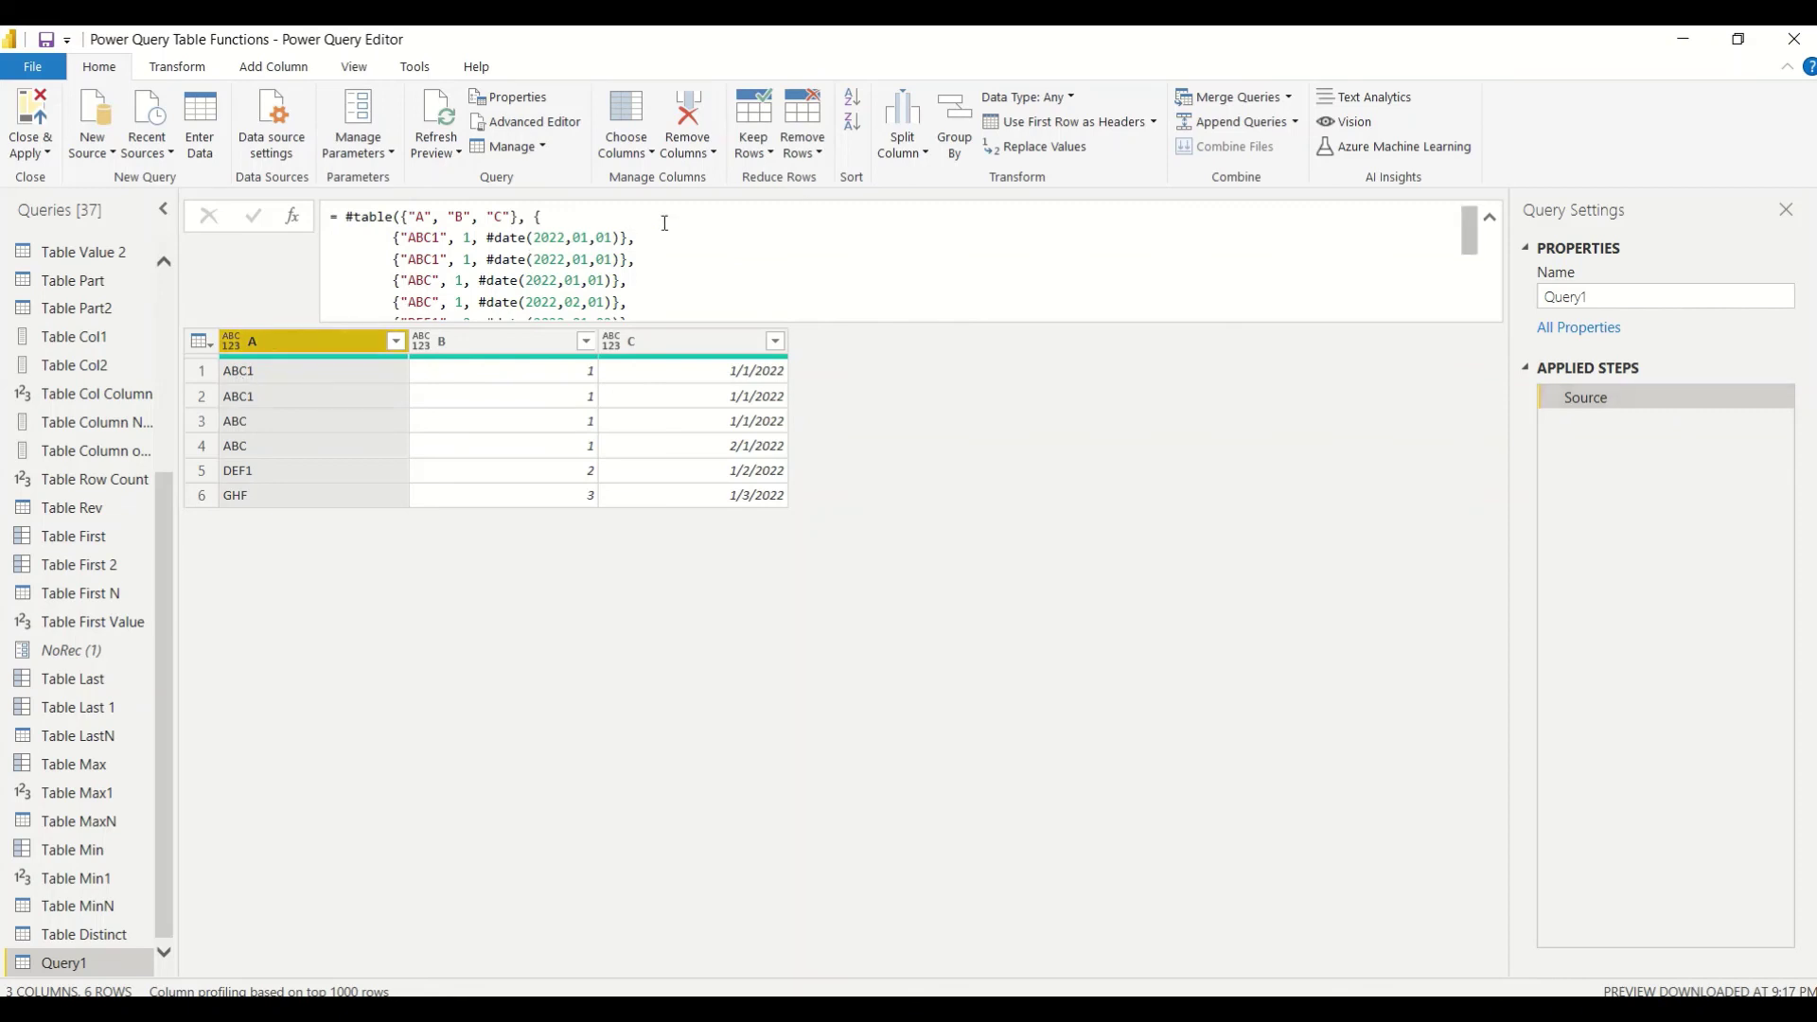
Step: Test Remove Duplicates on column A alone, then on column B alone, deleting each step
click(802, 149)
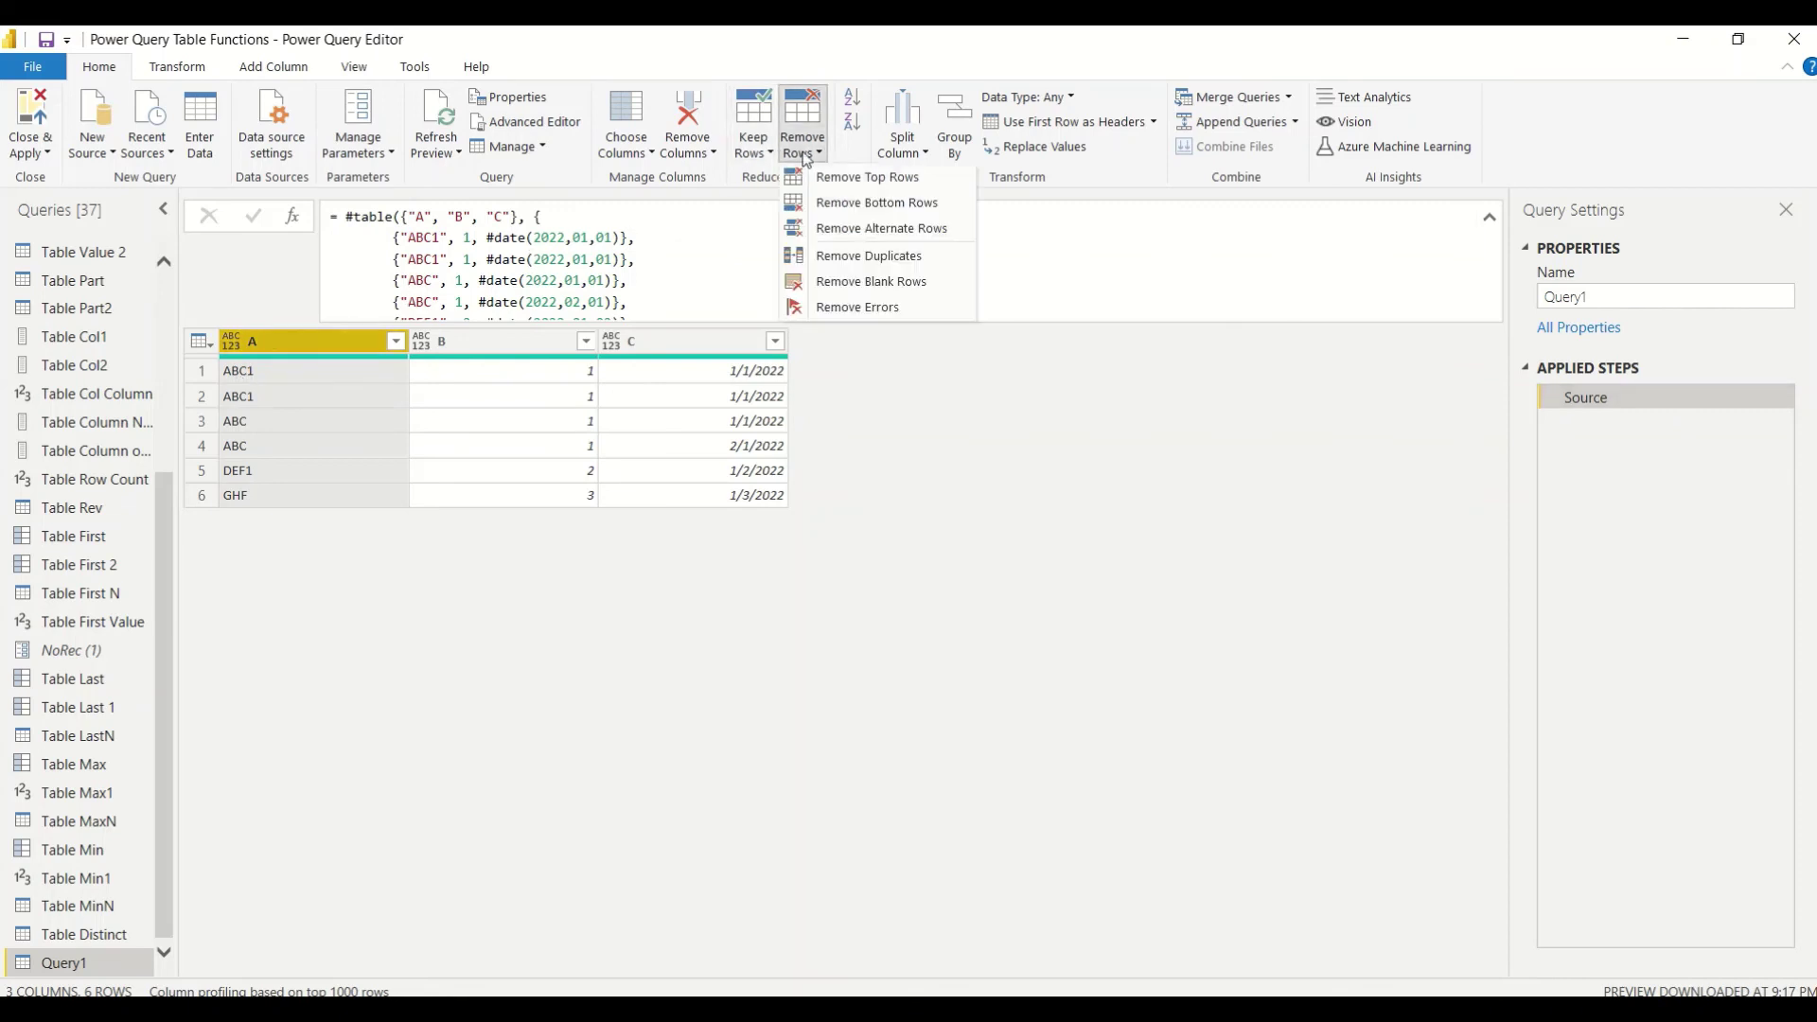
click(842, 255)
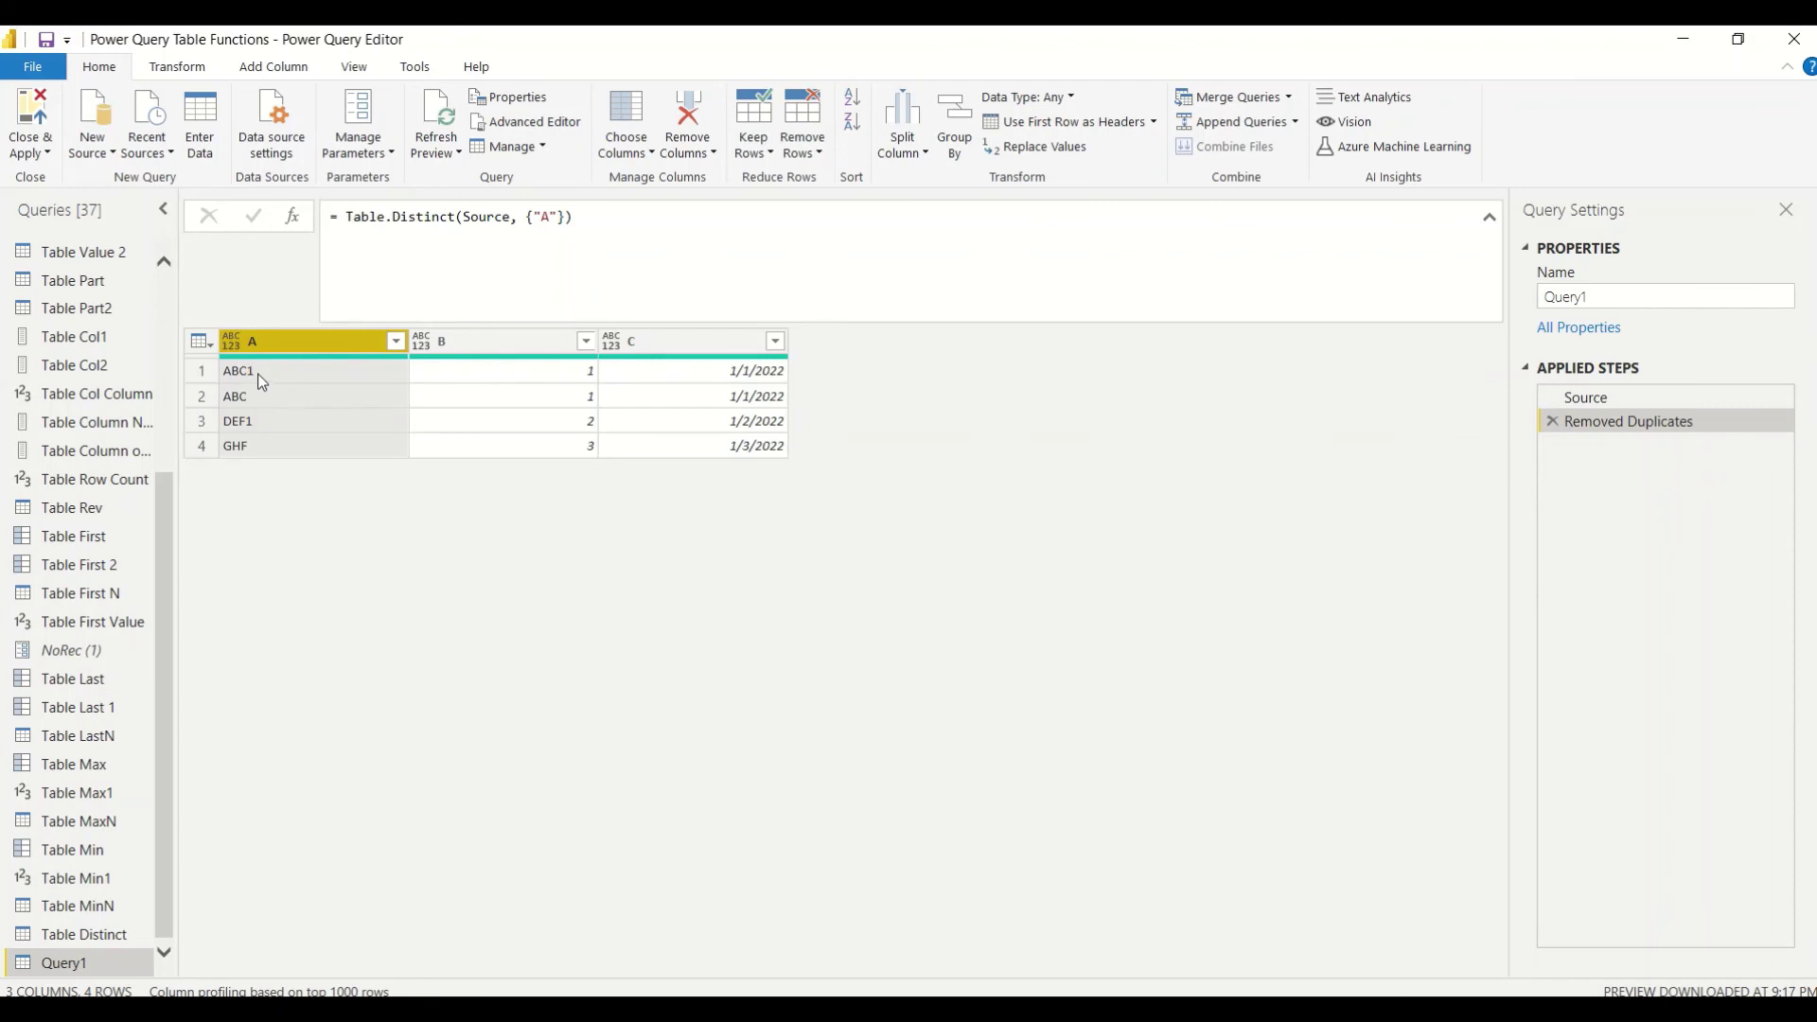
click(1552, 422)
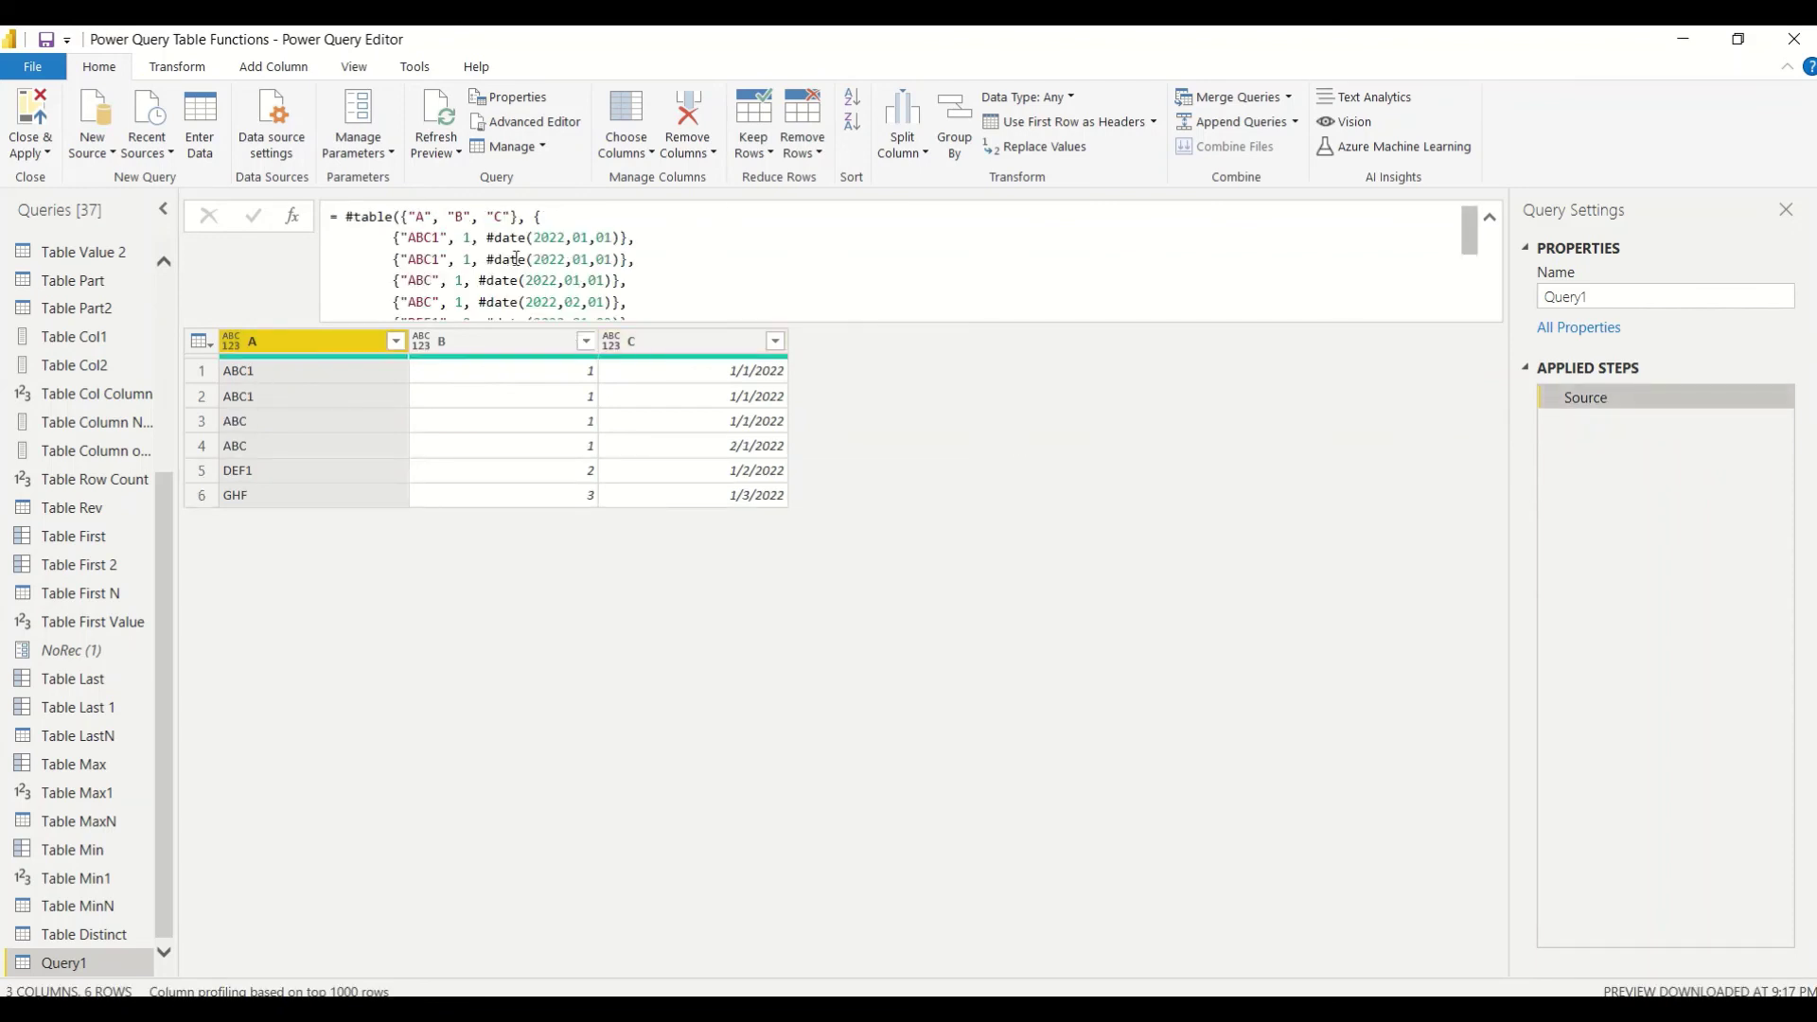
click(451, 348)
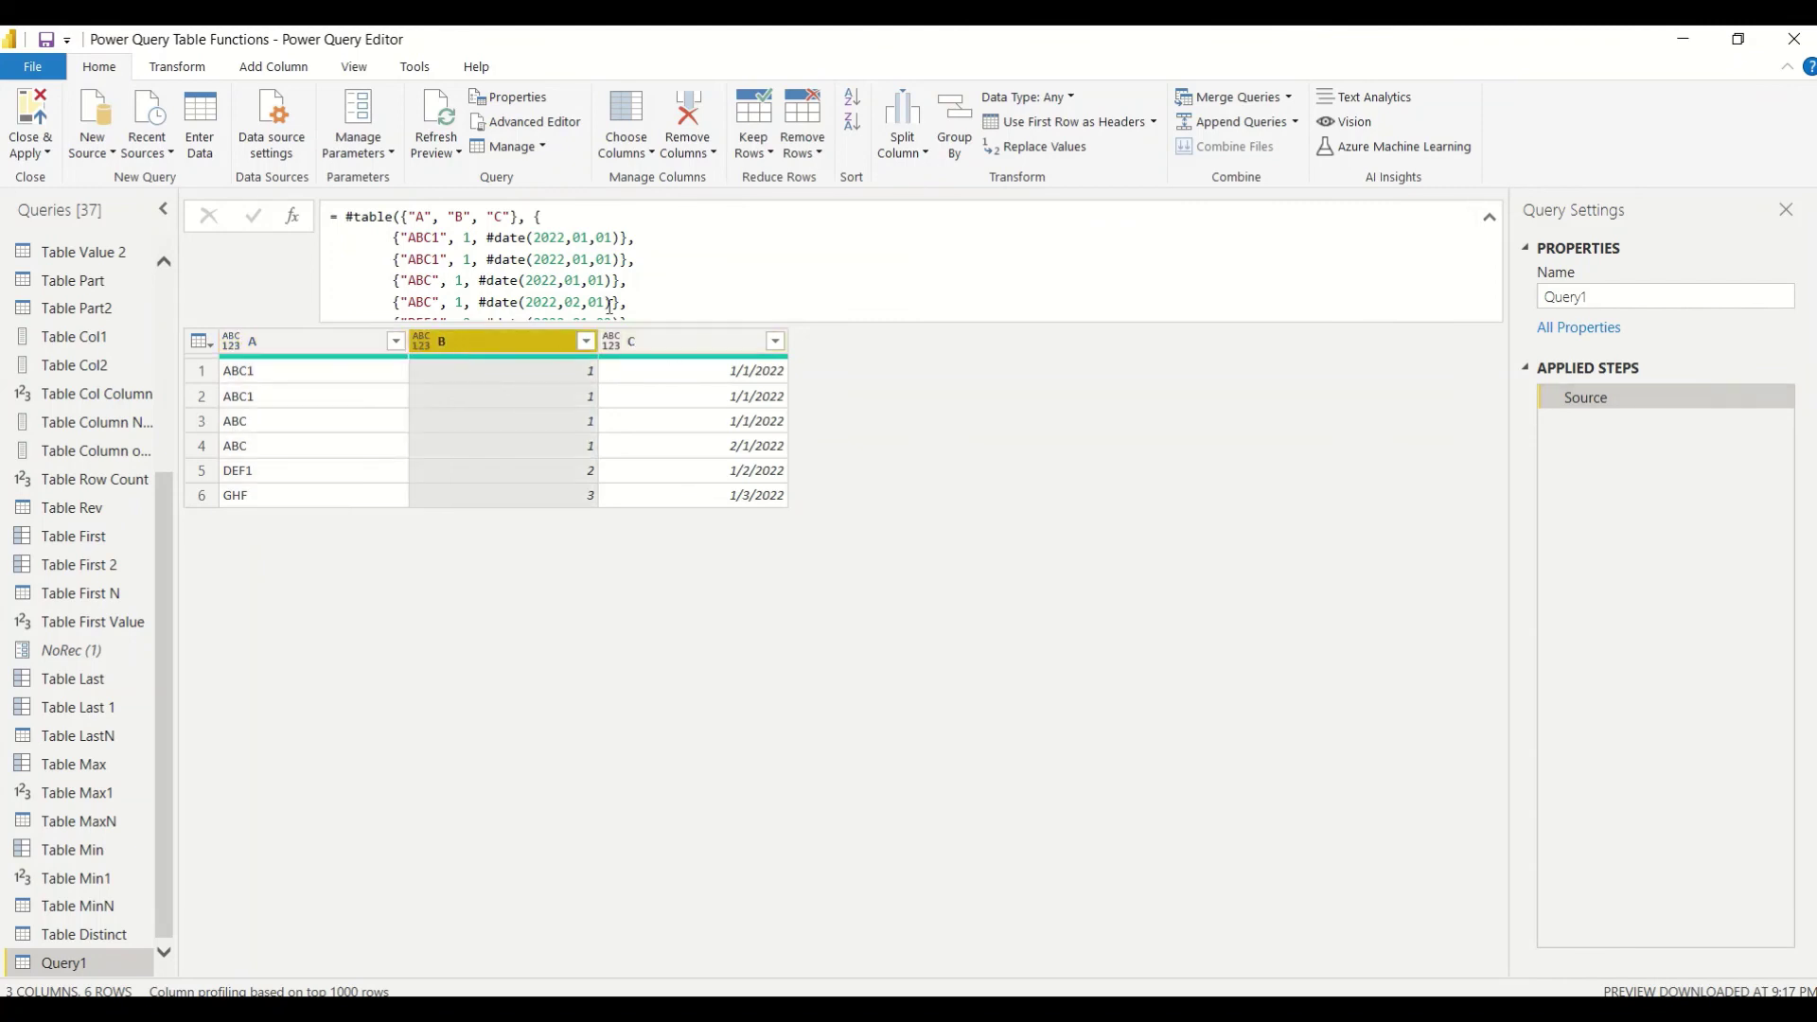
click(802, 150)
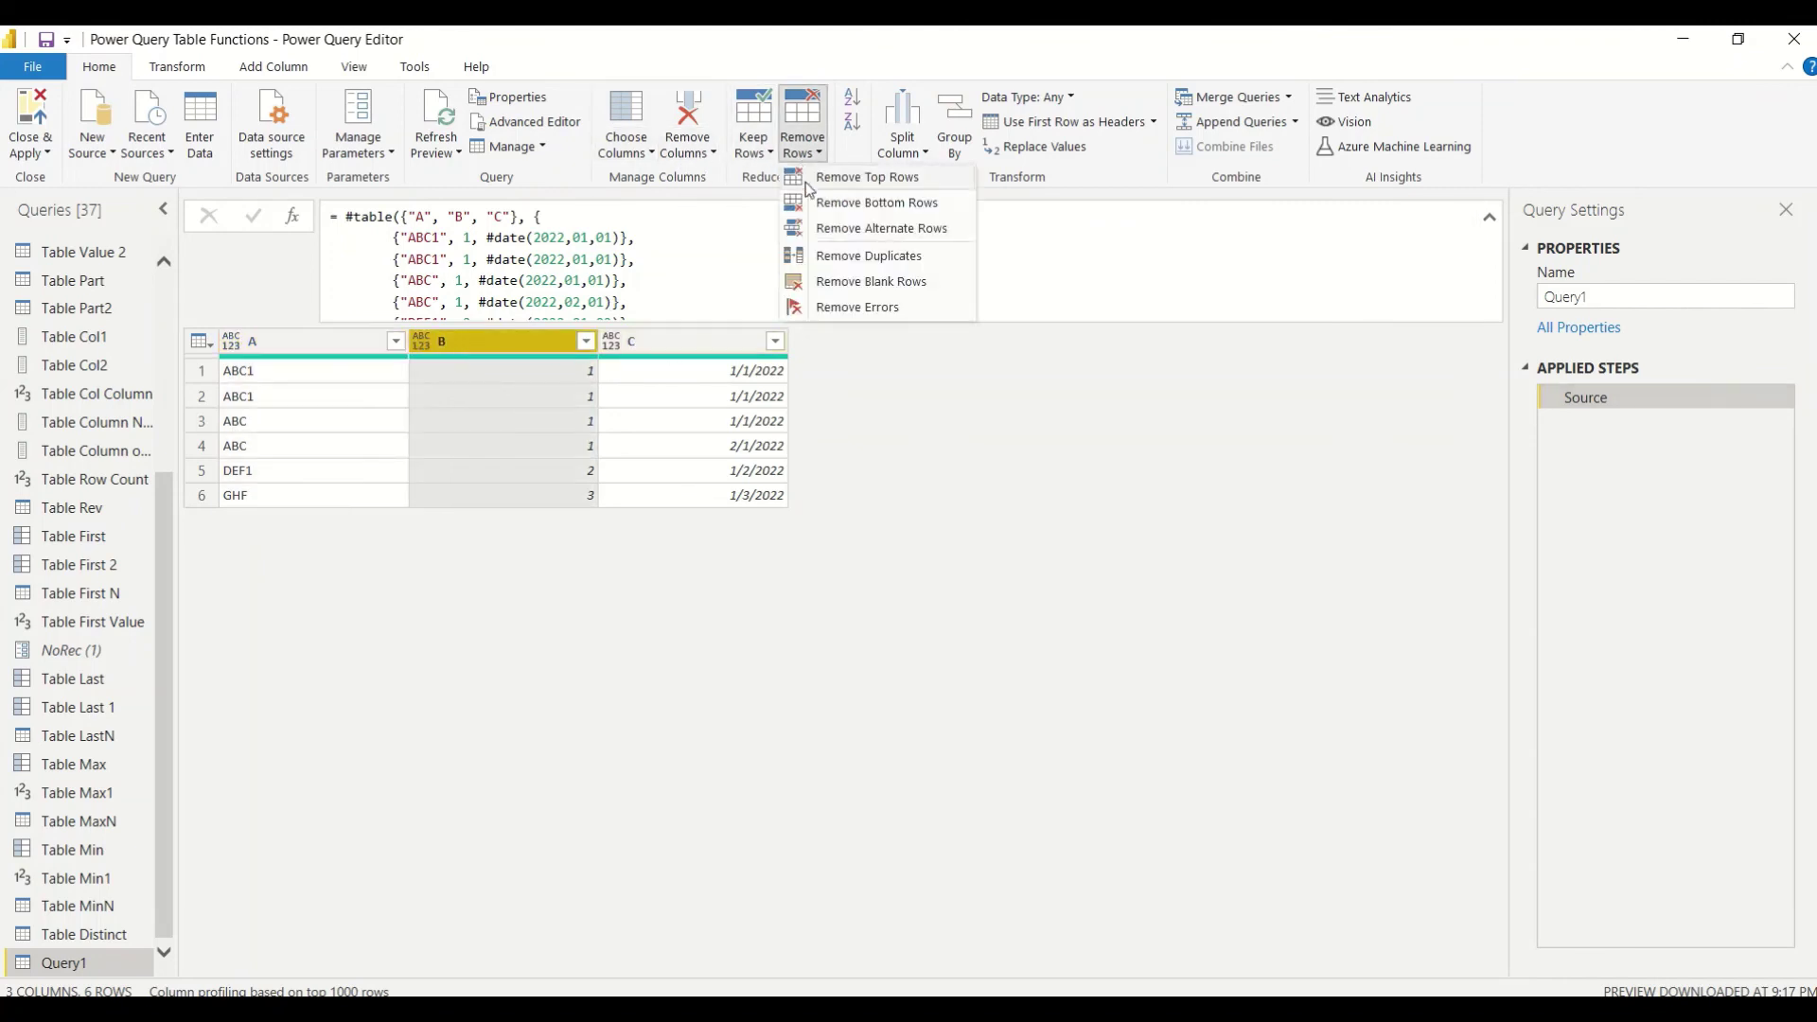
click(847, 262)
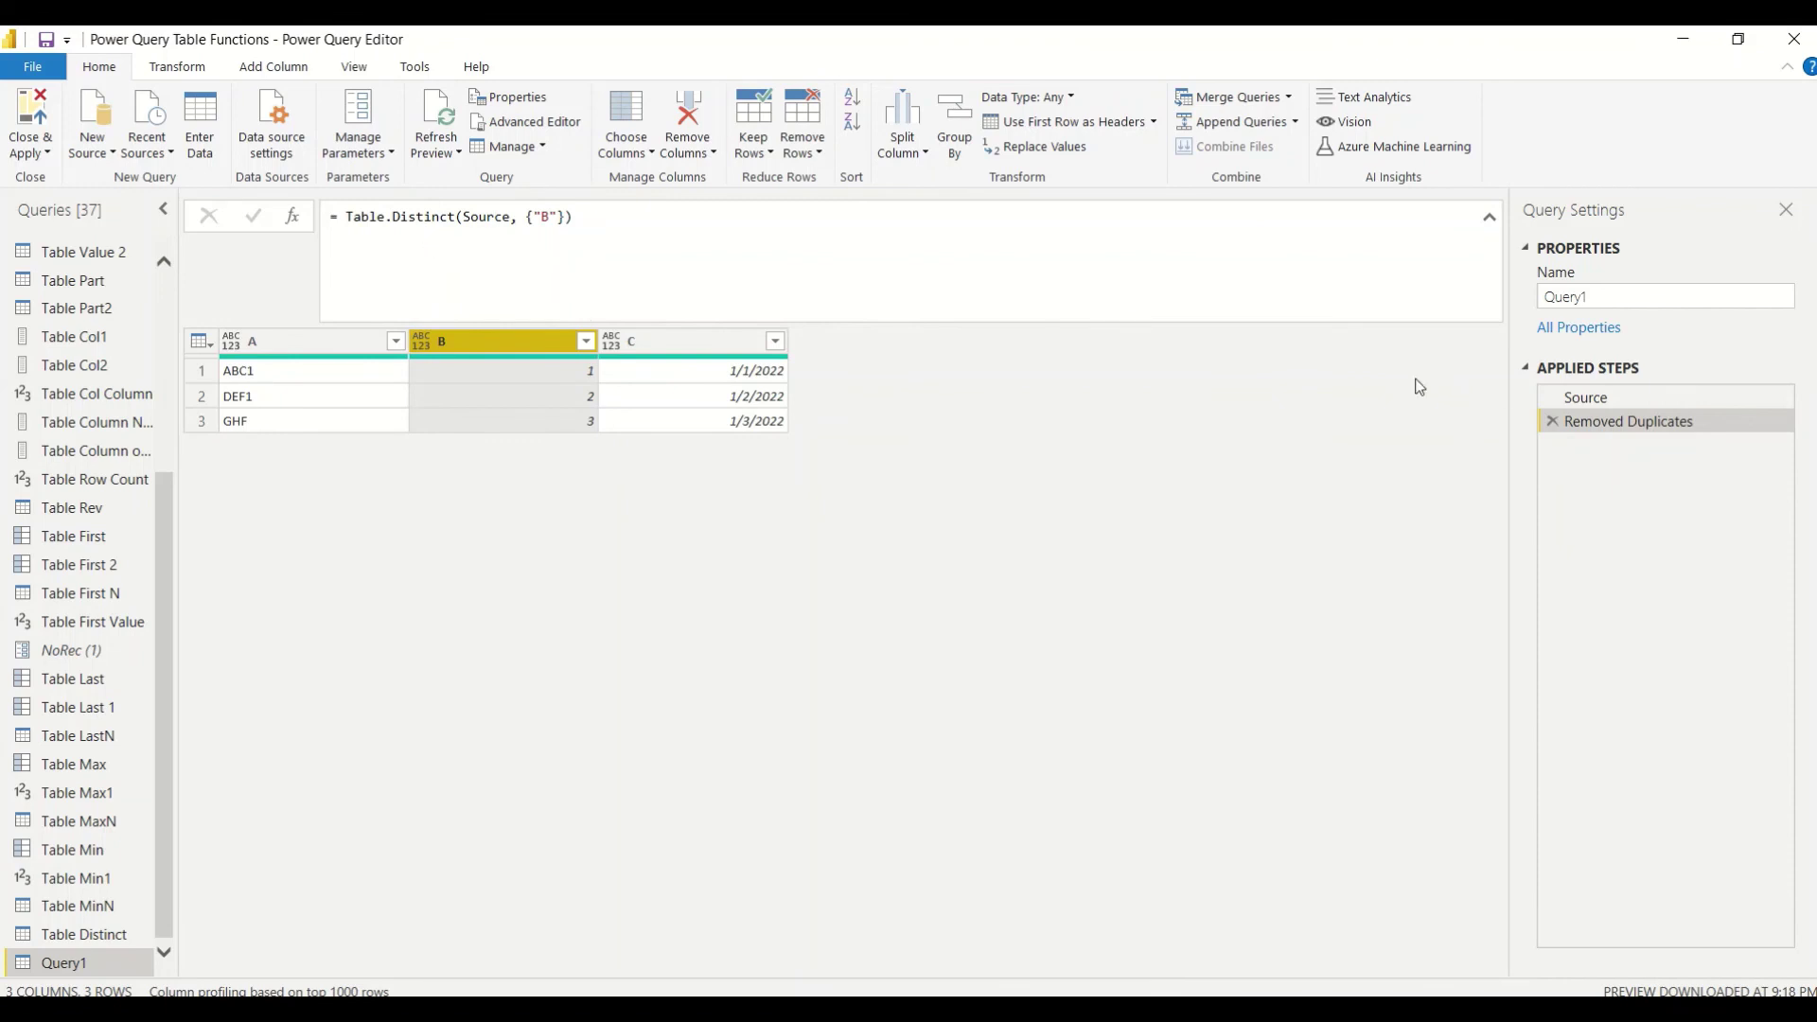
click(1550, 420)
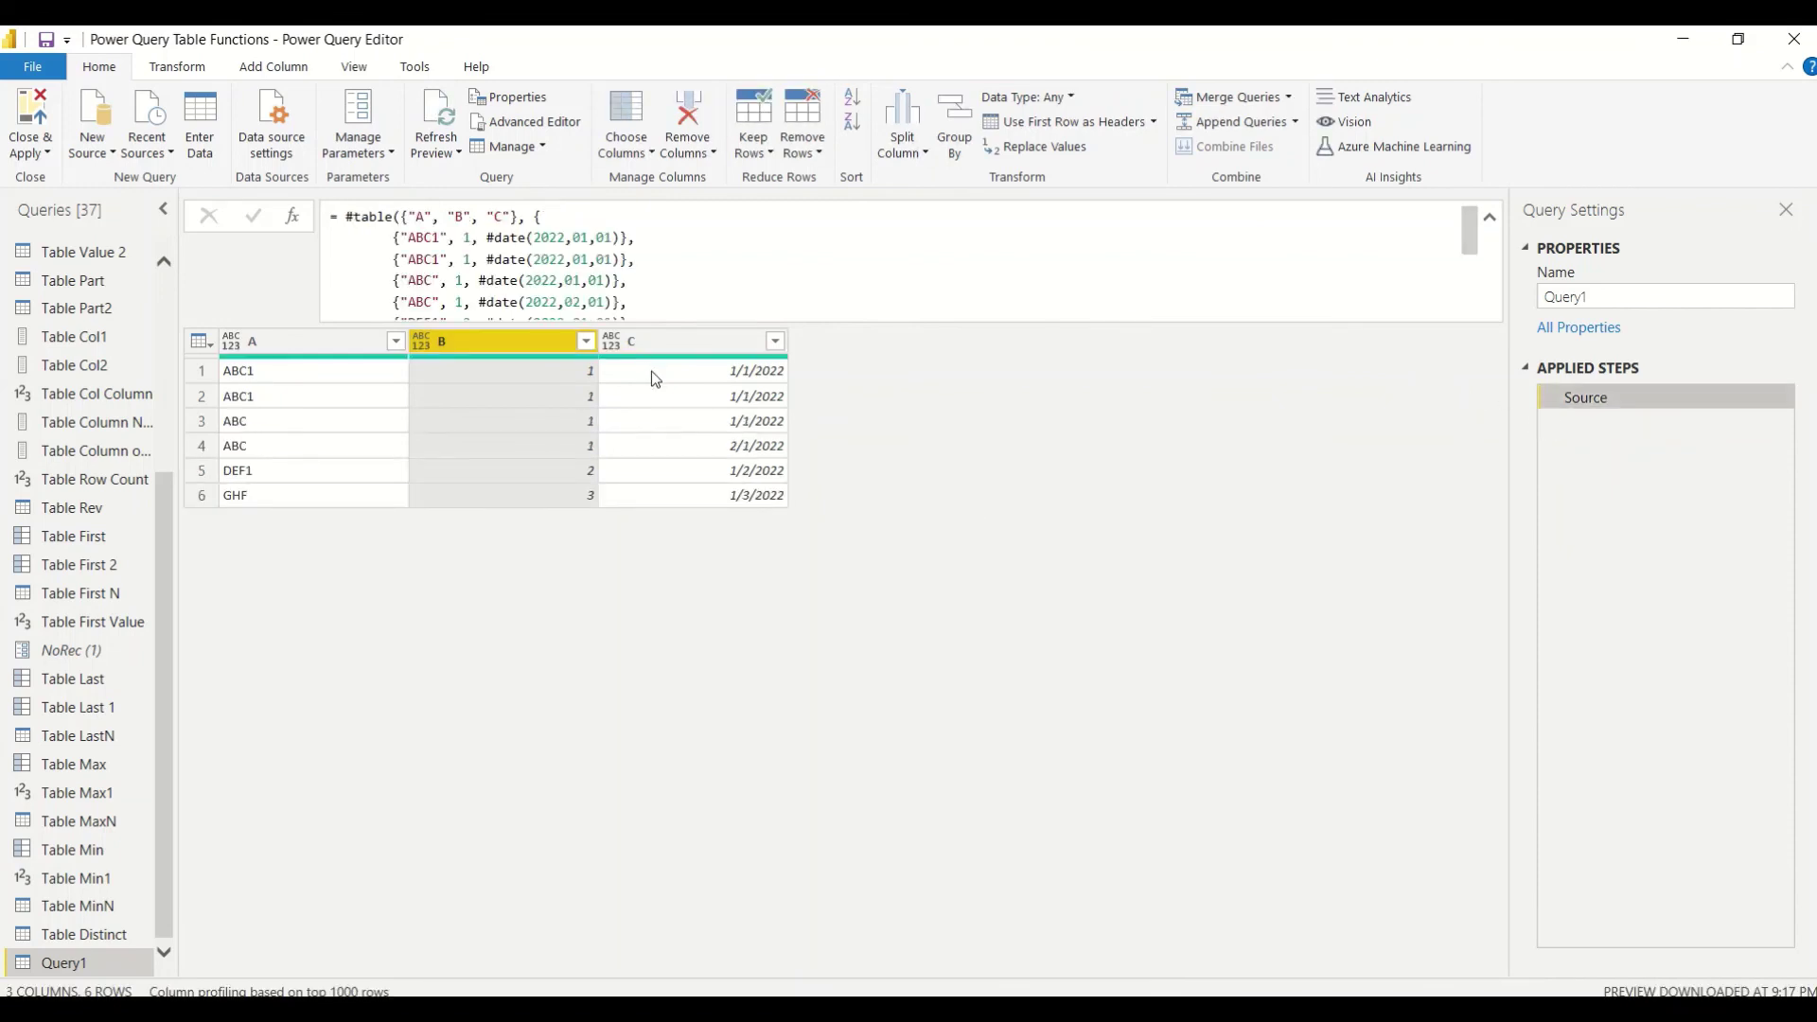
Step: Remove duplicates across columns B and C, producing Table.Distinct(Source, {"B", "C"})
ctrl+click(678, 350)
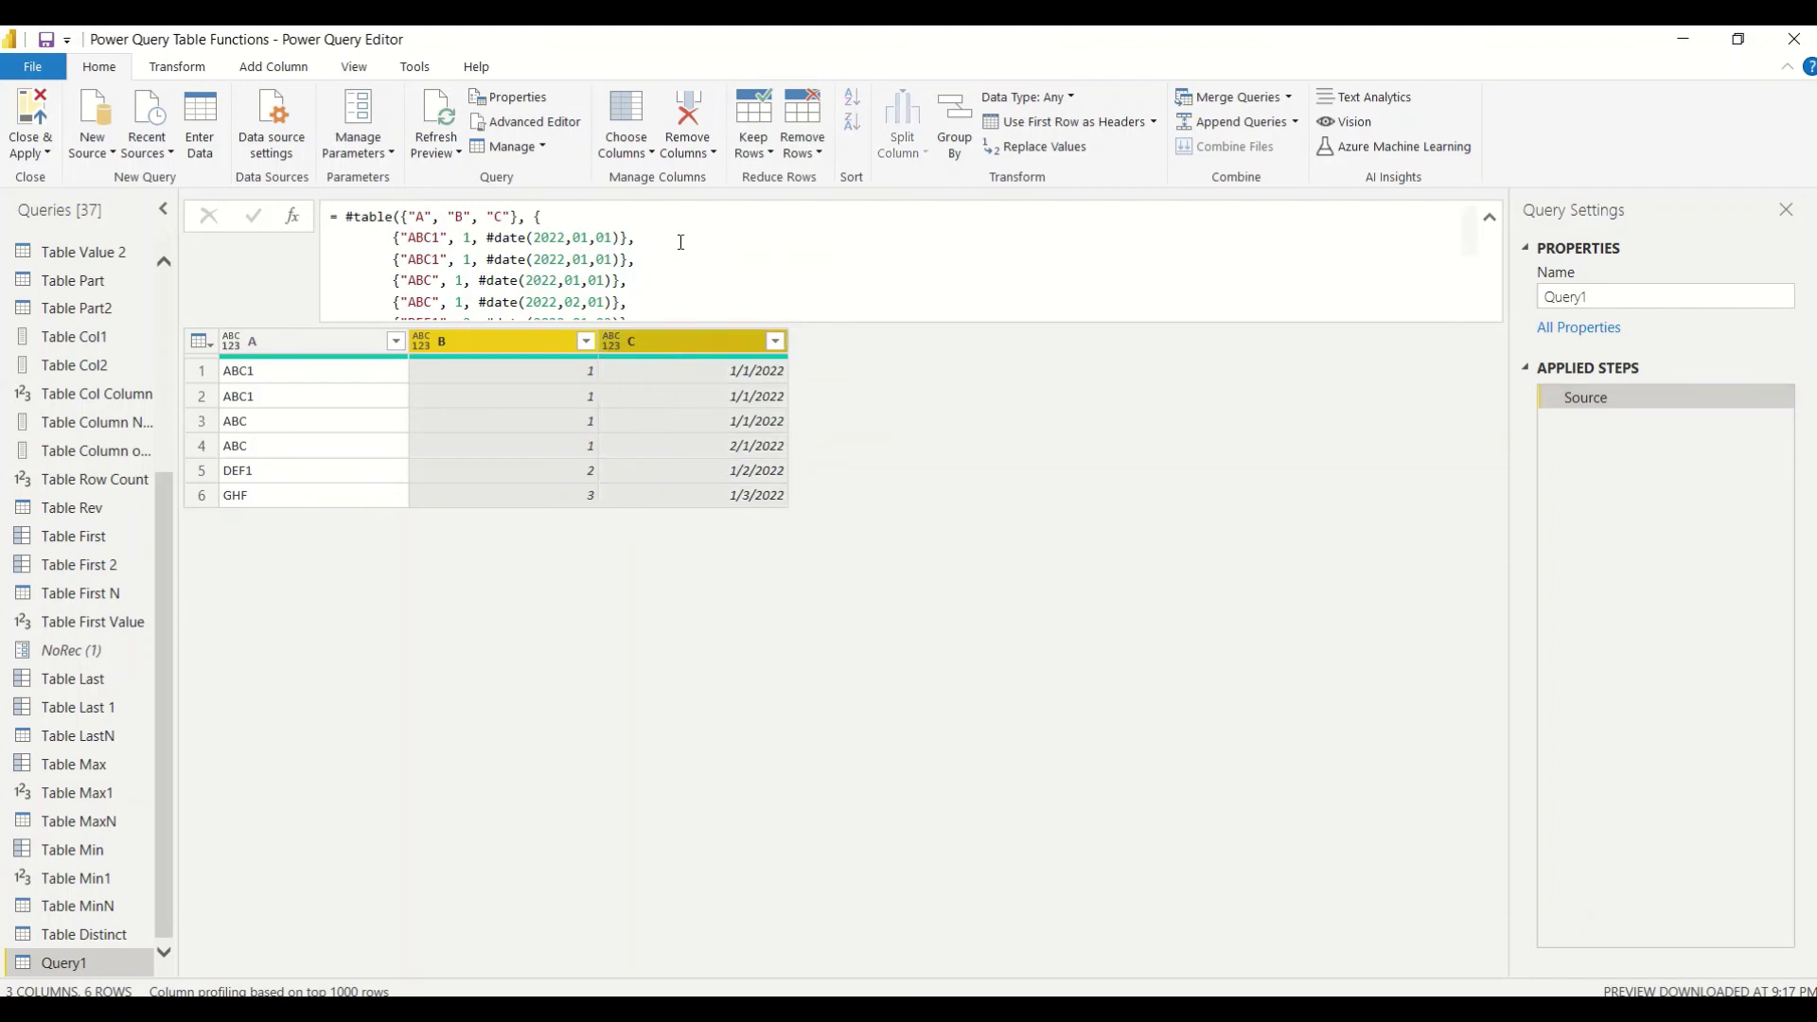
click(800, 149)
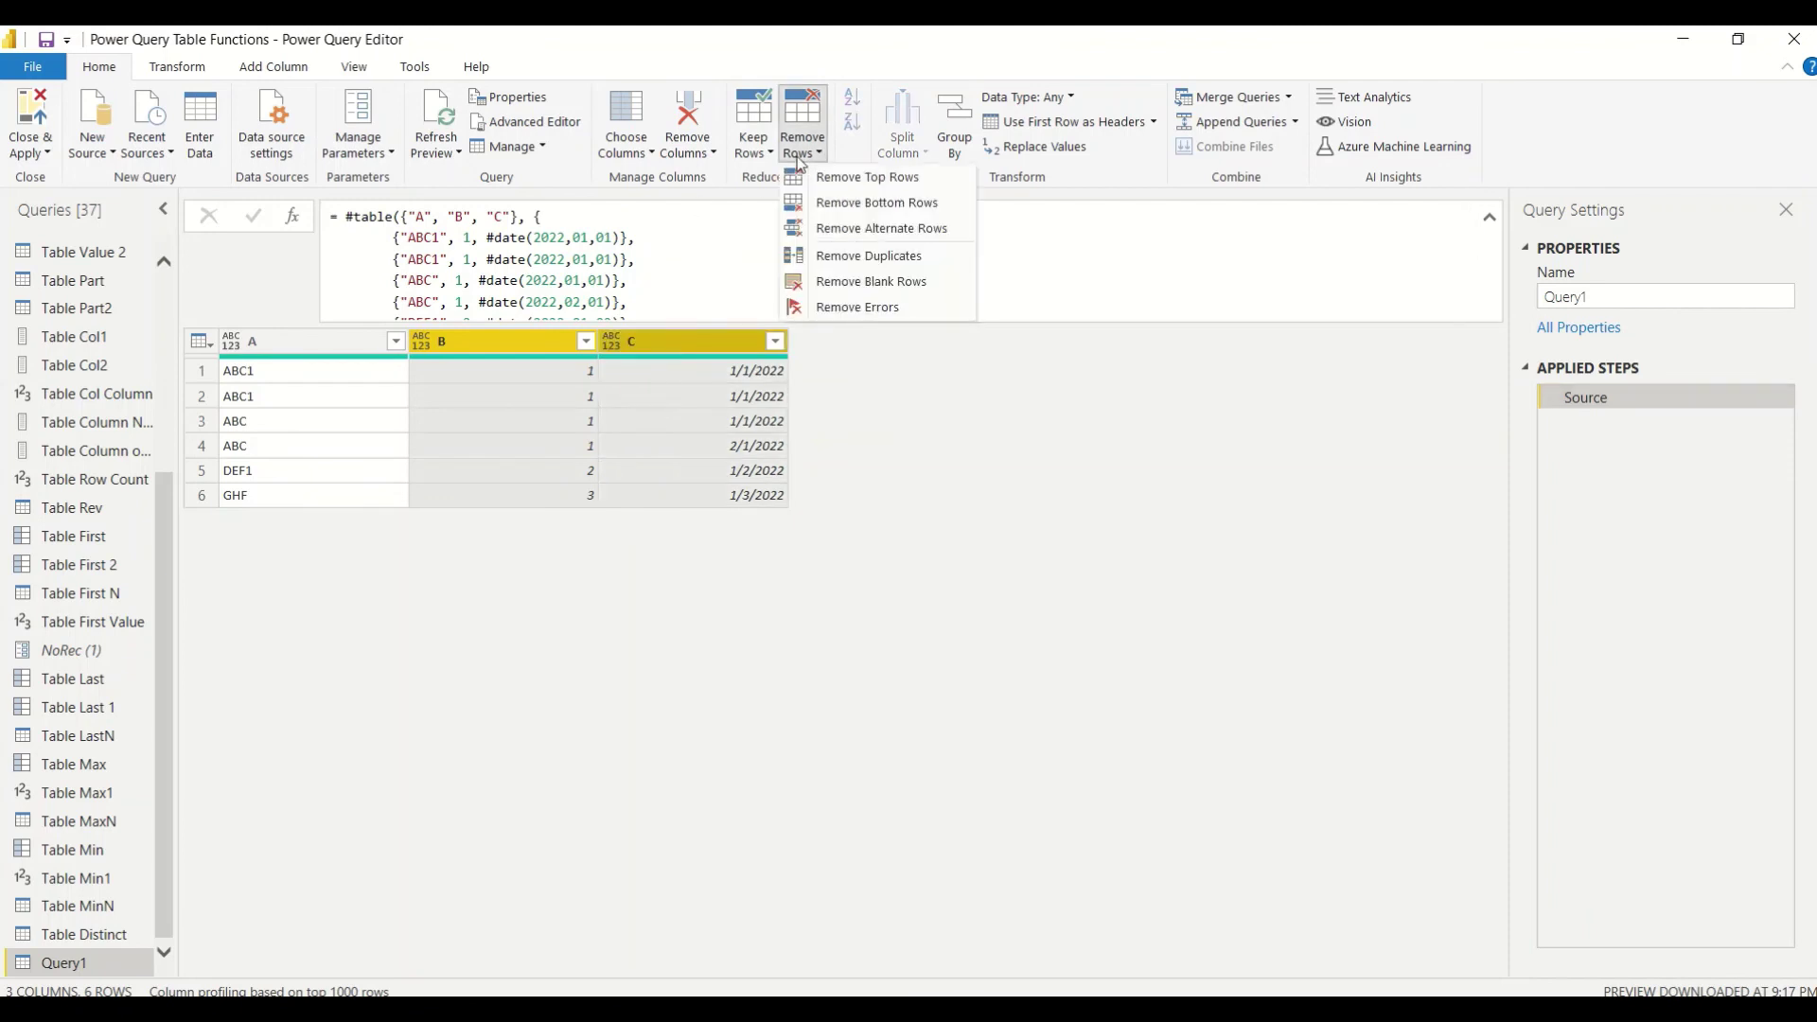
click(834, 256)
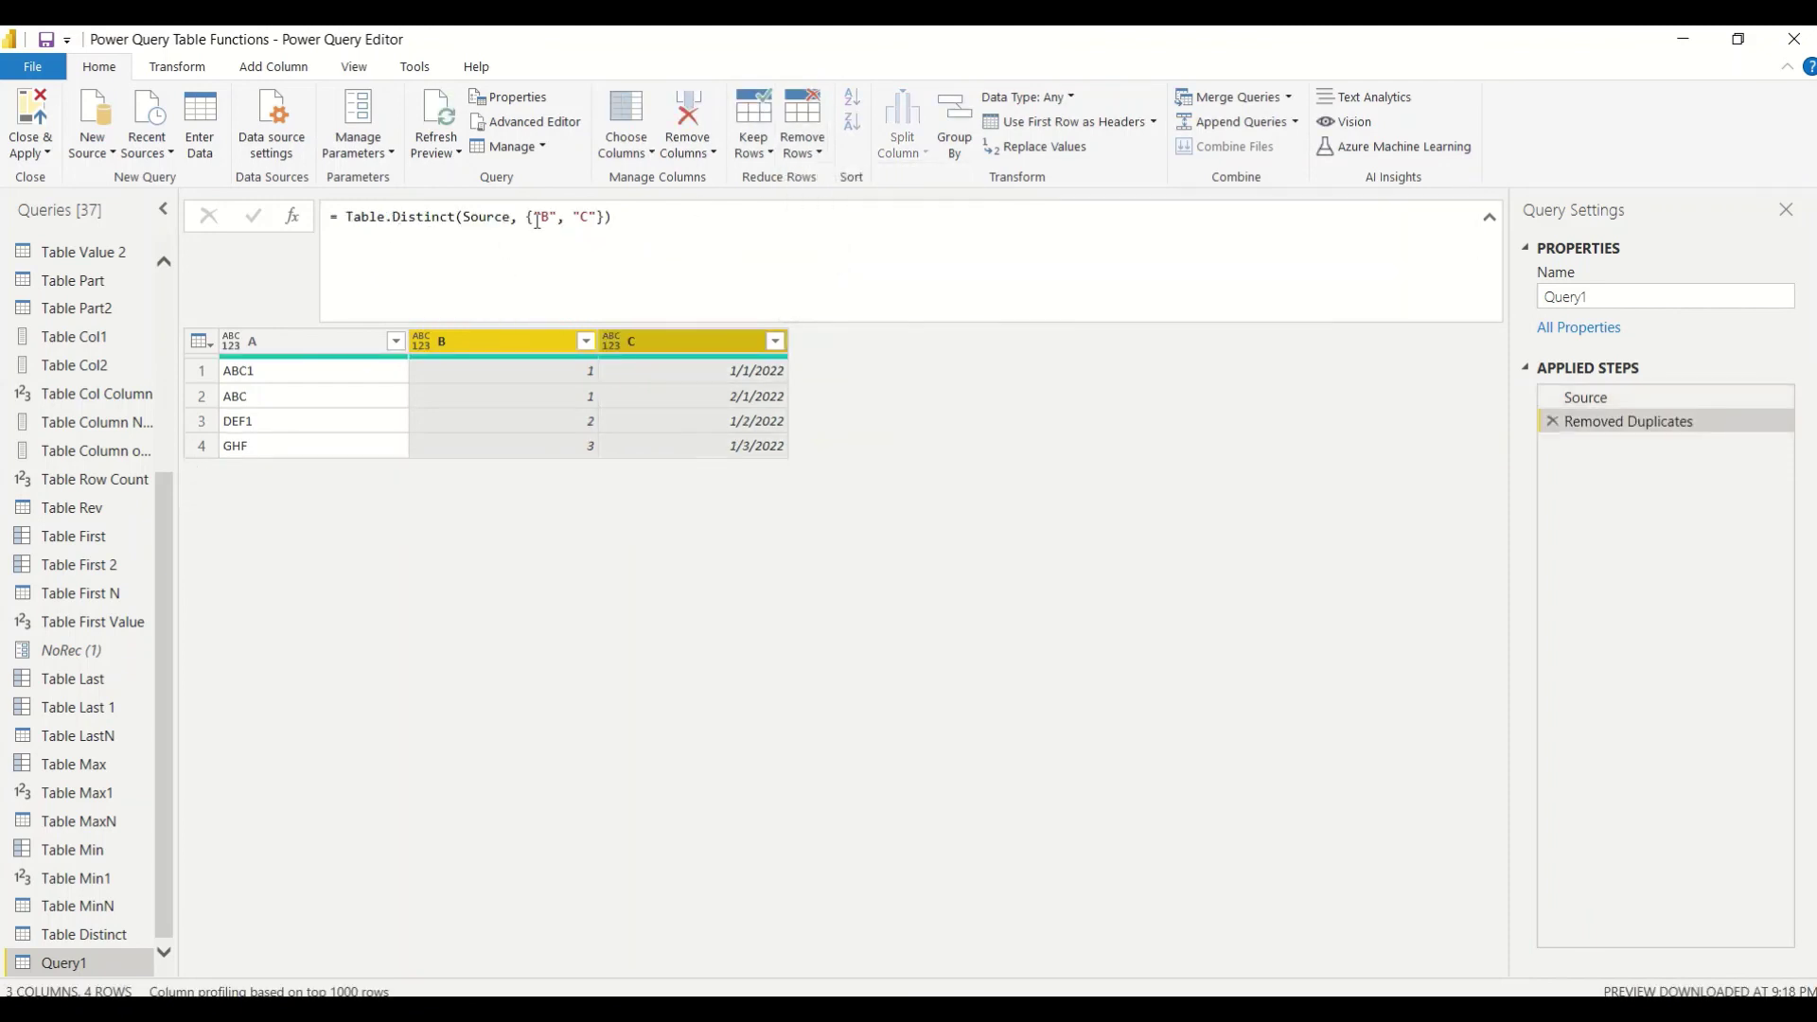
double_click(484, 219)
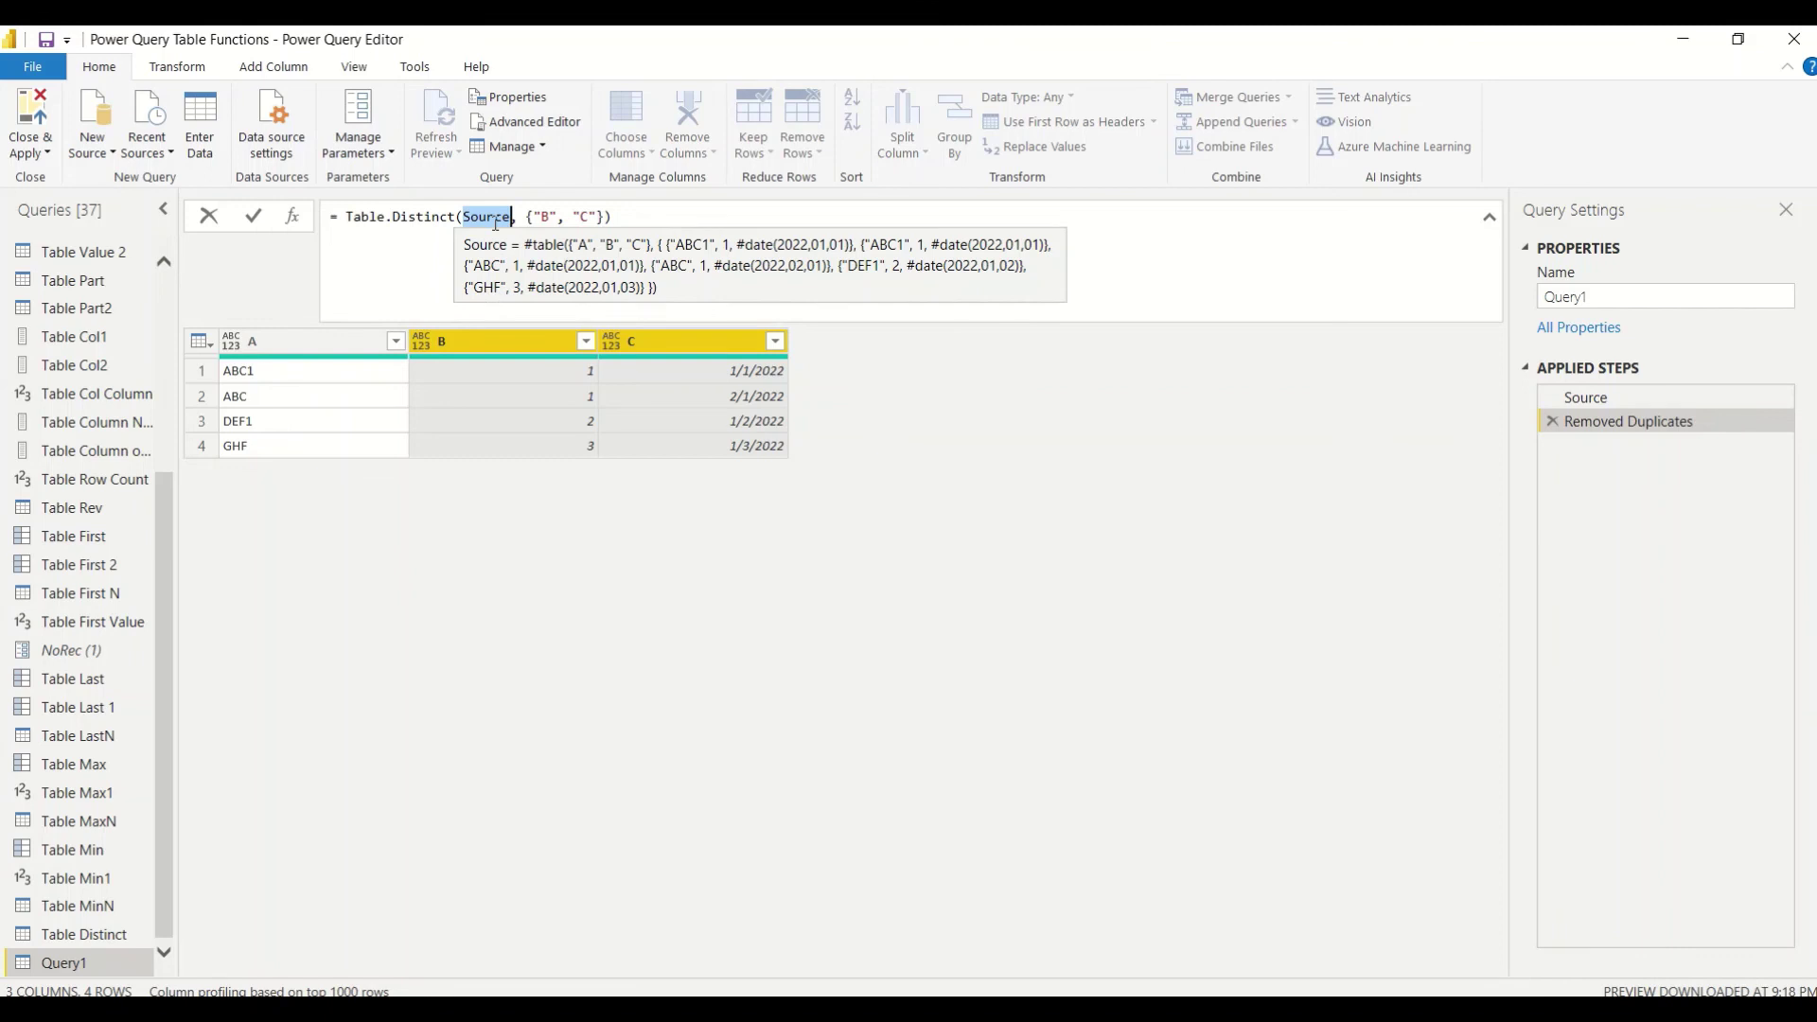
Step: Close & Apply the editor so the 4-row de-duplicated Query1 loads to the report
click(606, 217)
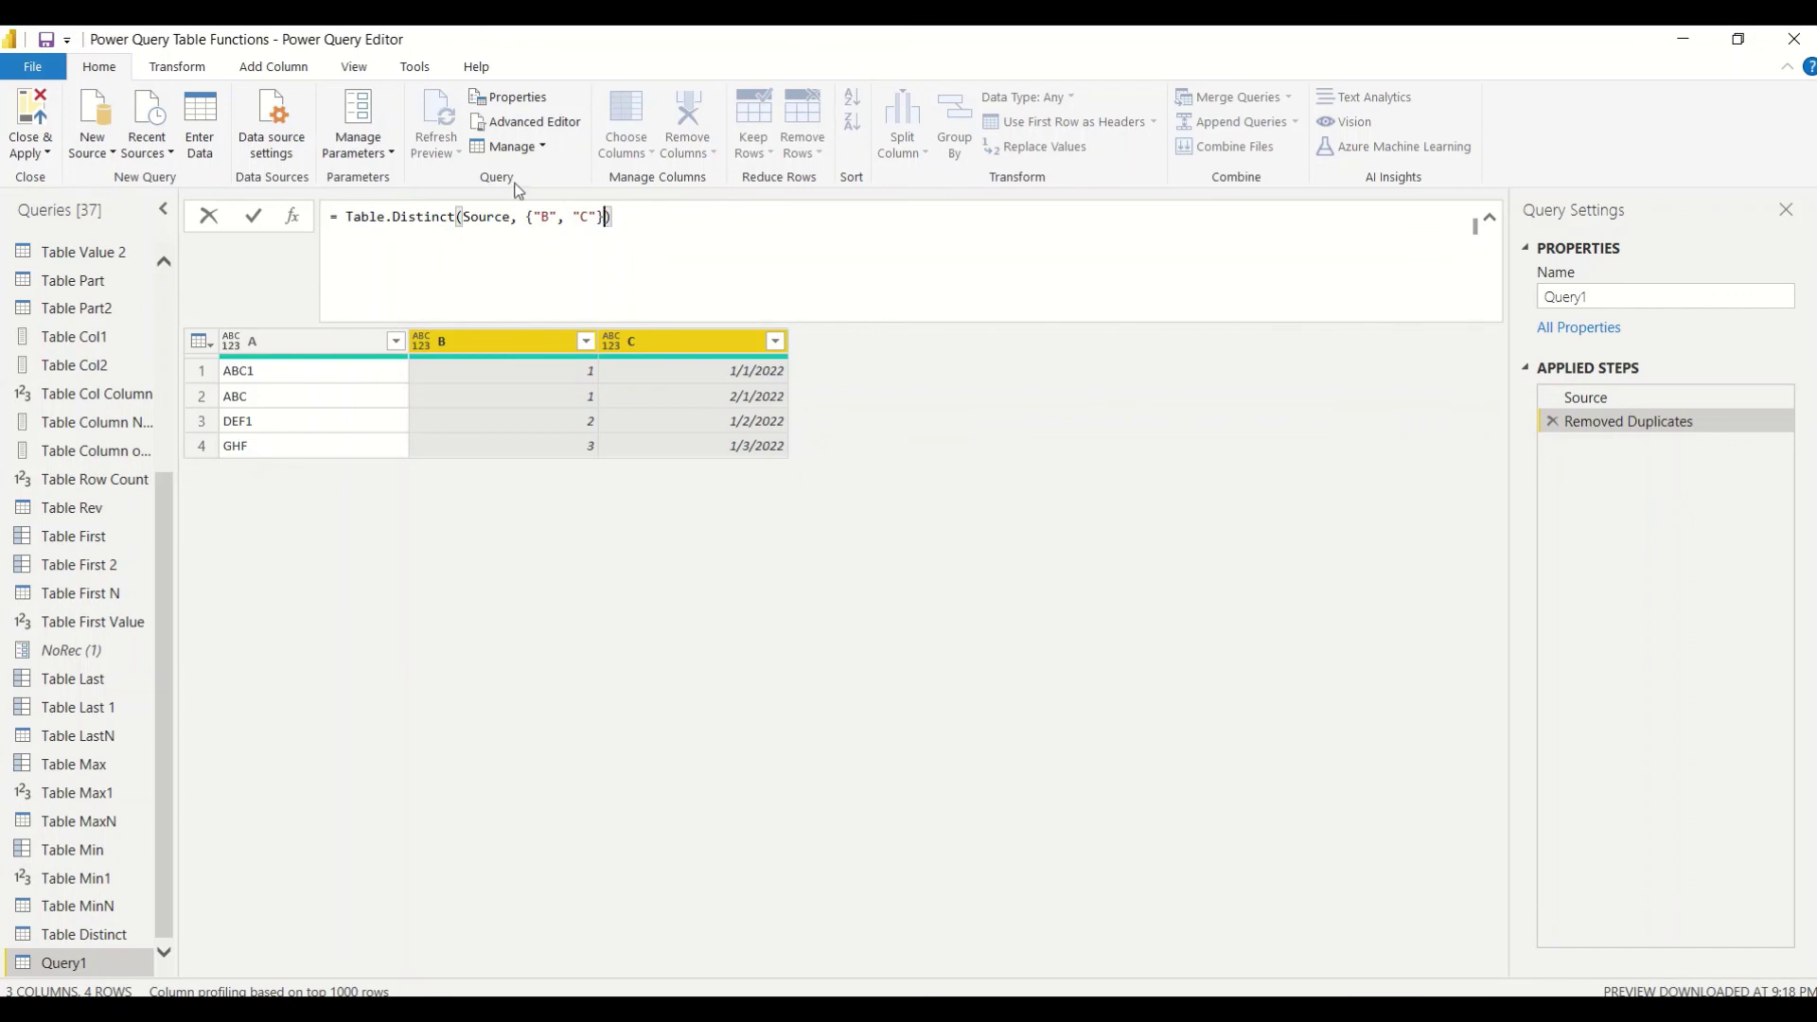
click(48, 159)
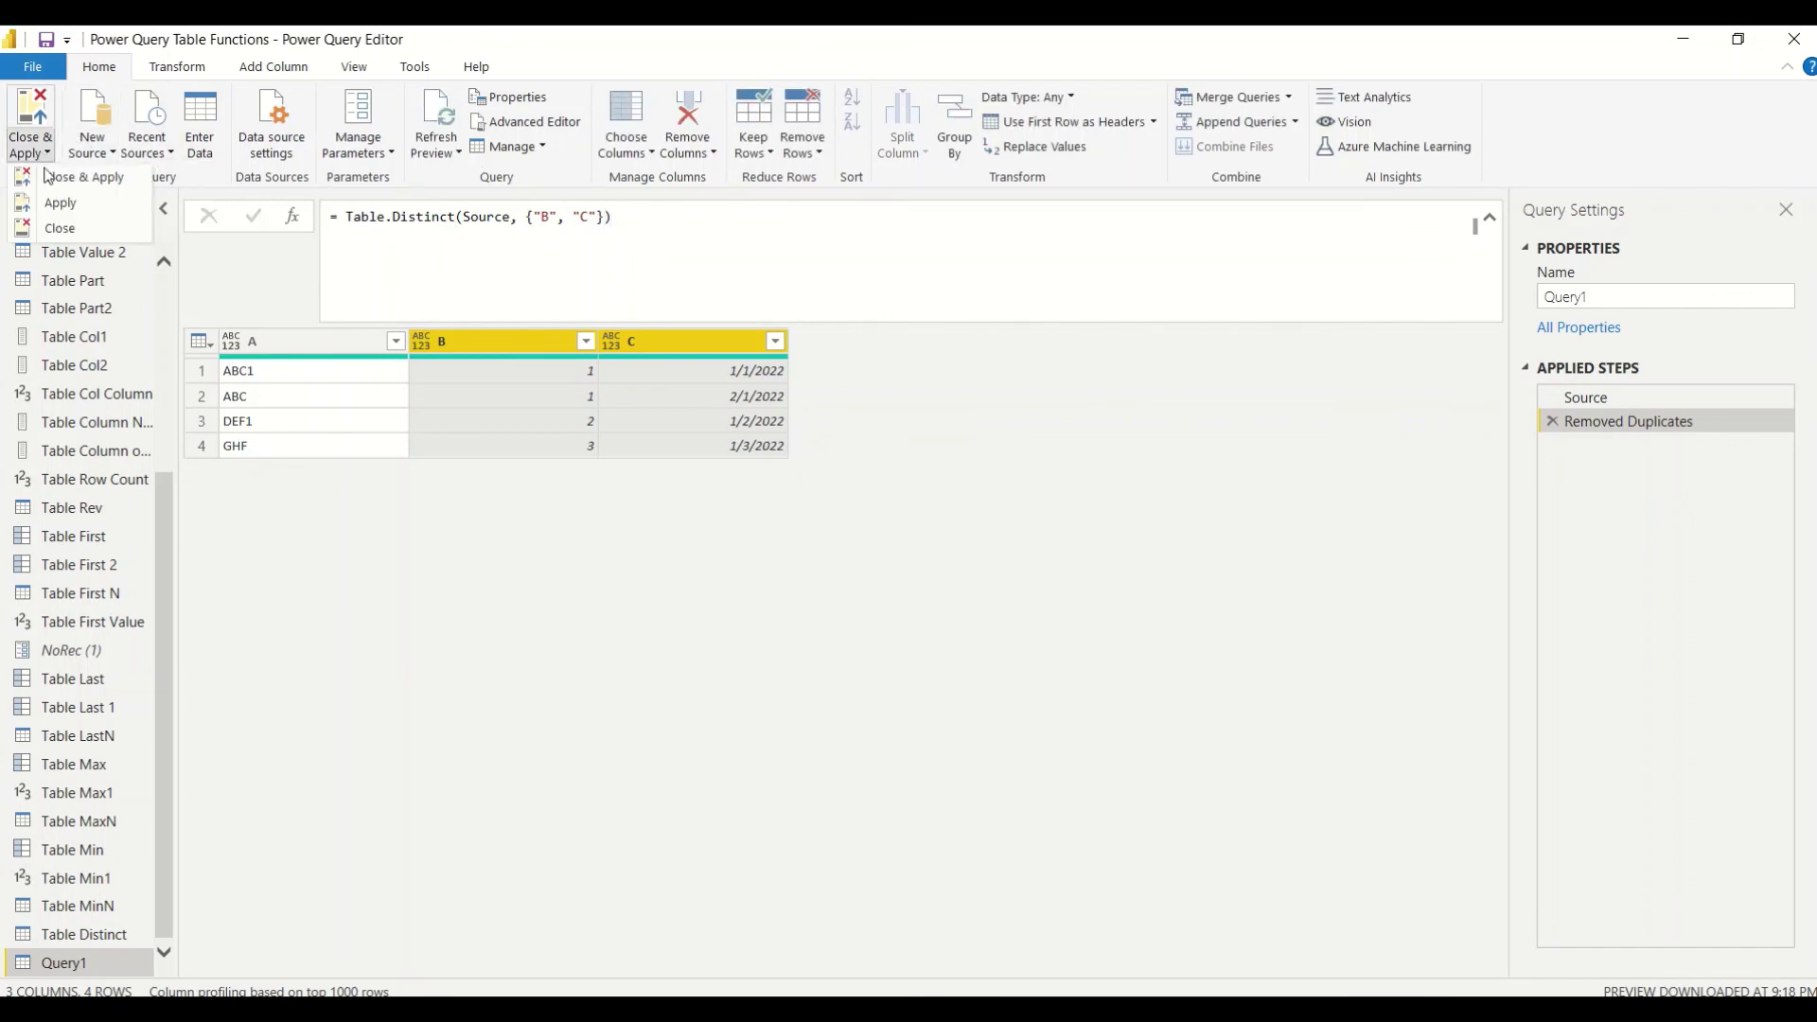
click(57, 227)
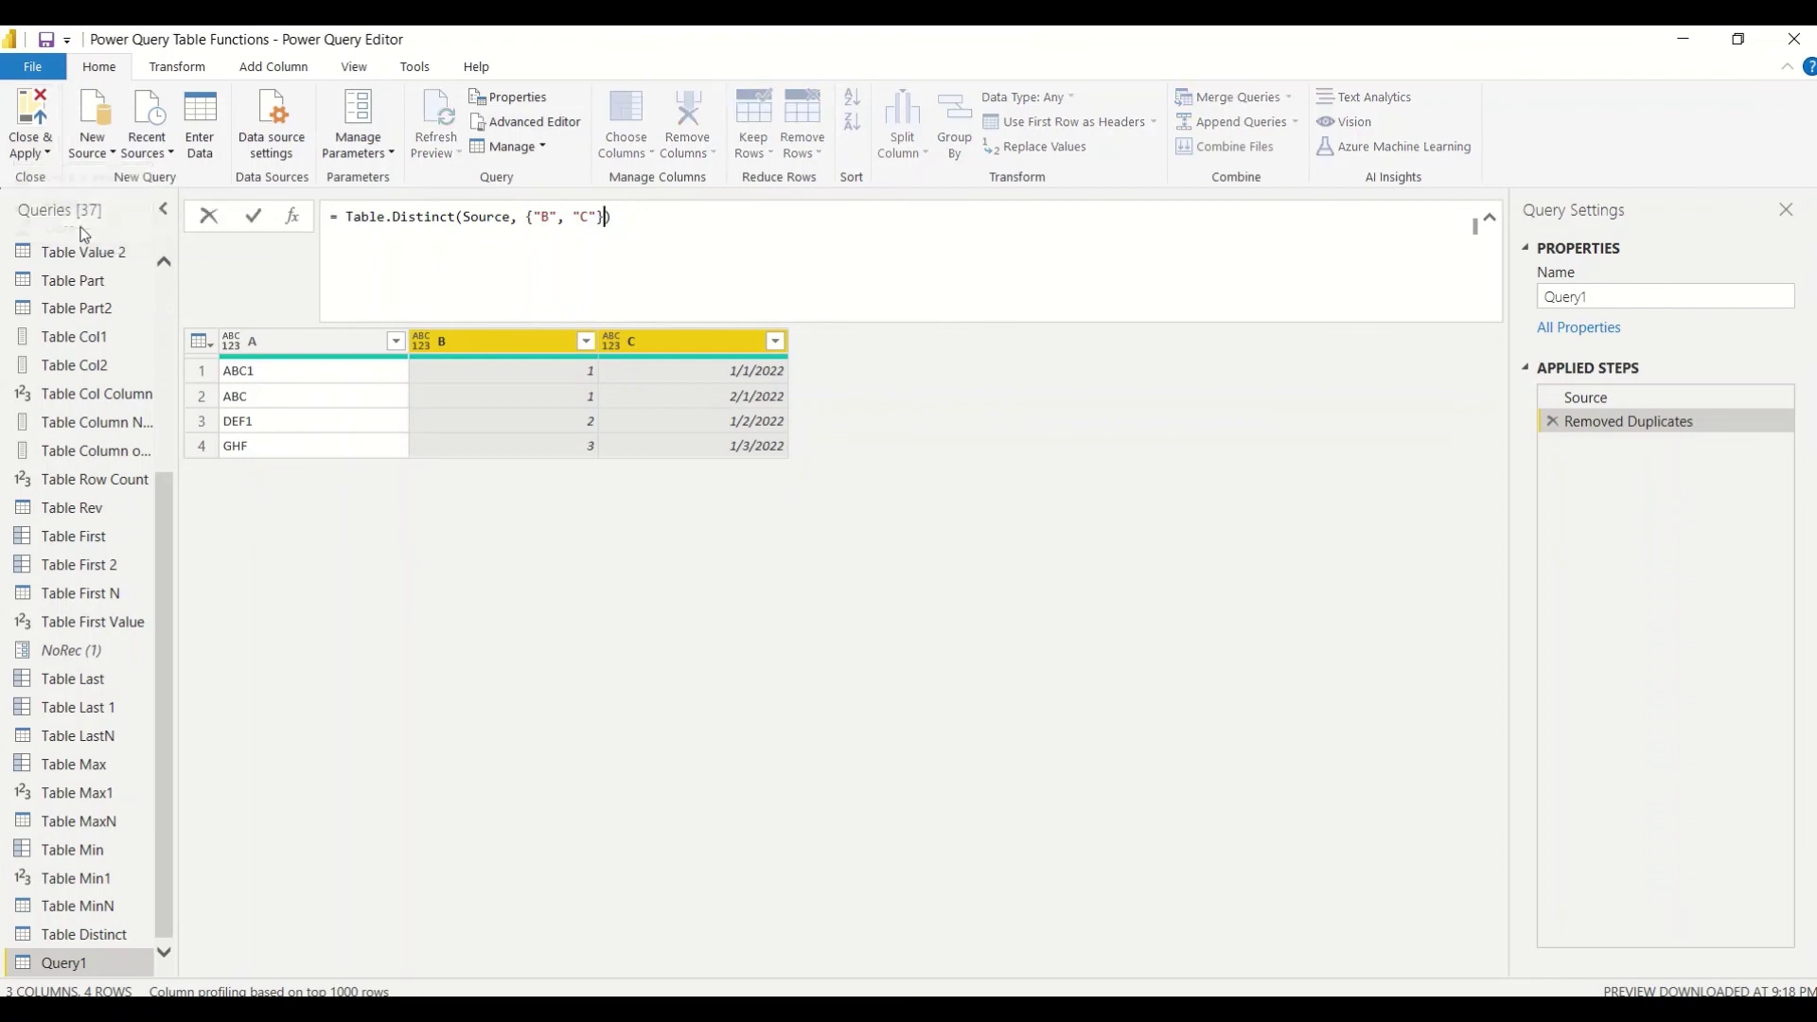